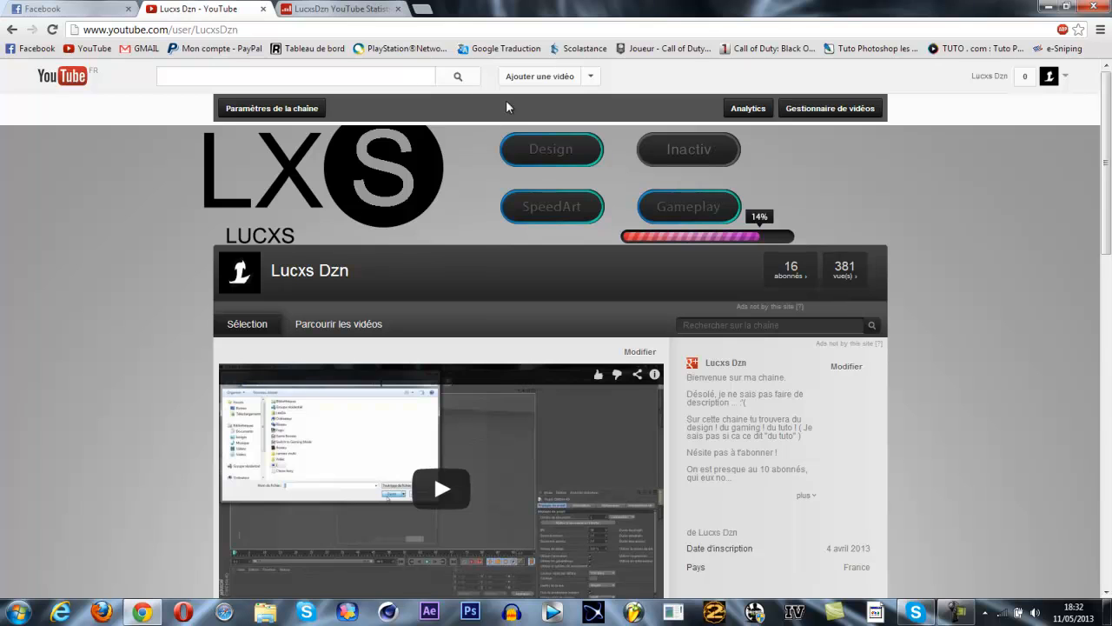
Step: Review the channel's 30-day average views on the SocialBlade statistics page and close that page
{"action": "left_click", "coordinate": [349, 12]}
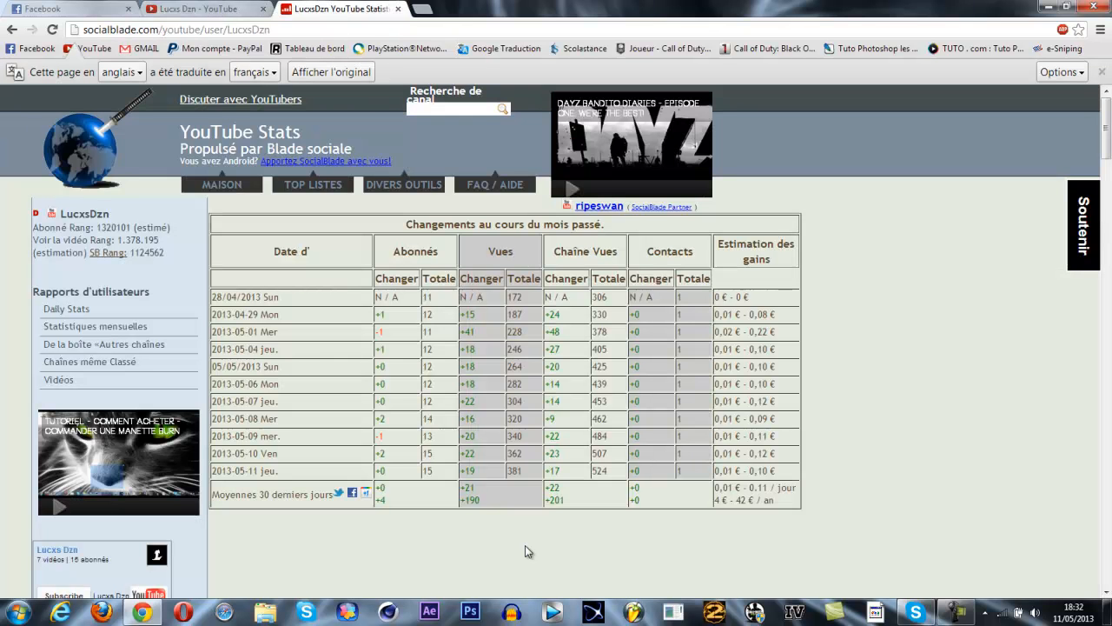
{"action": "triple_click", "coordinate": [485, 494]}
{"action": "left_click", "coordinate": [486, 502]}
{"action": "left_click", "coordinate": [398, 9]}
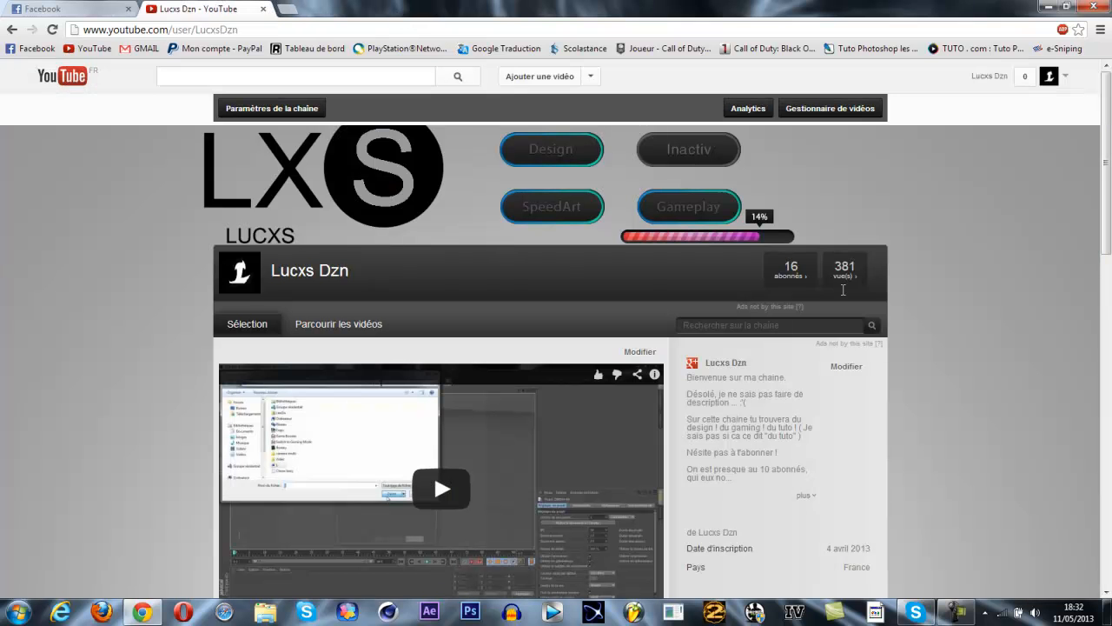
Step: Switch to Windows Explorer and browse to Documents, AB Gfx Pack #1 Lucxs, Youtube templates
{"action": "left_click", "coordinate": [1049, 6]}
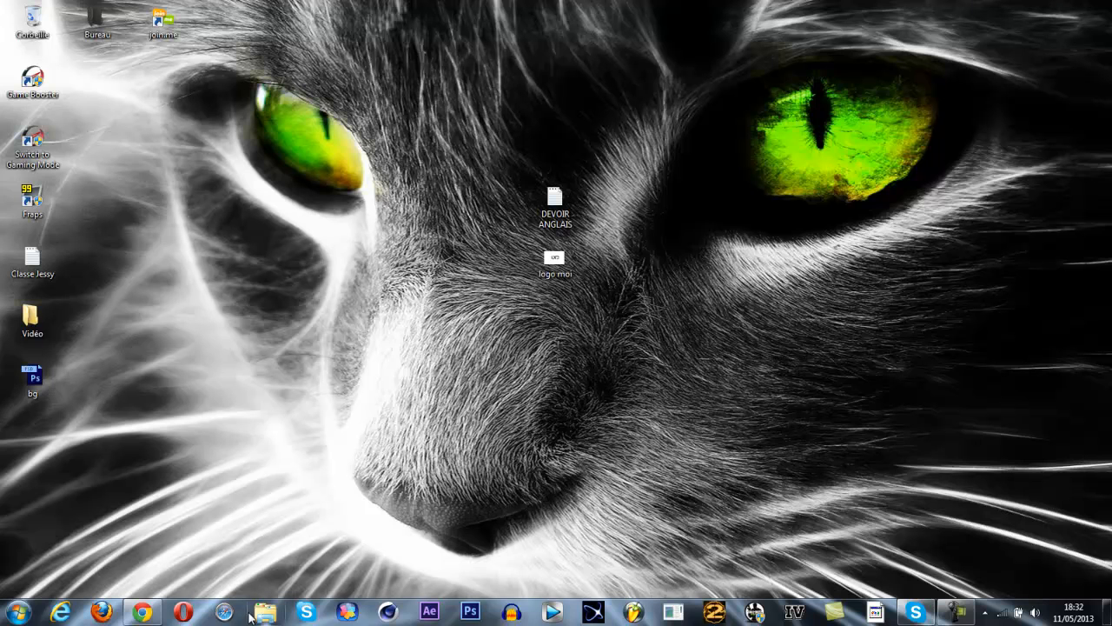
{"action": "left_click", "coordinate": [265, 611]}
{"action": "double_click", "coordinate": [497, 123]}
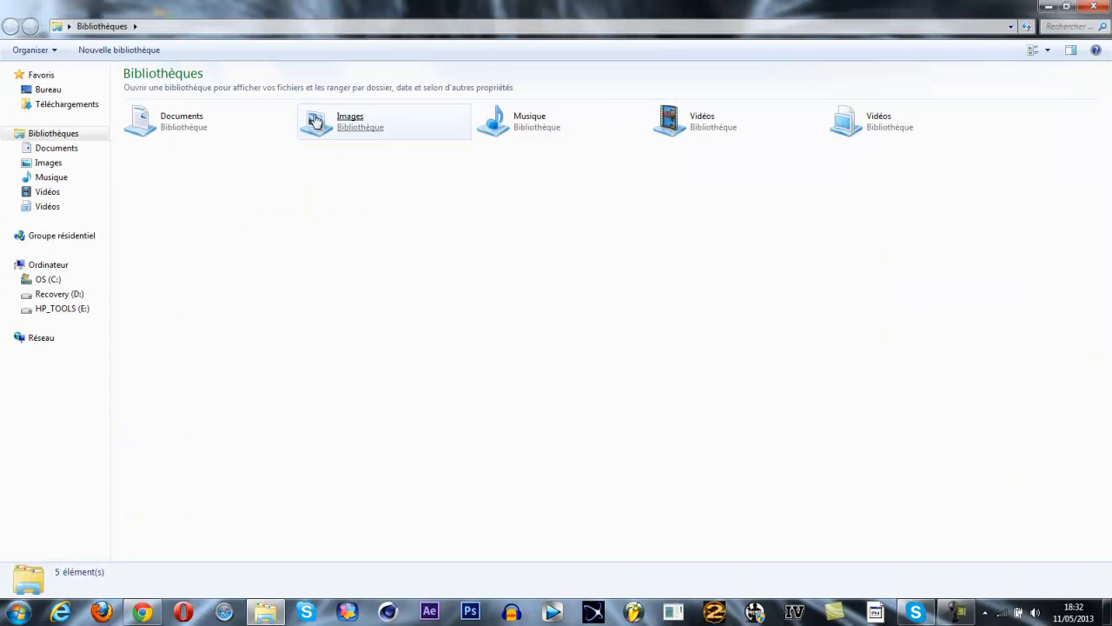
{"action": "double_click", "coordinate": [163, 134]}
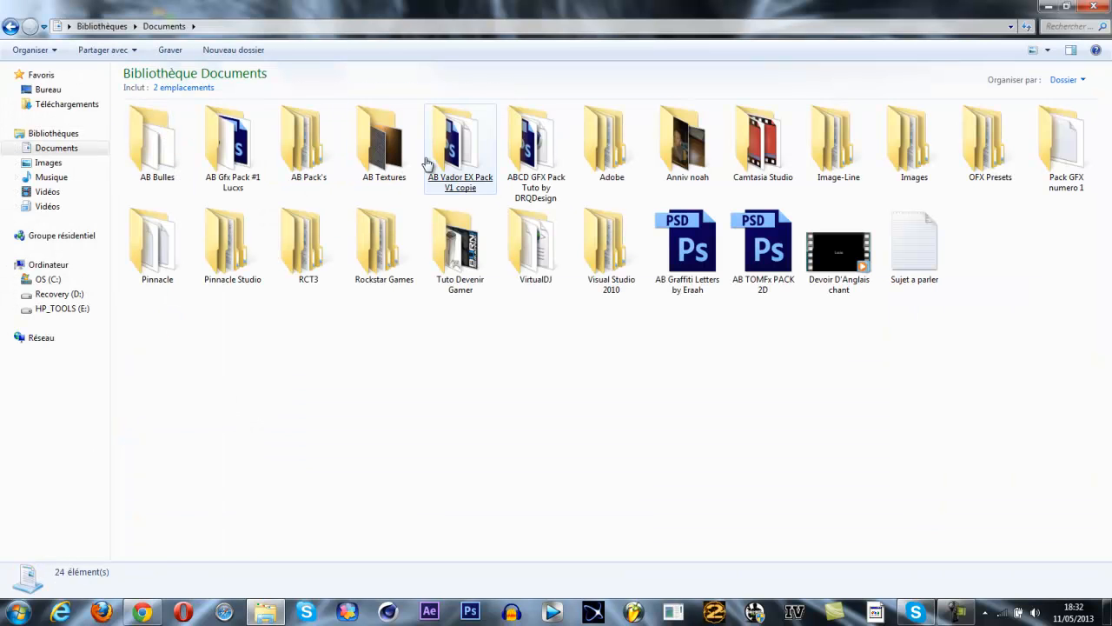
{"action": "left_click", "coordinate": [237, 142]}
{"action": "double_click", "coordinate": [236, 142]}
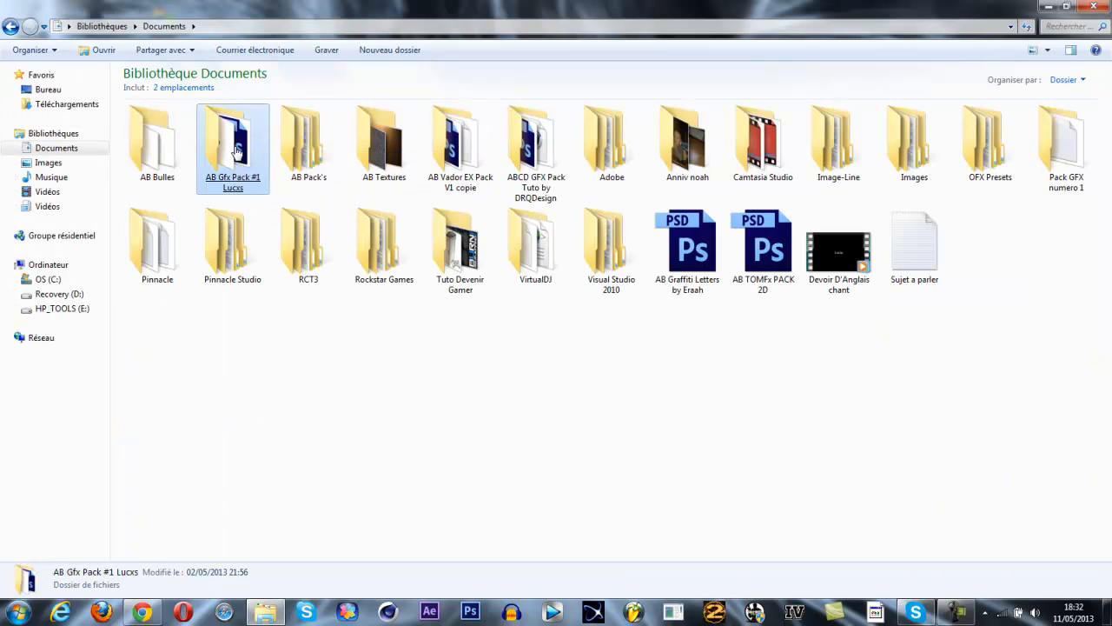
{"action": "double_click", "coordinate": [673, 252]}
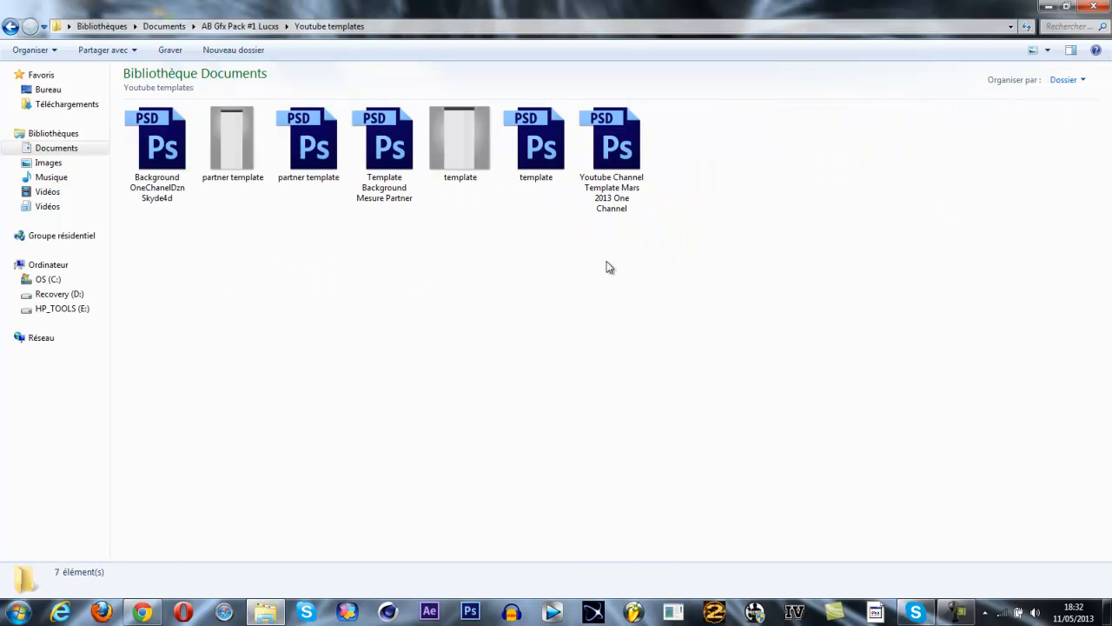
Step: Open the PSD version of partner template in Photoshop and activate the Move tool
{"action": "left_click", "coordinate": [232, 165]}
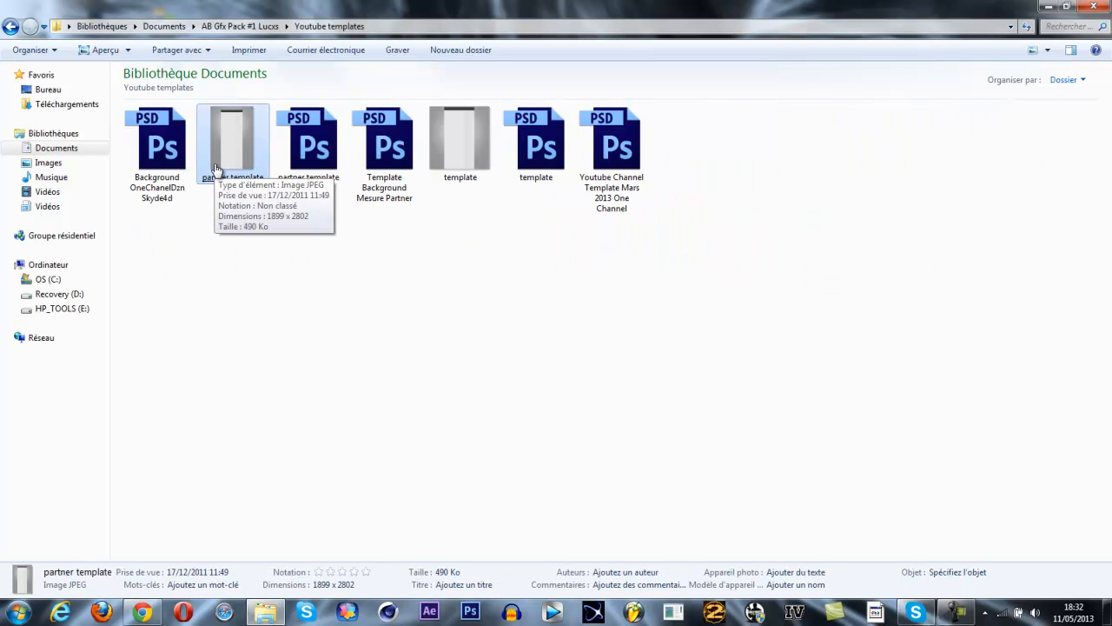
{"action": "left_click", "coordinate": [328, 153]}
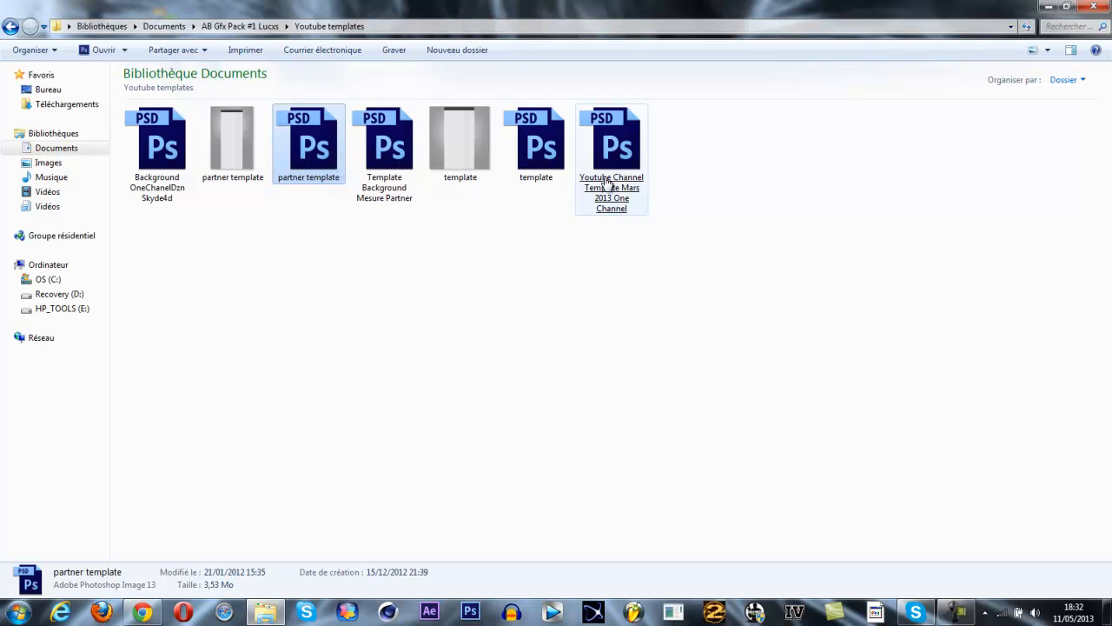
{"action": "double_click", "coordinate": [326, 165]}
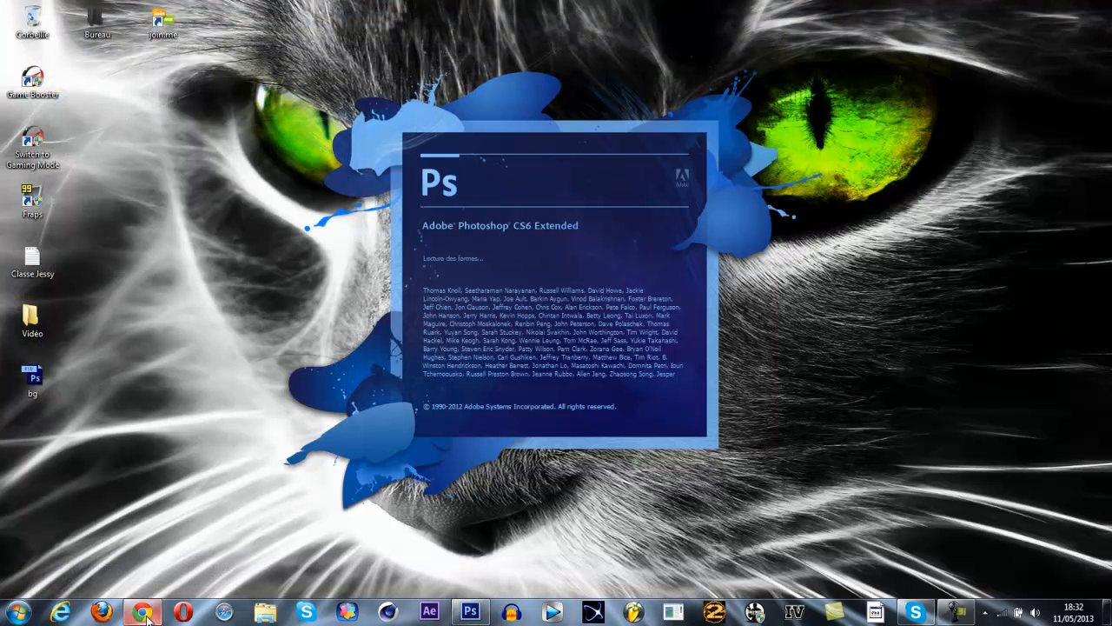
{"action": "left_click", "coordinate": [144, 613]}
{"action": "left_click", "coordinate": [144, 613]}
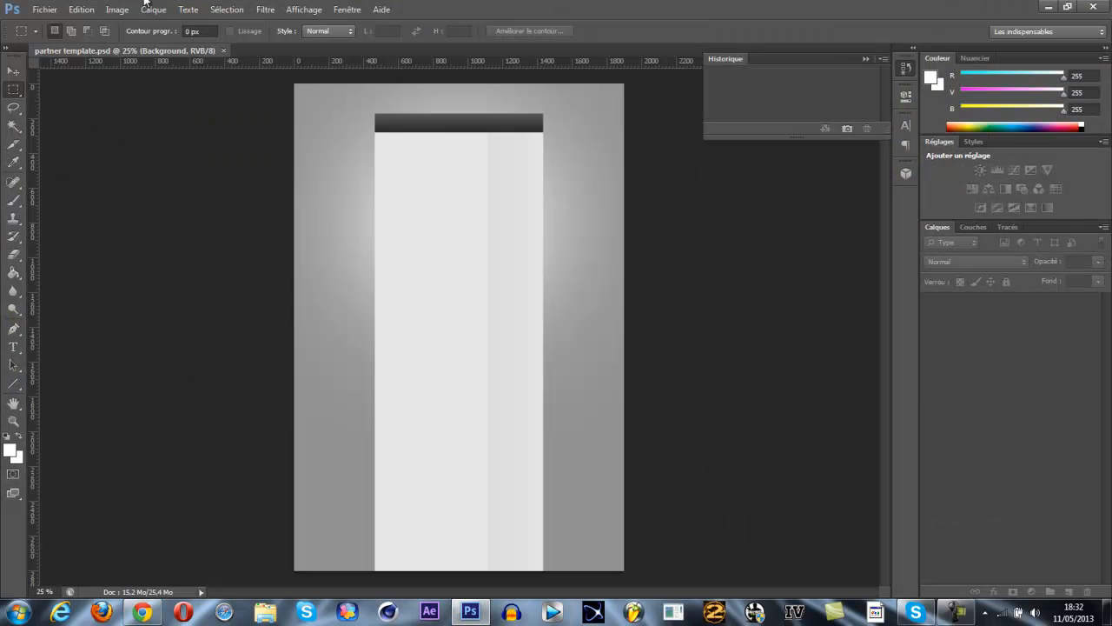
{"action": "key", "text": "ctrl+plus"}
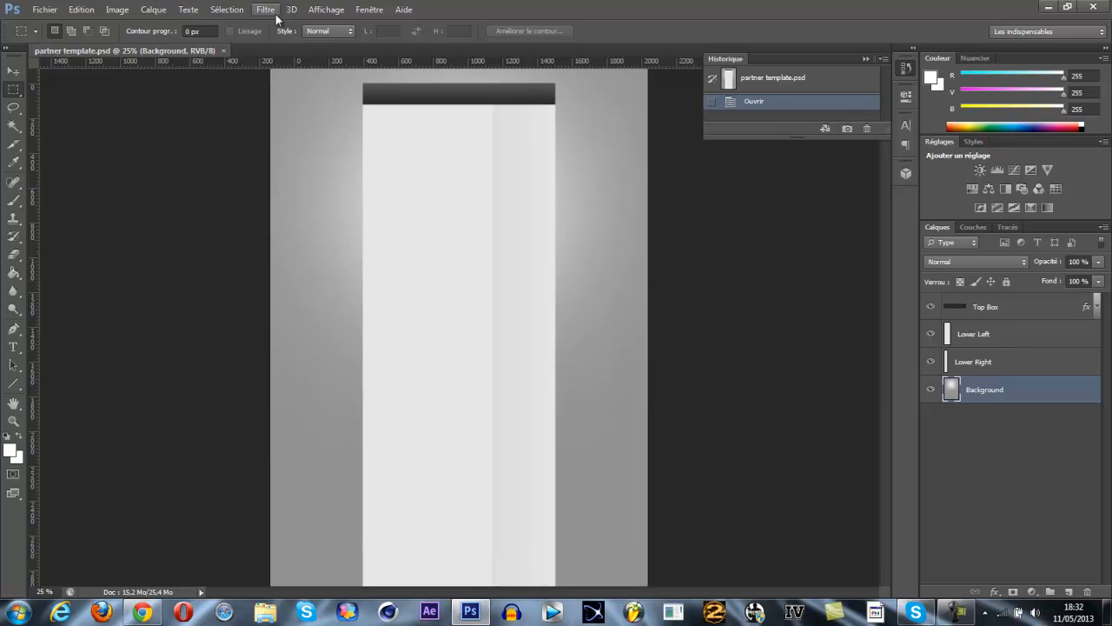
{"action": "key", "text": "ctrl+plus"}
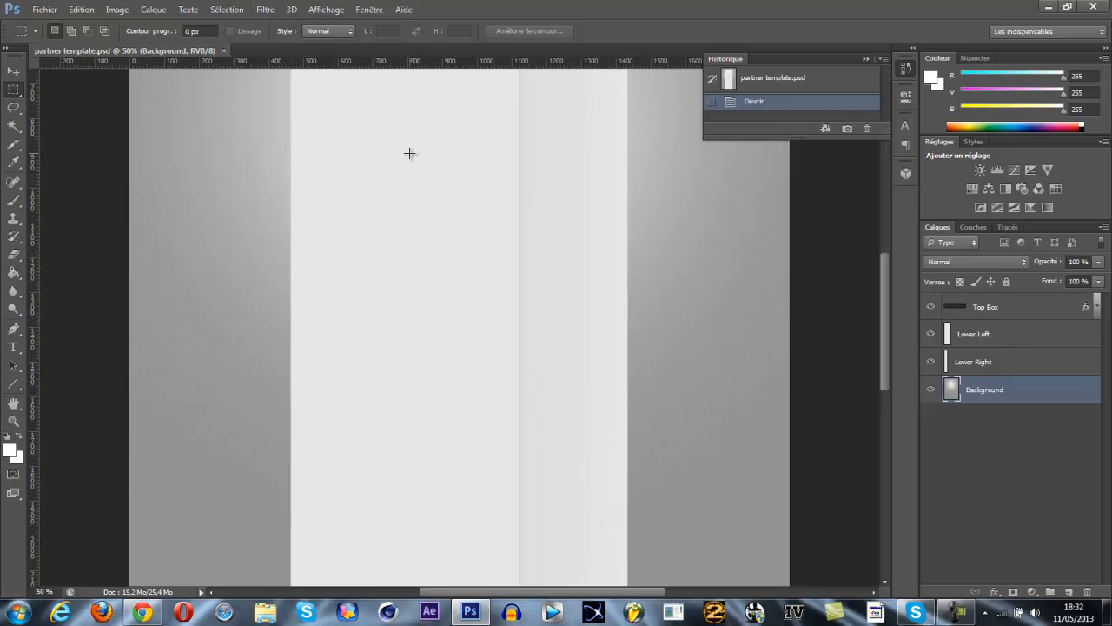
{"action": "left_click", "coordinate": [13, 71]}
{"action": "scroll", "coordinate": [269, 142], "scroll_direction": "up", "scroll_amount": 3}
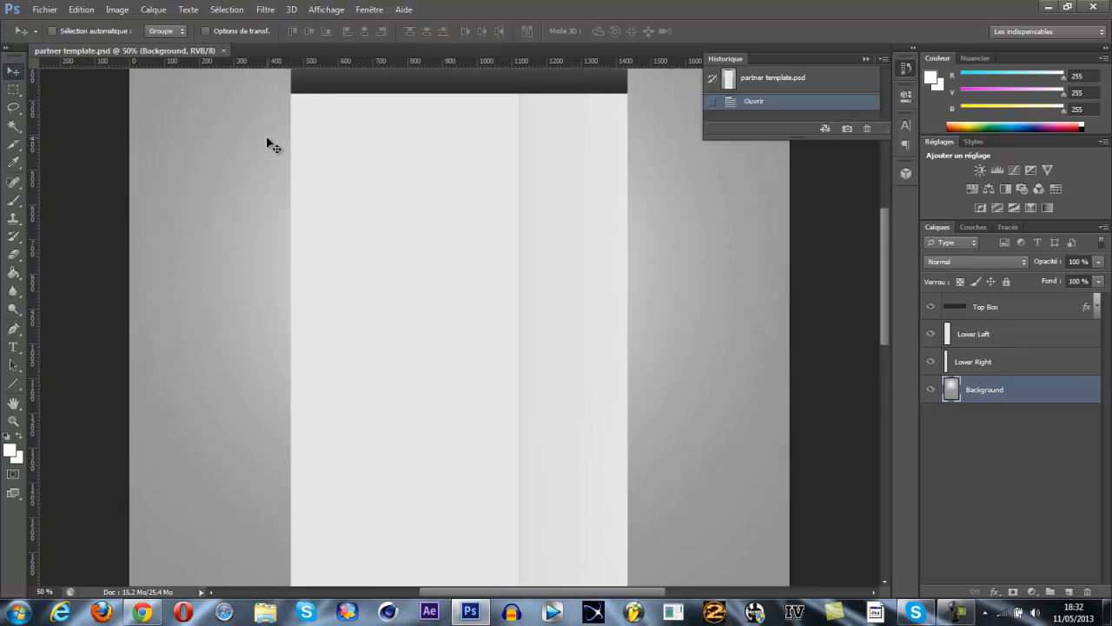
Step: Switch to Windows Explorer and look through the Documents library for the design elements pack
{"action": "left_click", "coordinate": [1048, 11]}
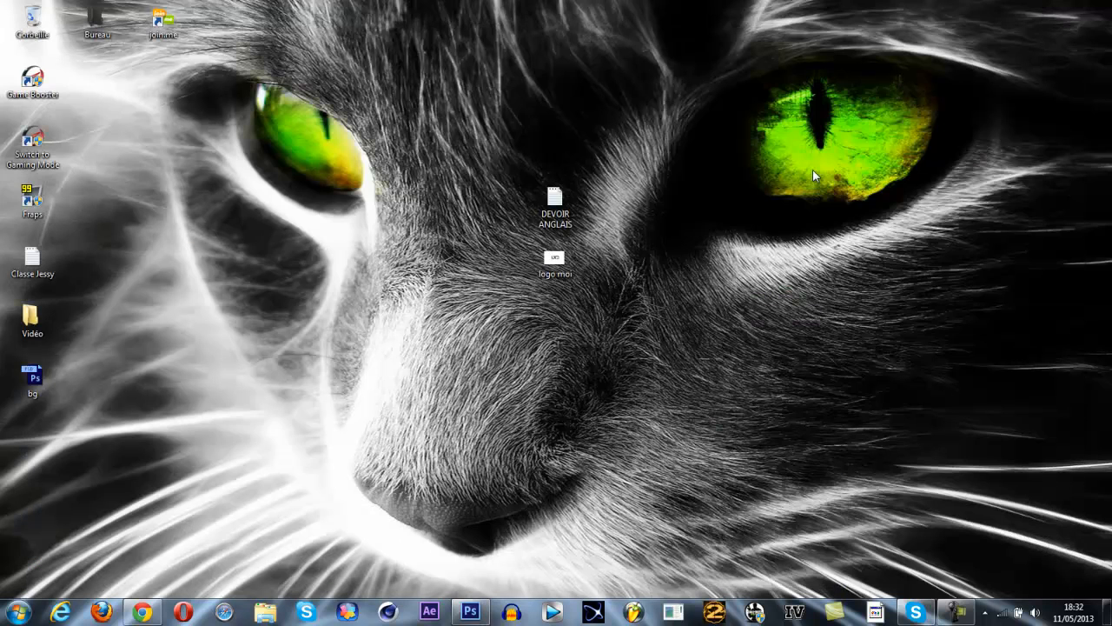
{"action": "left_click", "coordinate": [256, 612]}
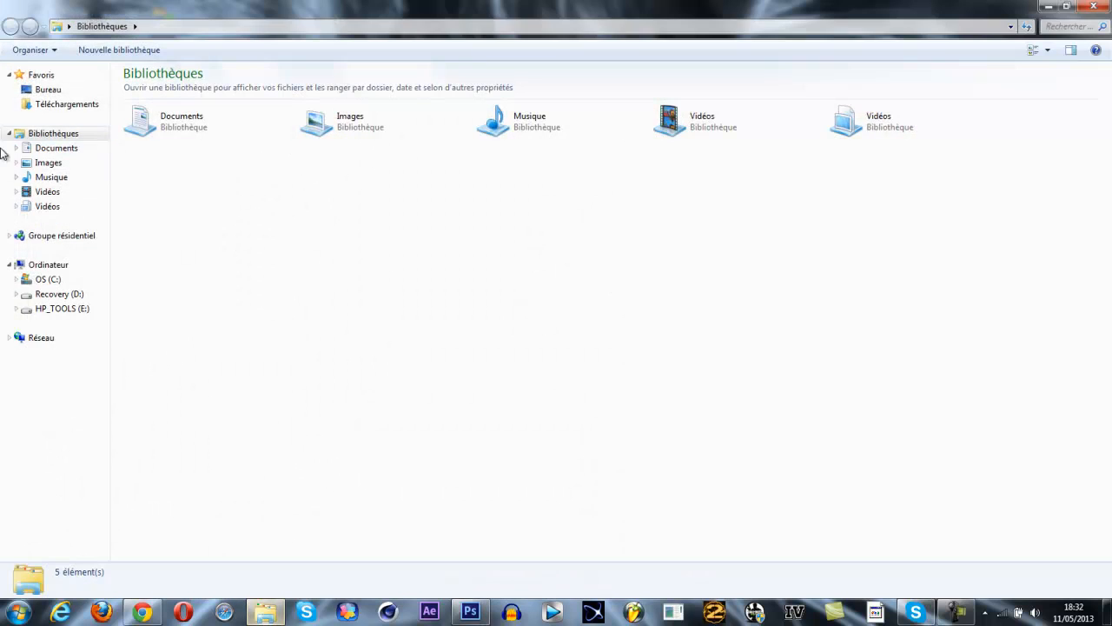
{"action": "double_click", "coordinate": [162, 139]}
{"action": "left_click", "coordinate": [163, 135]}
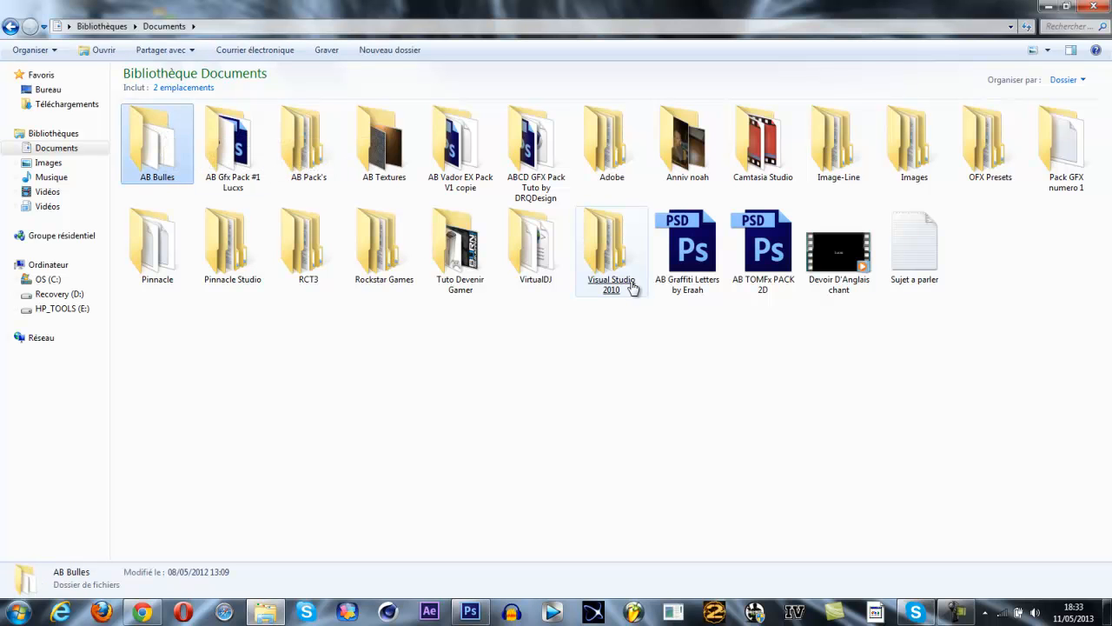
{"action": "left_click", "coordinate": [559, 249]}
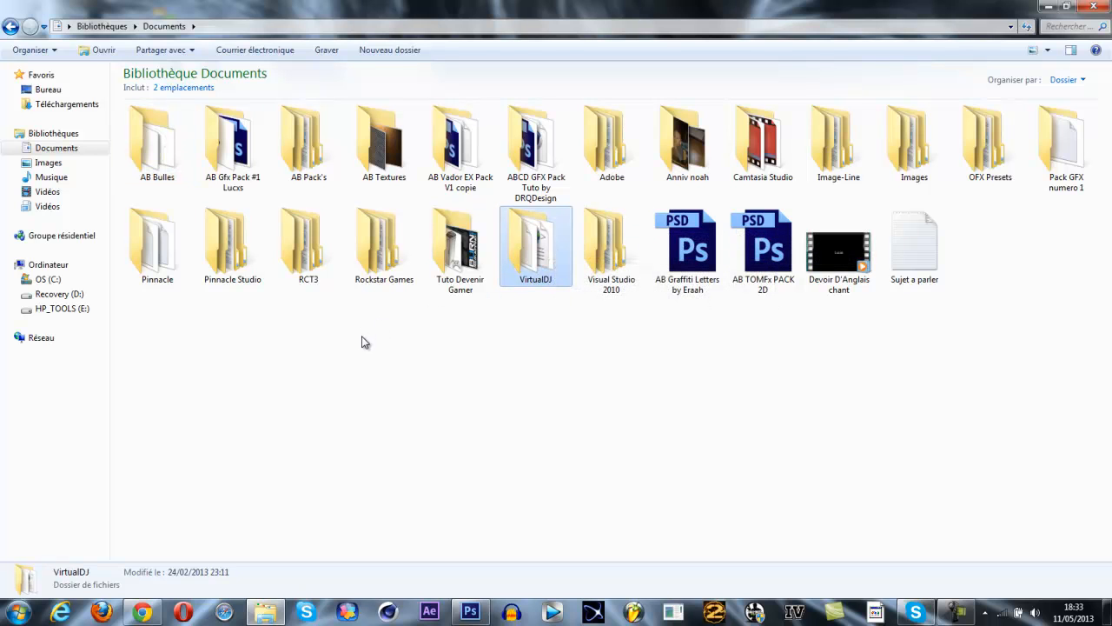
{"action": "left_click", "coordinate": [524, 198]}
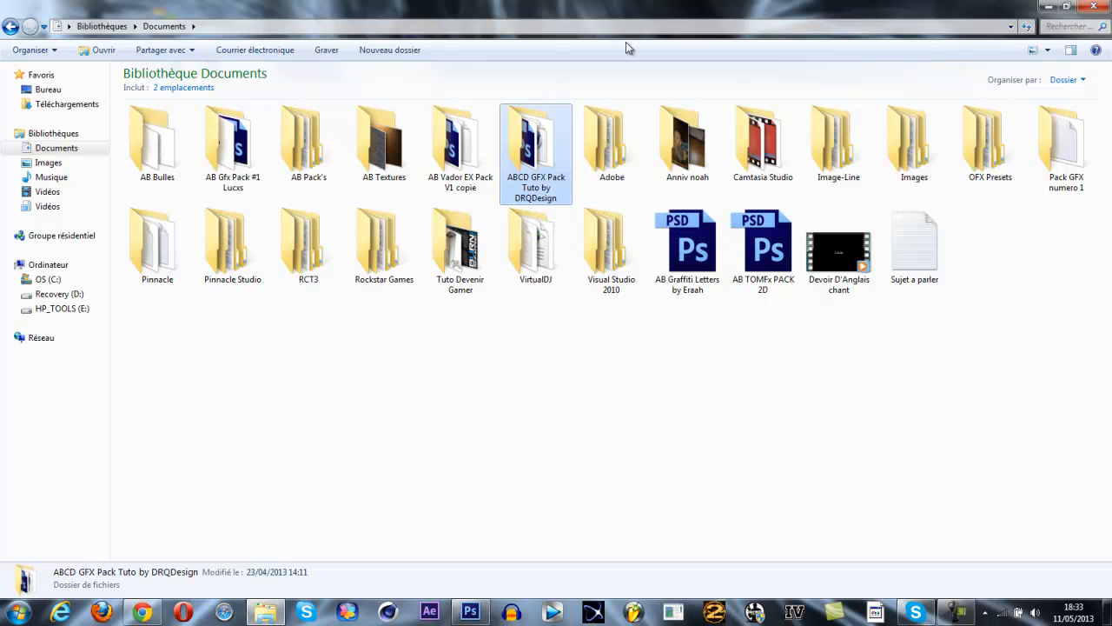
Step: Open the ZaRenArt Pack #2 folder inside the Bureau folder on the desktop
{"action": "left_click", "coordinate": [70, 90]}
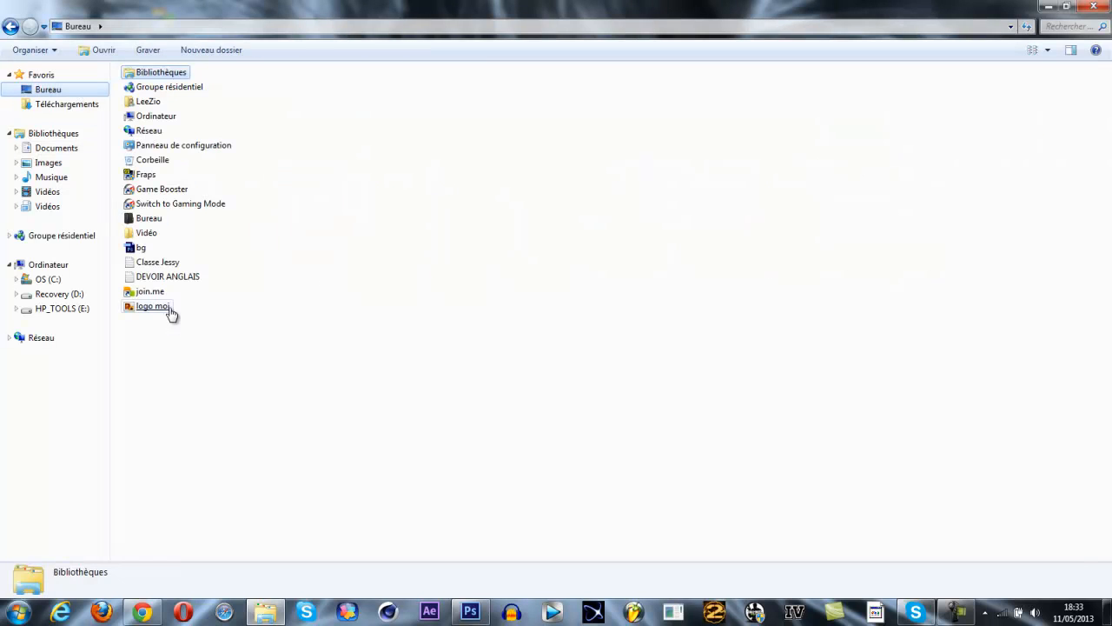
{"action": "double_click", "coordinate": [149, 221]}
{"action": "left_click", "coordinate": [152, 224]}
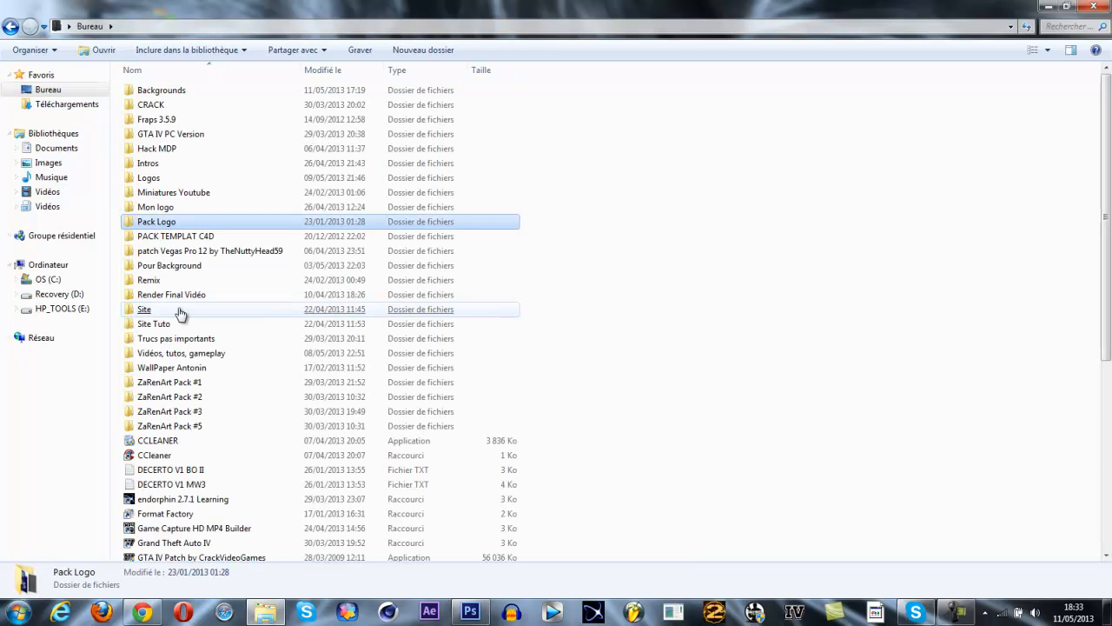
{"action": "double_click", "coordinate": [195, 397]}
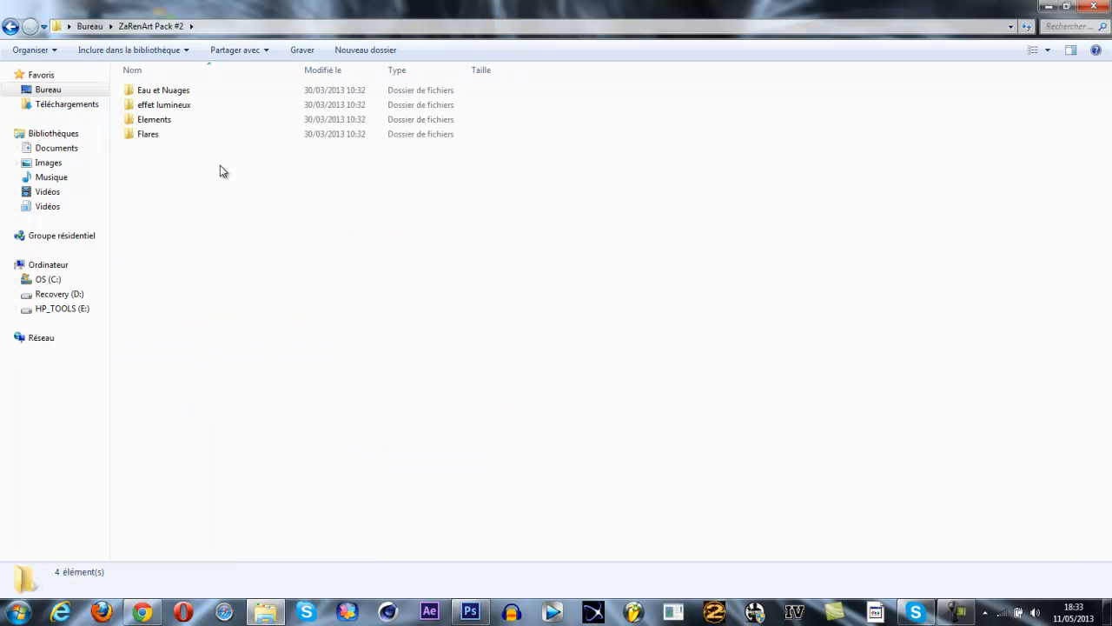
Step: Open the 2D Design Elements folder inside the pack's Elements folder
{"action": "left_click", "coordinate": [217, 122]}
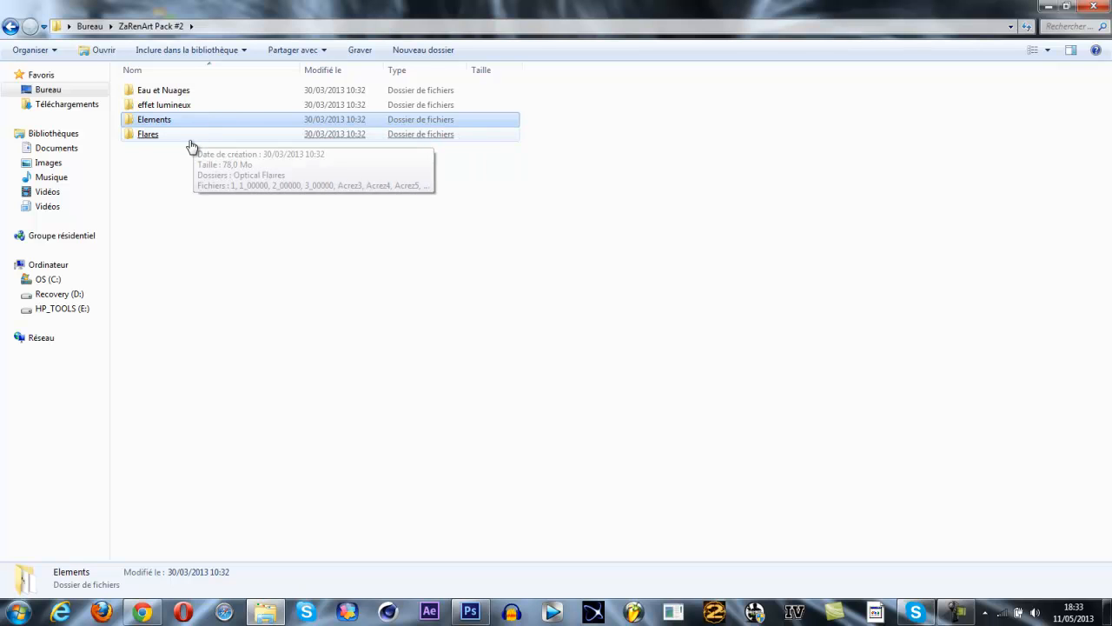
{"action": "left_click", "coordinate": [191, 138]}
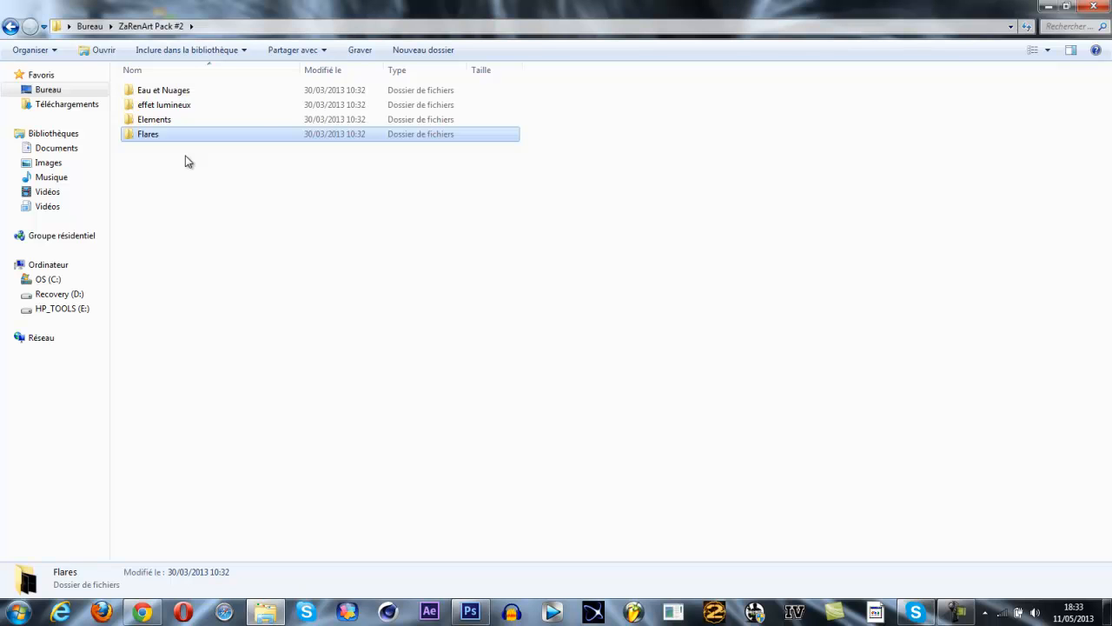
{"action": "left_click", "coordinate": [271, 106]}
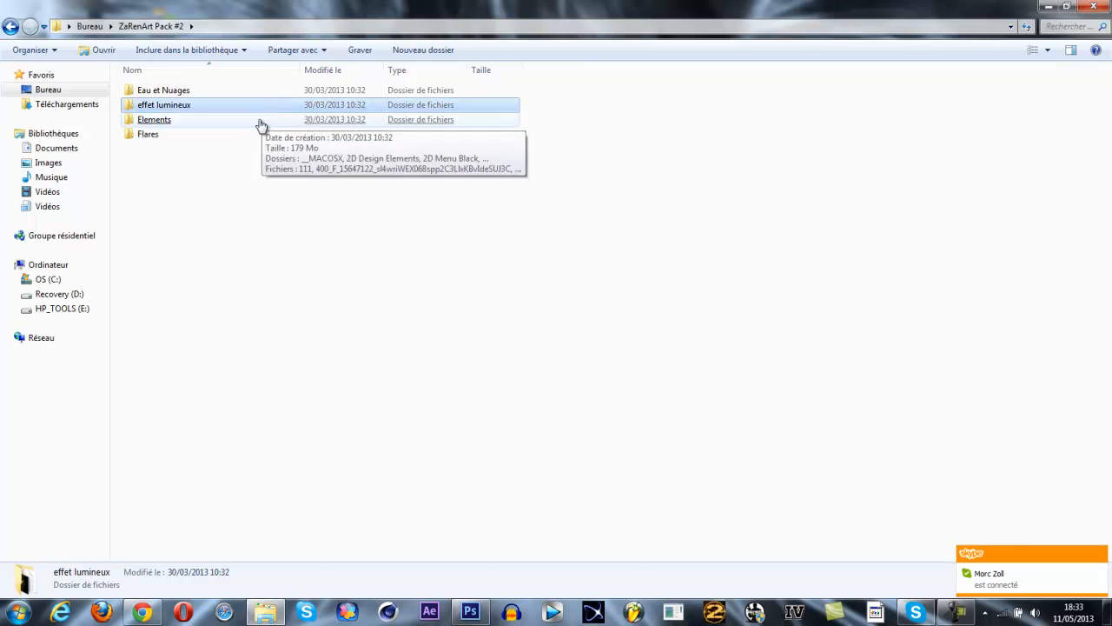
{"action": "double_click", "coordinate": [260, 121]}
{"action": "double_click", "coordinate": [230, 122]}
{"action": "left_click", "coordinate": [233, 119]}
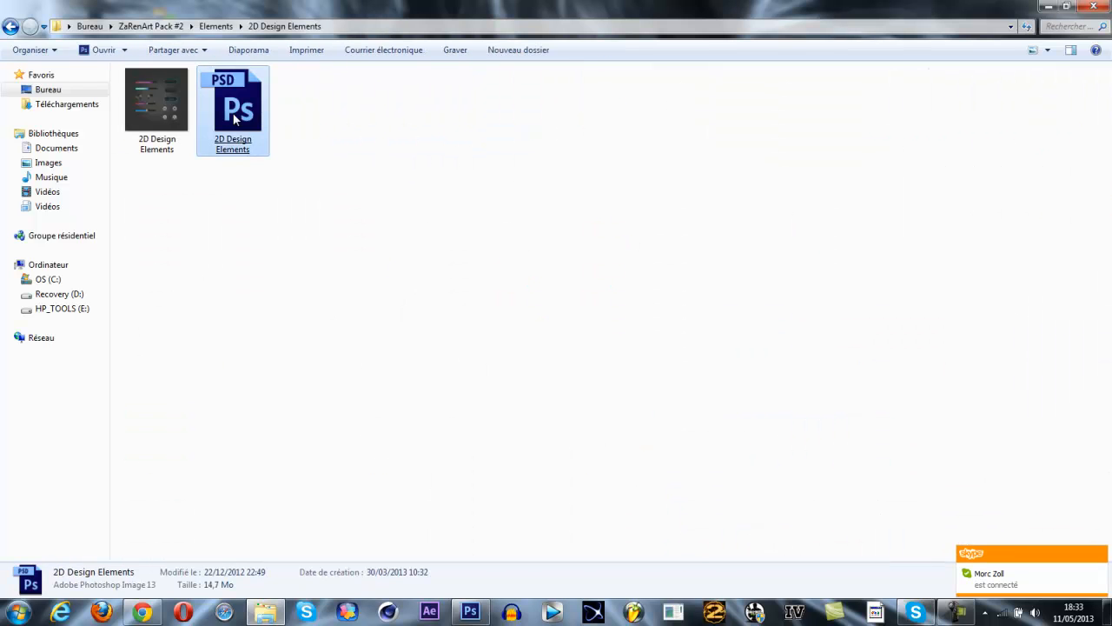
Step: Preview the 2D Design Elements image, close it, and open the matching PSD in Photoshop
{"action": "double_click", "coordinate": [157, 103]}
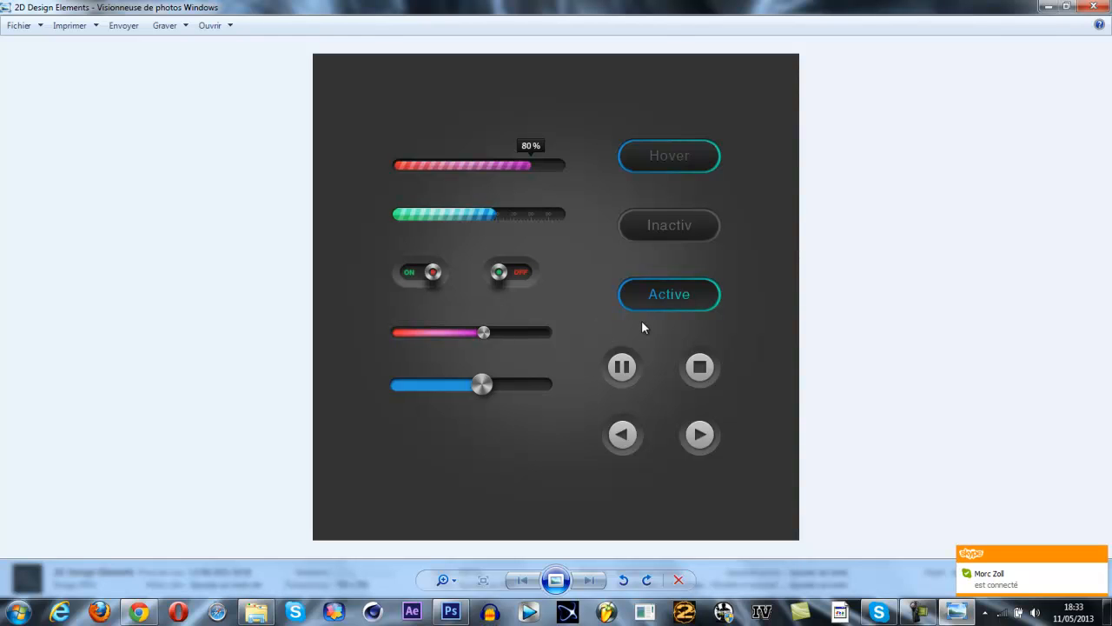
{"action": "left_click", "coordinate": [1093, 6]}
{"action": "double_click", "coordinate": [248, 139]}
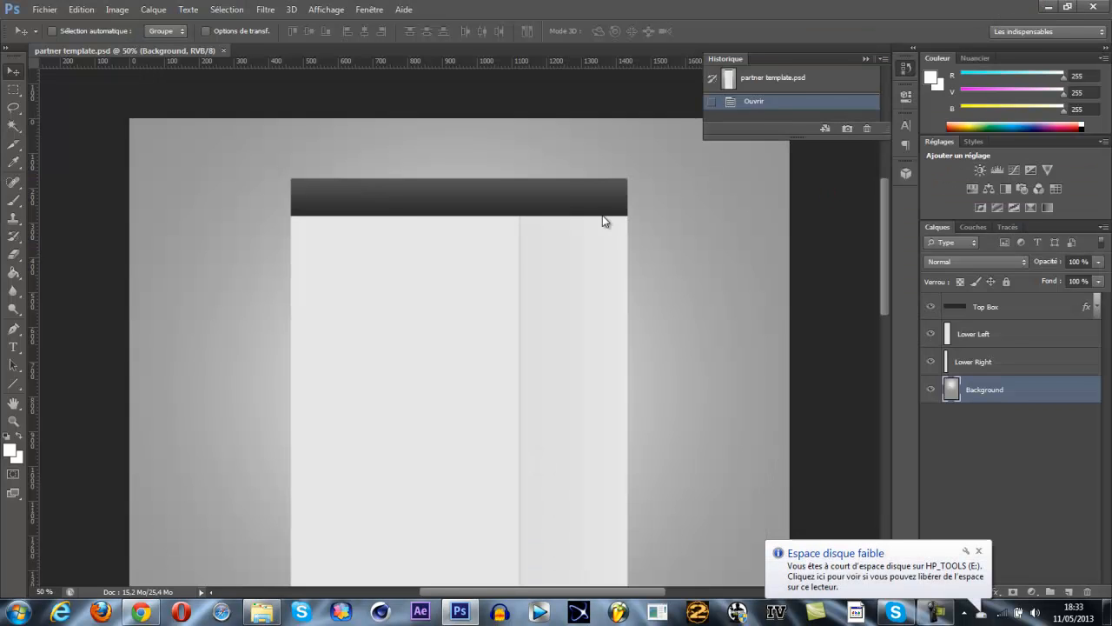
{"action": "left_click", "coordinate": [539, 239]}
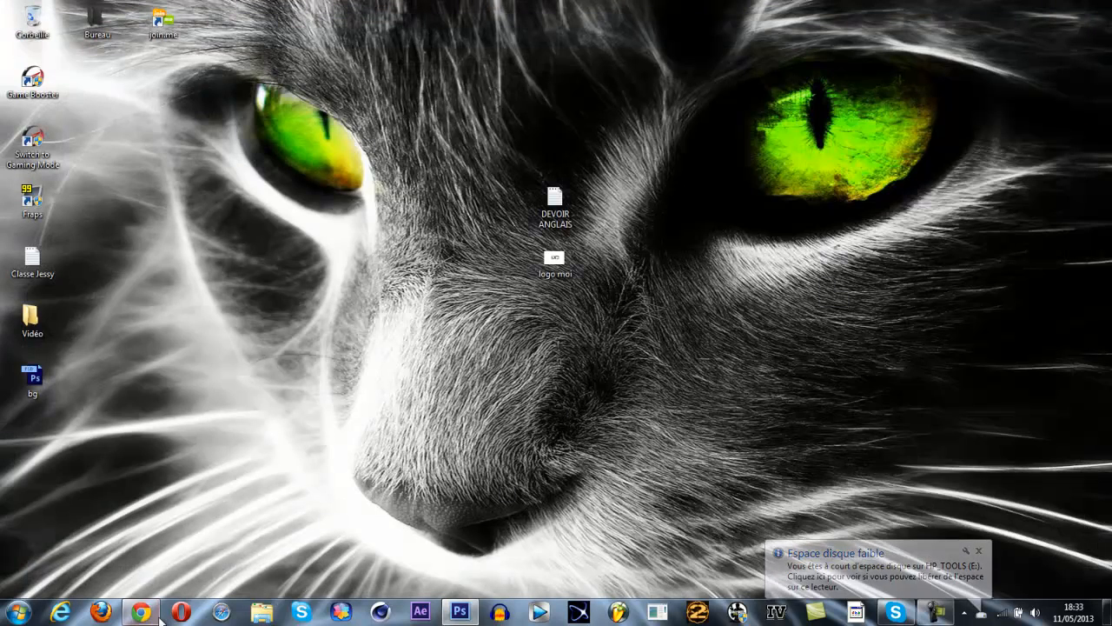
{"action": "left_click", "coordinate": [978, 550]}
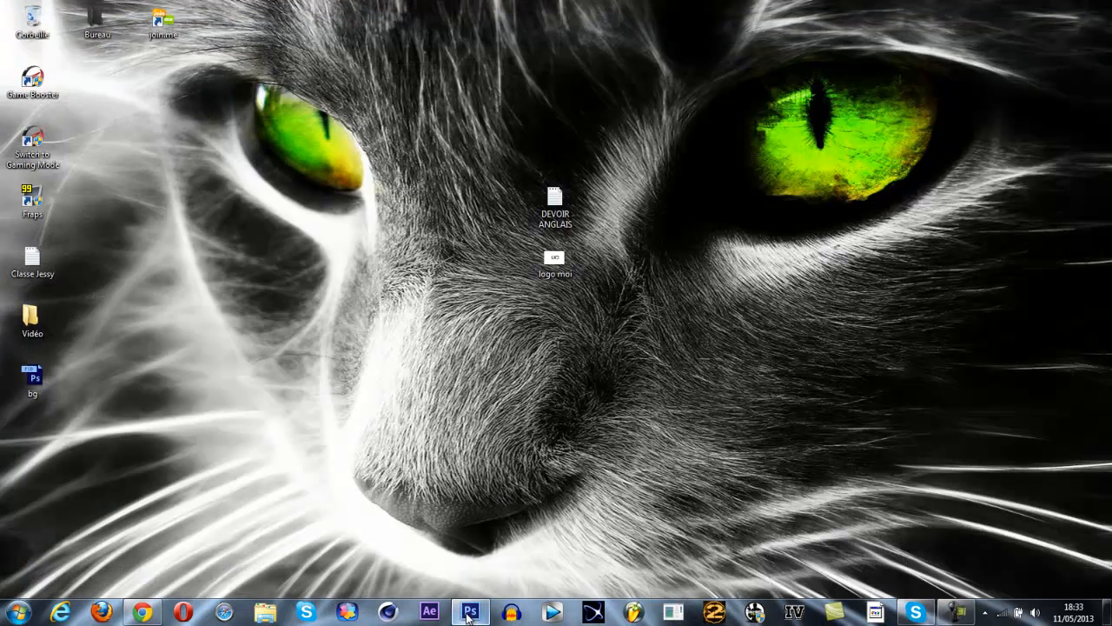
{"action": "left_click", "coordinate": [487, 580]}
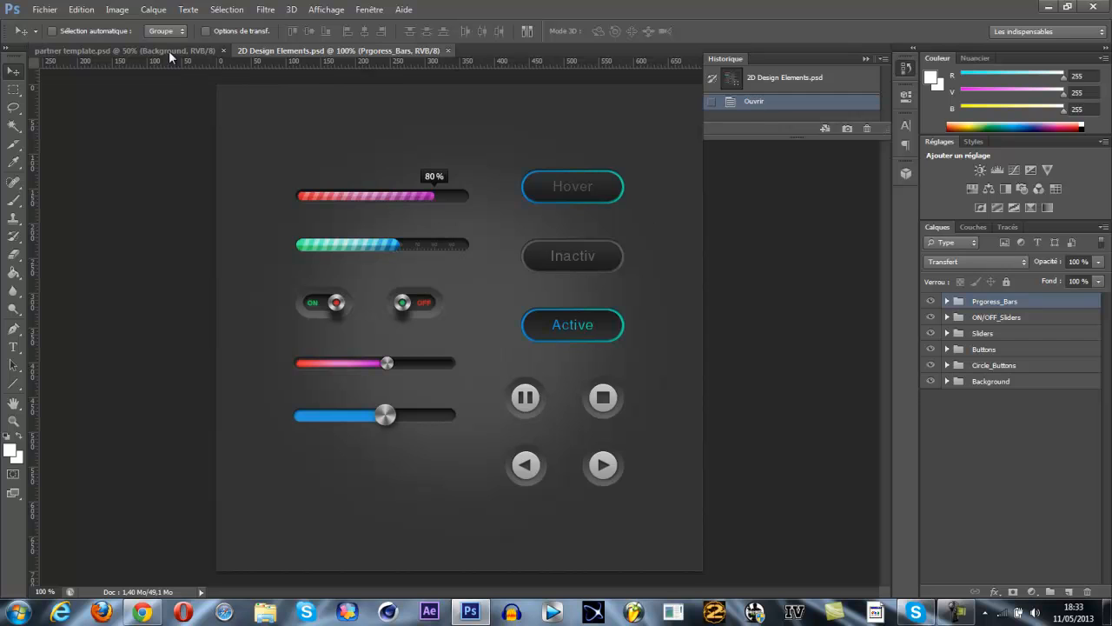
Step: In the partner template, start a horizontal text above the dark header bar in Arial Regular at 200 pt
{"action": "left_click", "coordinate": [123, 50]}
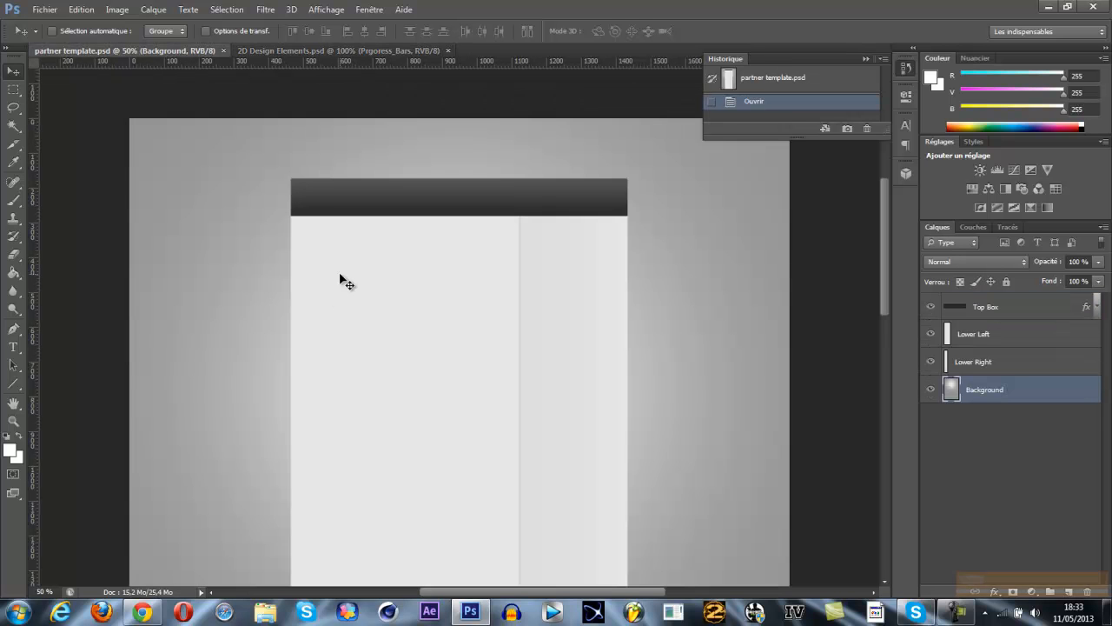
{"action": "key", "text": "ctrl+plus"}
{"action": "scroll", "coordinate": [330, 282], "scroll_direction": "up", "scroll_amount": 5}
{"action": "scroll", "coordinate": [311, 276], "scroll_direction": "down", "scroll_amount": 2}
{"action": "key", "text": "ctrl+plus"}
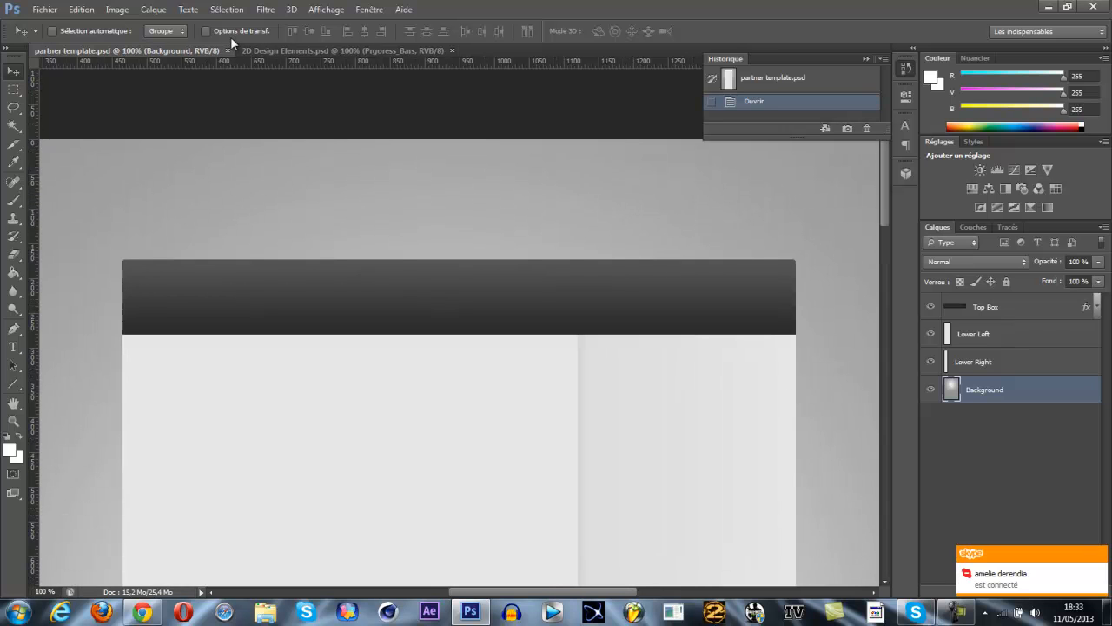
{"action": "key", "text": "t"}
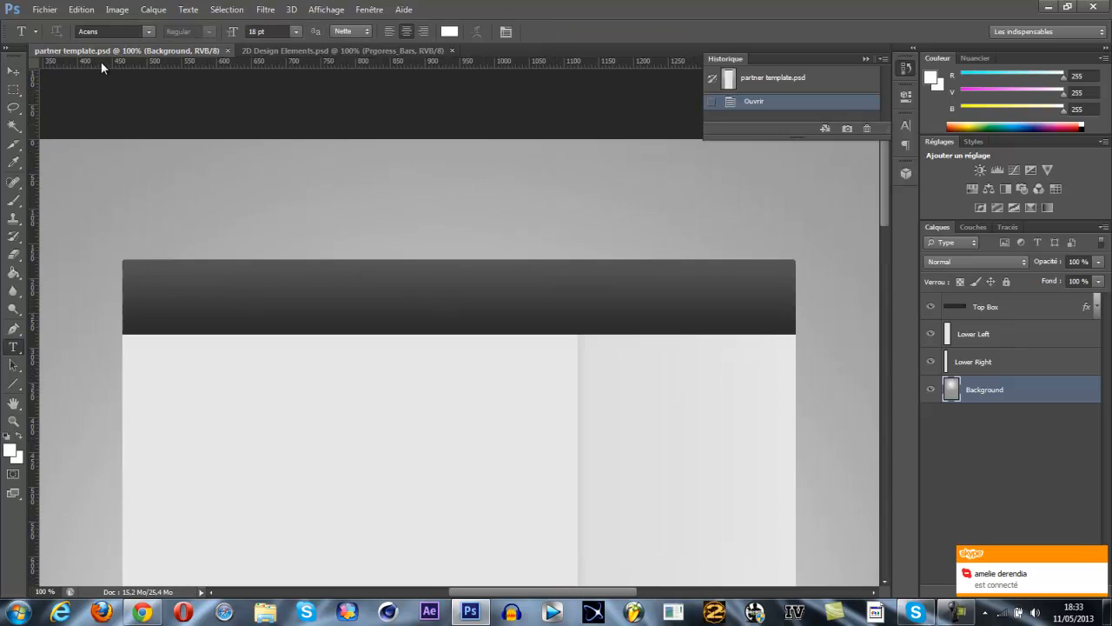
{"action": "left_click", "coordinate": [152, 30]}
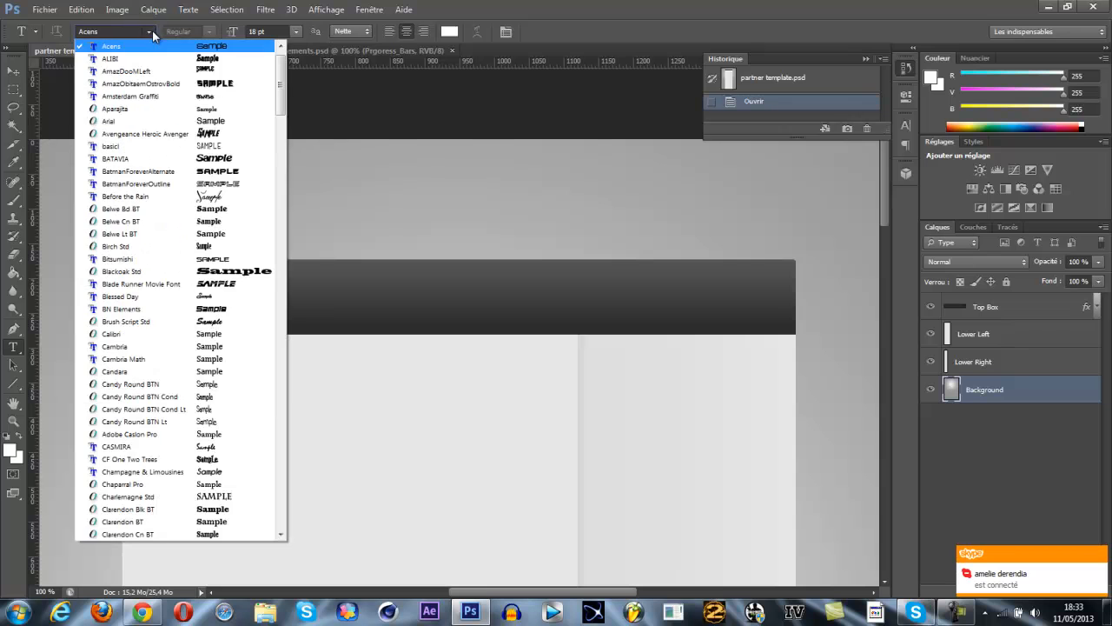
{"action": "left_click", "coordinate": [161, 126]}
{"action": "type", "text": "200"}
{"action": "left_click", "coordinate": [193, 245]}
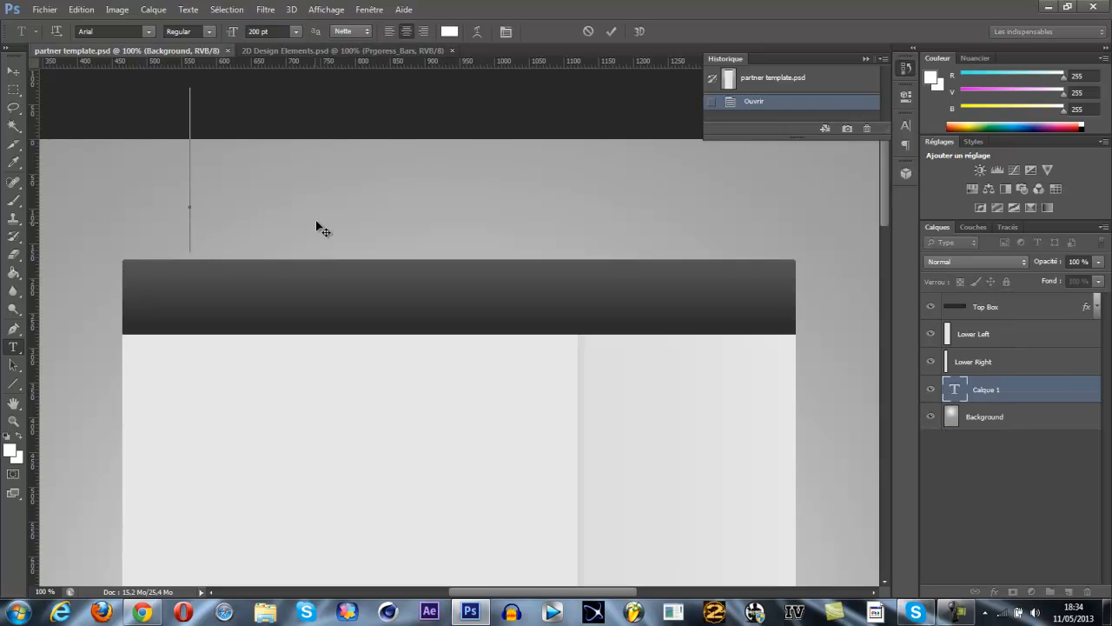
Step: Reduce the new text's font size to 125 pt, trying it out with the letters LX
{"action": "left_click", "coordinate": [260, 31]}
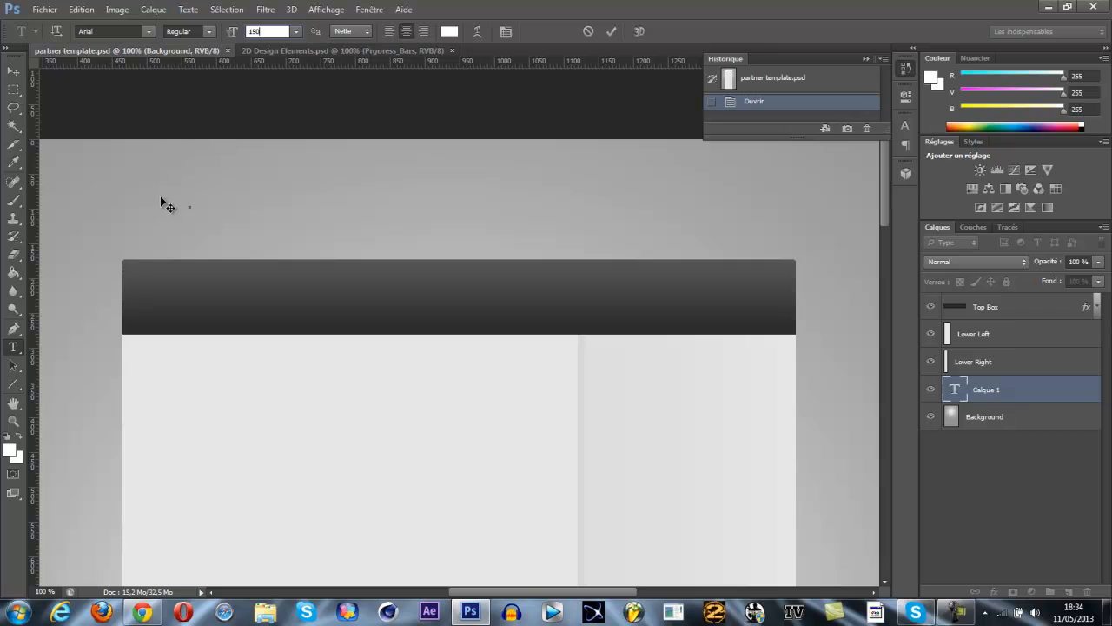
{"action": "key", "text": "Return"}
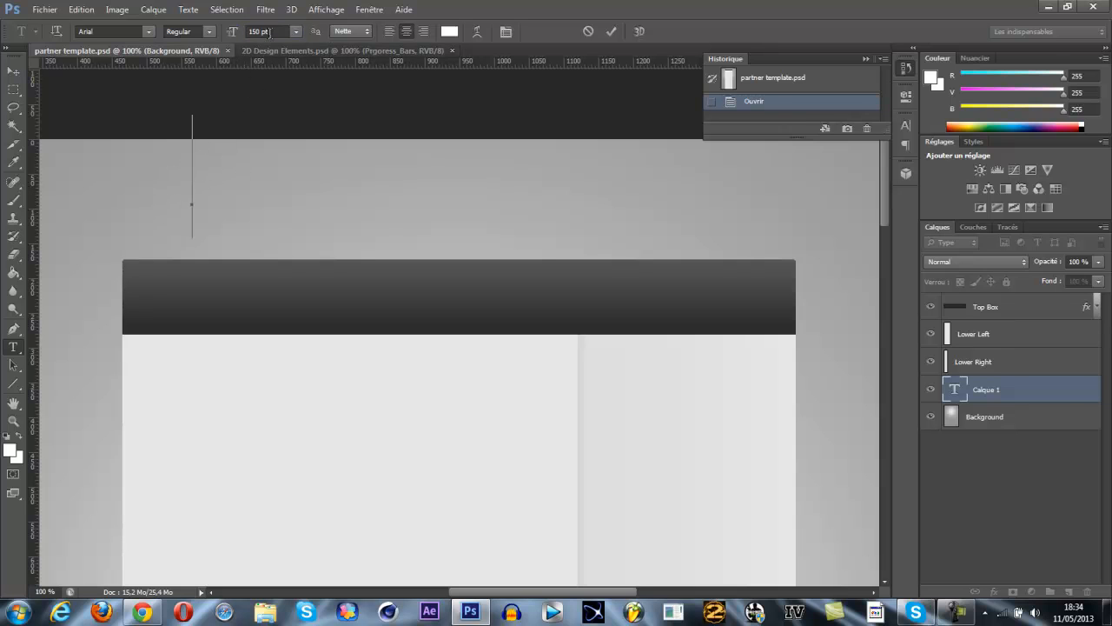
{"action": "left_click", "coordinate": [270, 32]}
{"action": "type", "text": "125"}
{"action": "key", "text": "Return"}
{"action": "type", "text": "LX"}
{"action": "key", "text": "BackSpace"}
{"action": "key", "text": "BackSpace"}
Step: Set the text colour to black (000000) and write LX above the header bar
{"action": "left_click", "coordinate": [450, 31]}
{"action": "left_click_drag", "start_coordinate": [317, 422], "coordinate": [368, 530]}
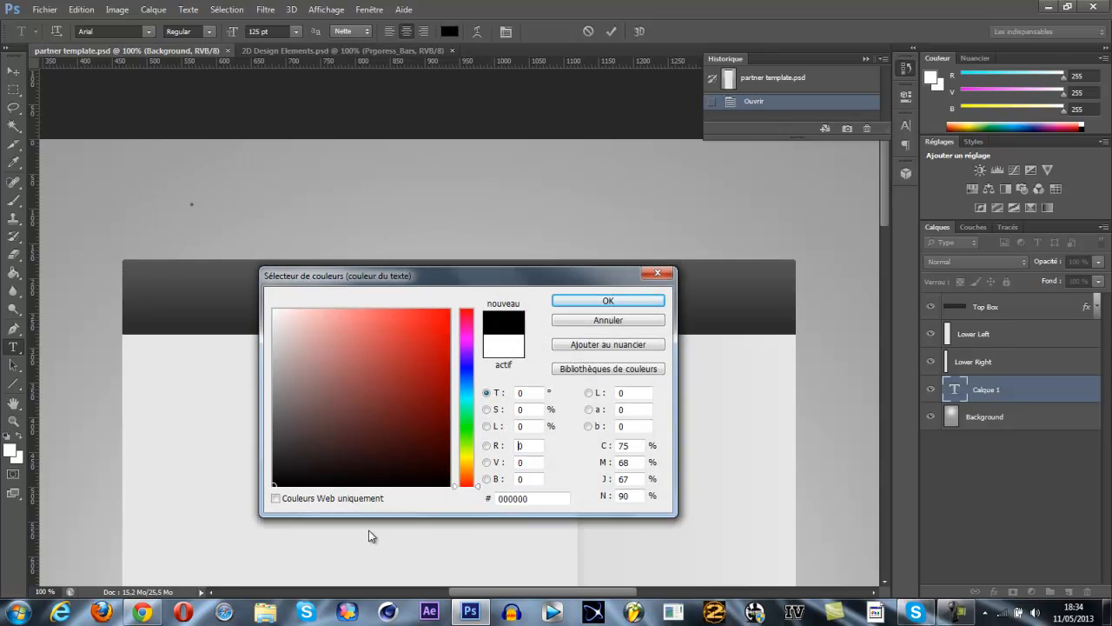
{"action": "left_click", "coordinate": [573, 300]}
{"action": "type", "text": "LX"}
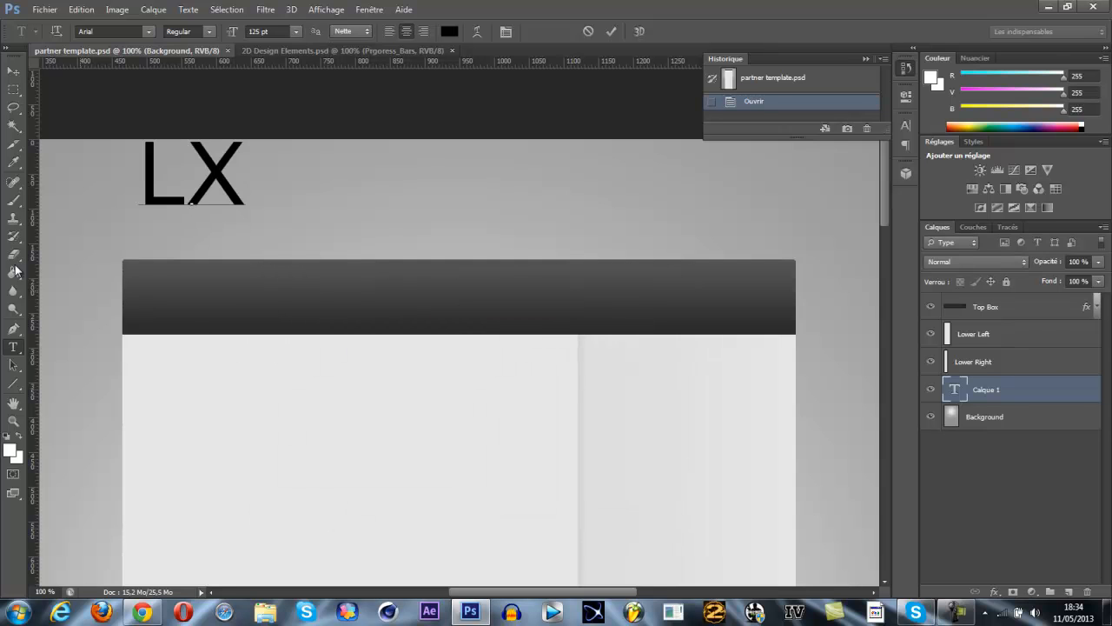
{"action": "left_click", "coordinate": [13, 70]}
Step: Add a separate text layer with the letter S and move it above the header bar, to the right of LX
{"action": "left_click", "coordinate": [13, 347]}
{"action": "left_click", "coordinate": [315, 382]}
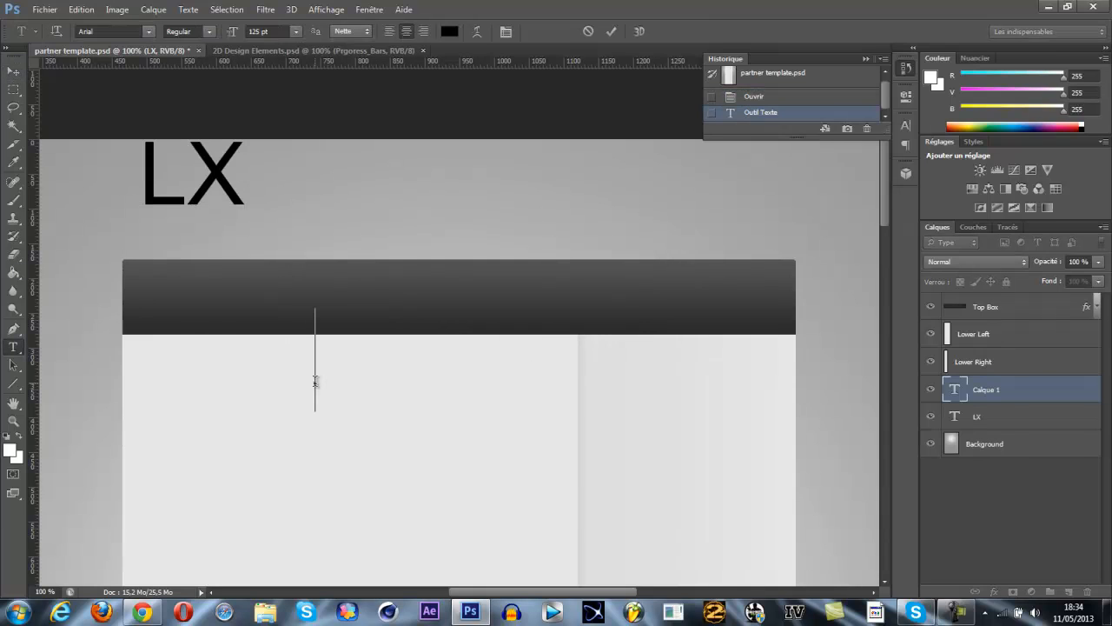
{"action": "type", "text": "s"}
{"action": "left_click", "coordinate": [13, 71]}
{"action": "left_click_drag", "start_coordinate": [304, 359], "coordinate": [436, 195]}
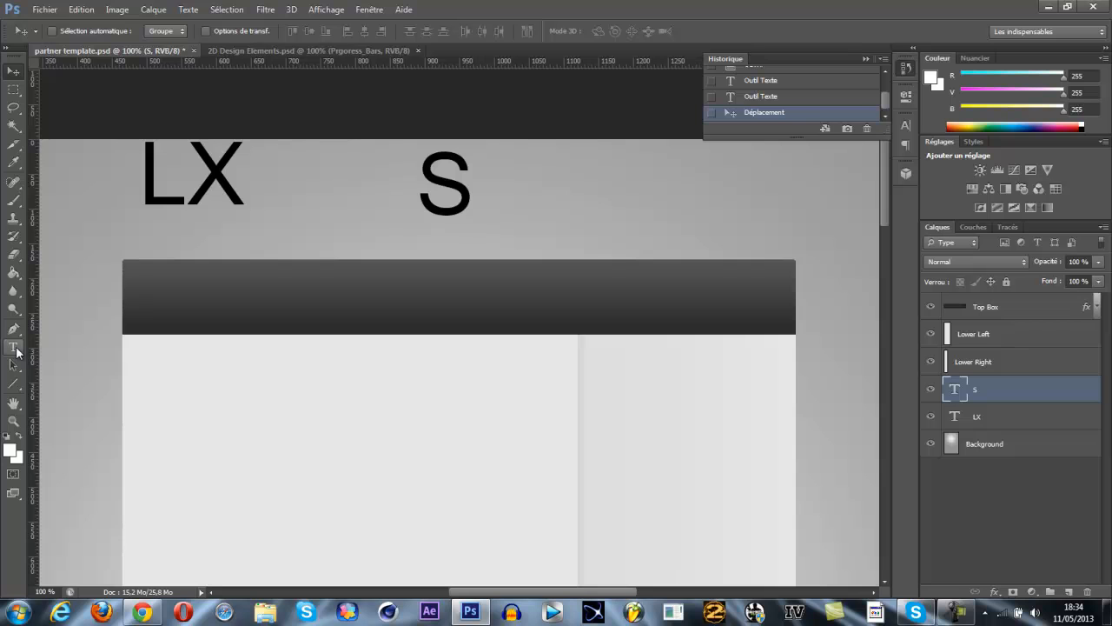
Step: Check the logo on the YouTube channel page, and draw a white circle about 141 px in diameter between LX and S
{"action": "left_click", "coordinate": [144, 617]}
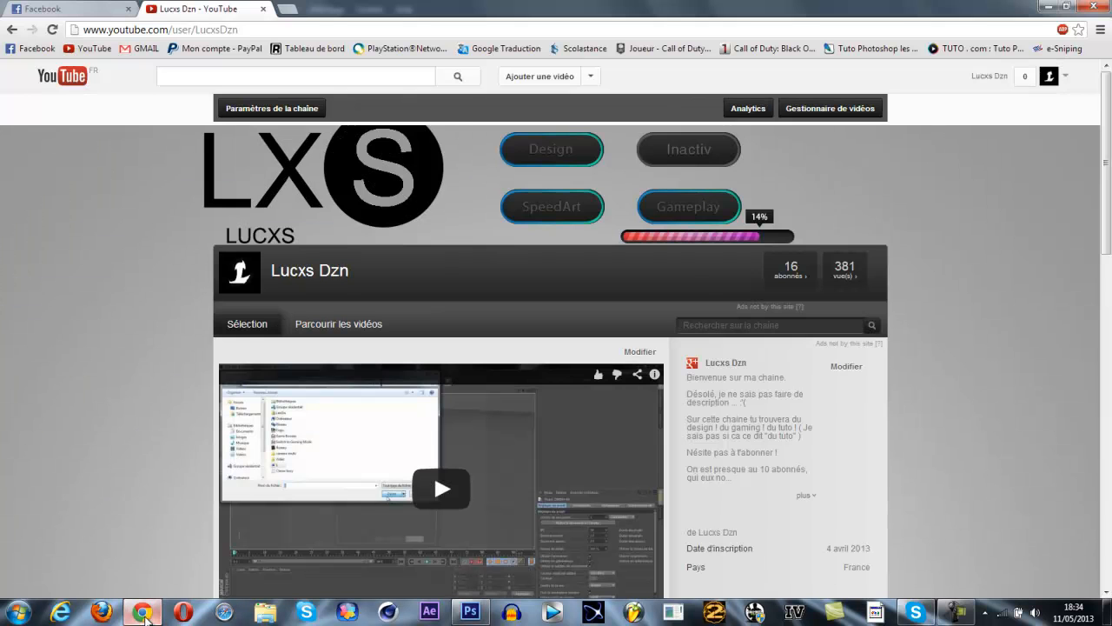
{"action": "left_click", "coordinate": [143, 617]}
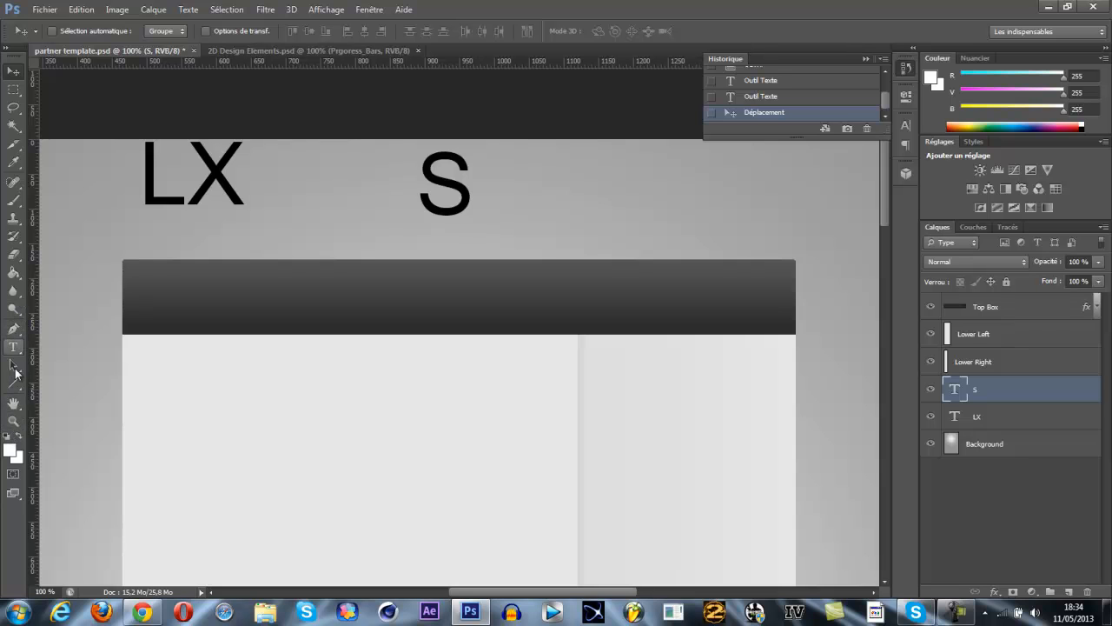
{"action": "left_click", "coordinate": [14, 384]}
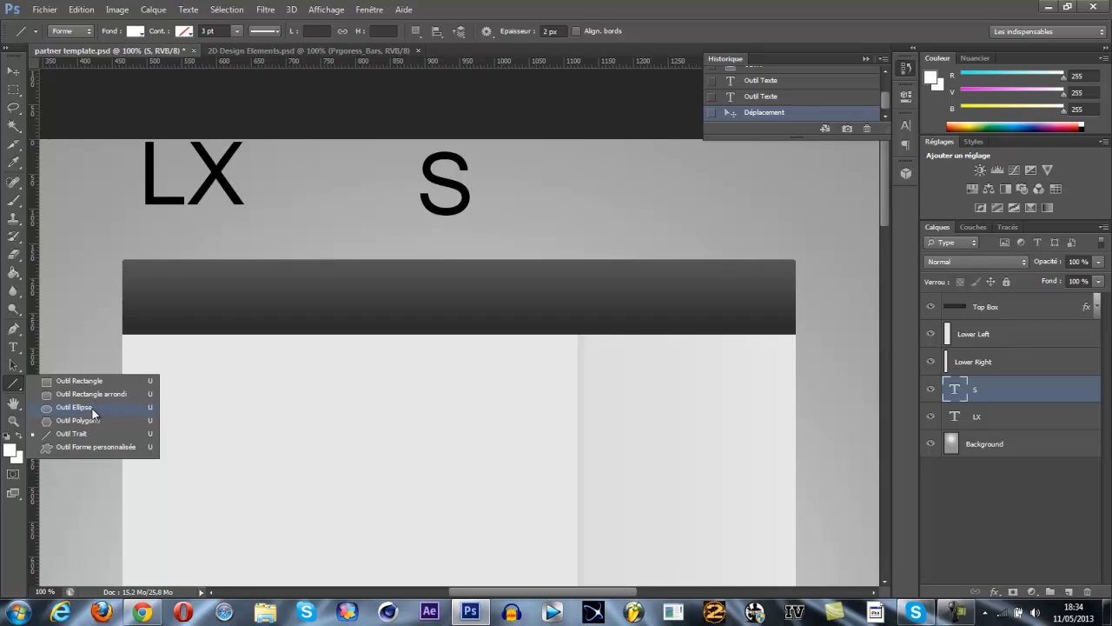
{"action": "left_click", "coordinate": [93, 408]}
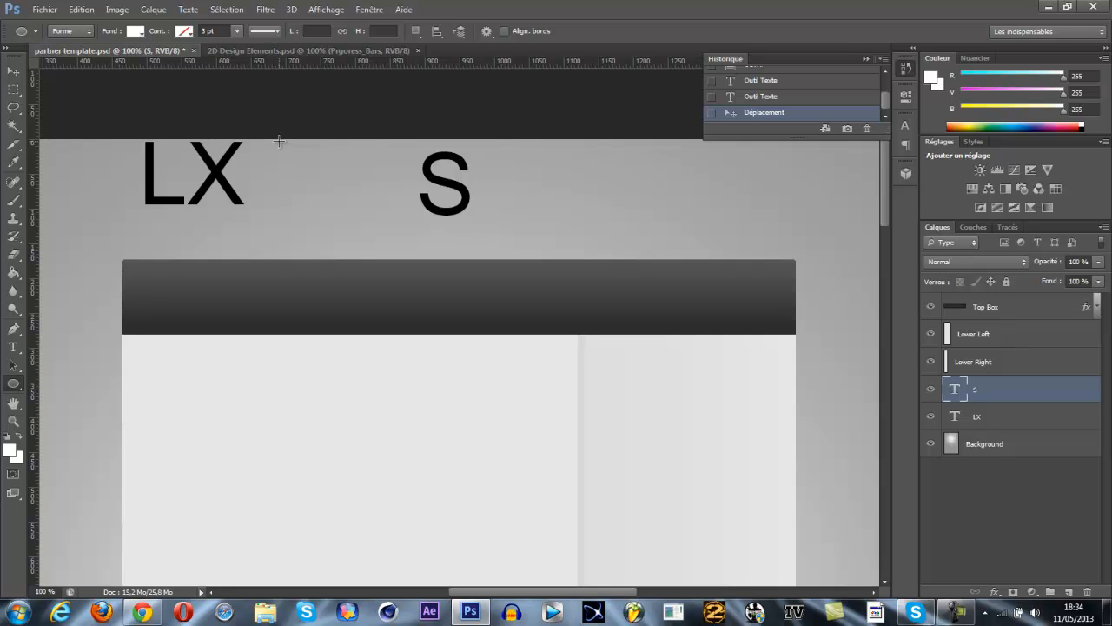
{"action": "left_click_drag", "start_coordinate": [279, 141], "coordinate": [409, 238]}
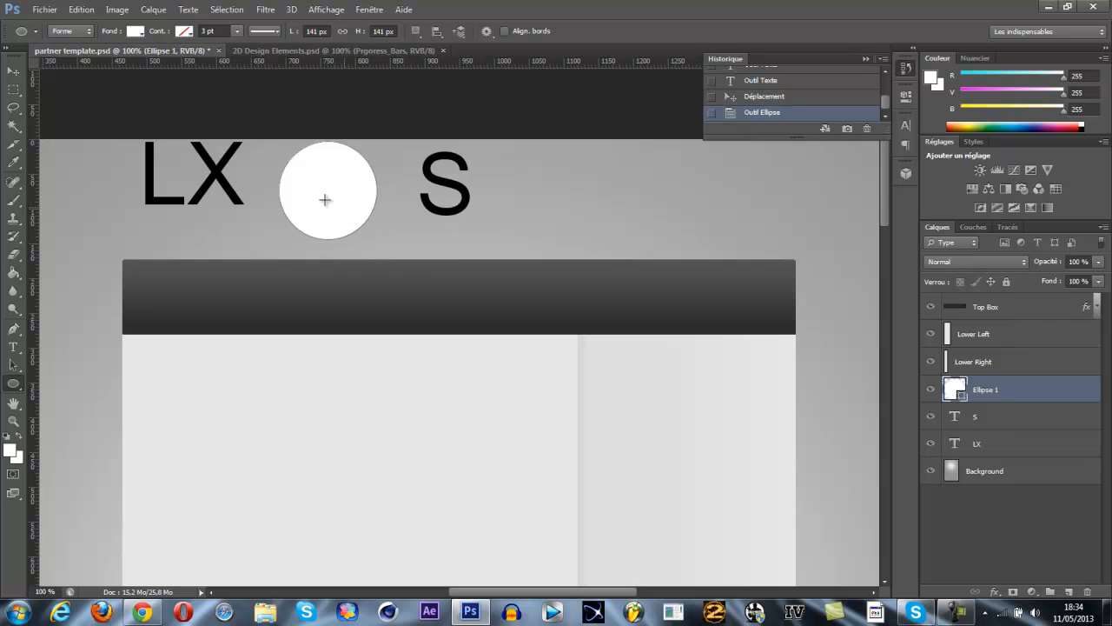
Step: Change the circle's fill to near-black and move it up close beside the LX text
{"action": "left_click", "coordinate": [134, 32]}
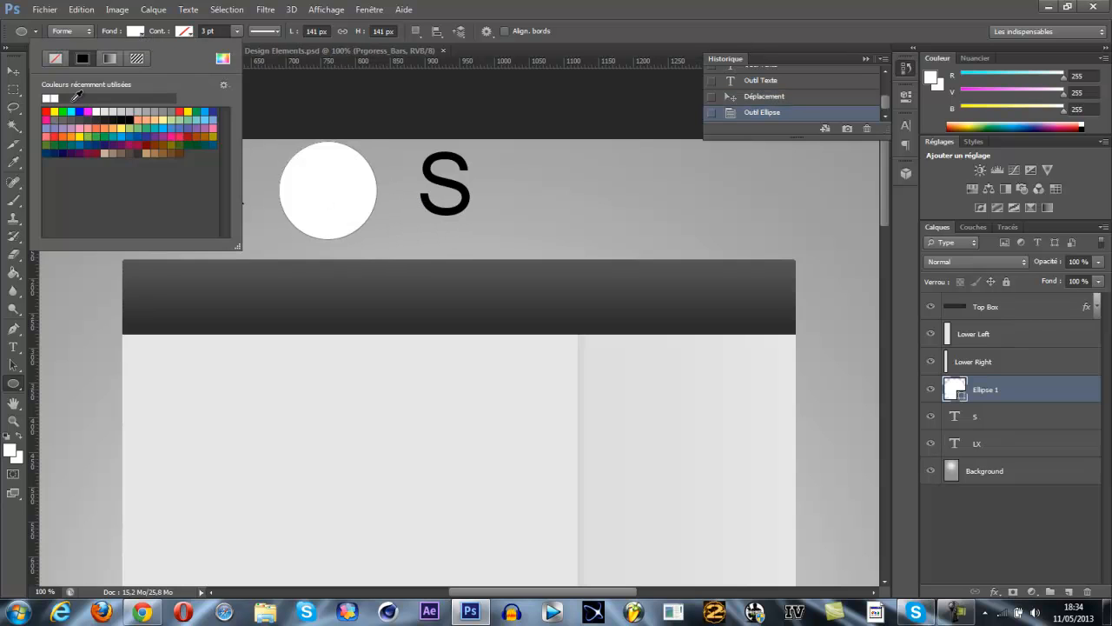
{"action": "left_click", "coordinate": [115, 119]}
{"action": "left_click", "coordinate": [14, 71]}
{"action": "left_click_drag", "start_coordinate": [324, 179], "coordinate": [299, 162]}
{"action": "left_click_drag", "start_coordinate": [297, 161], "coordinate": [298, 162]}
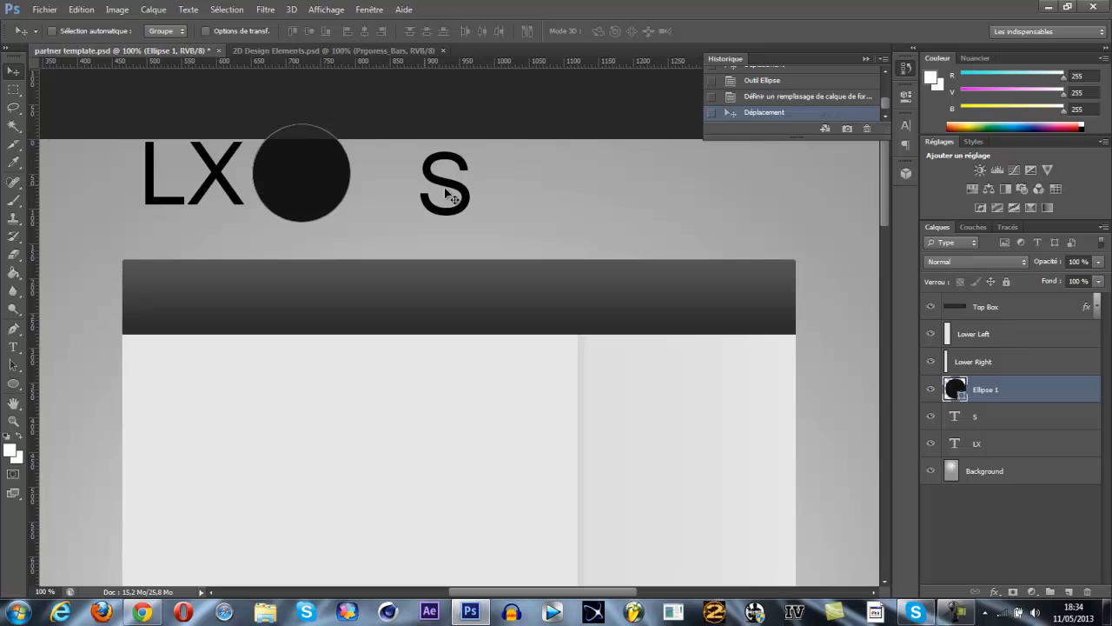
Step: Rasterize the S text layer and fill the letter with white using the Paint Bucket
{"action": "left_click", "coordinate": [977, 416]}
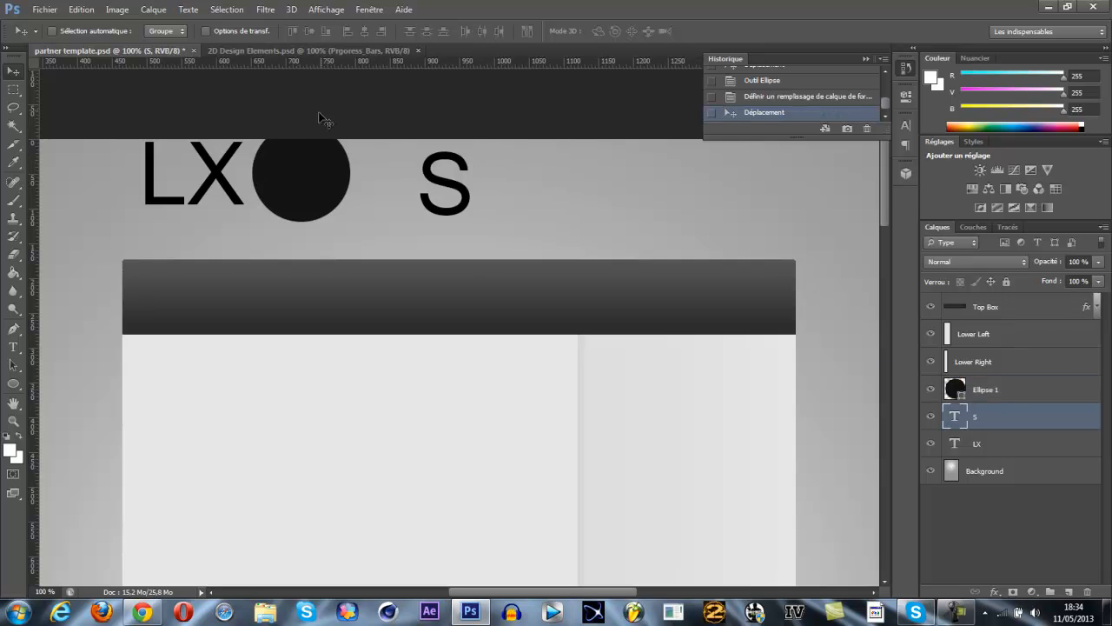
{"action": "left_click_drag", "start_coordinate": [13, 272], "coordinate": [79, 280]}
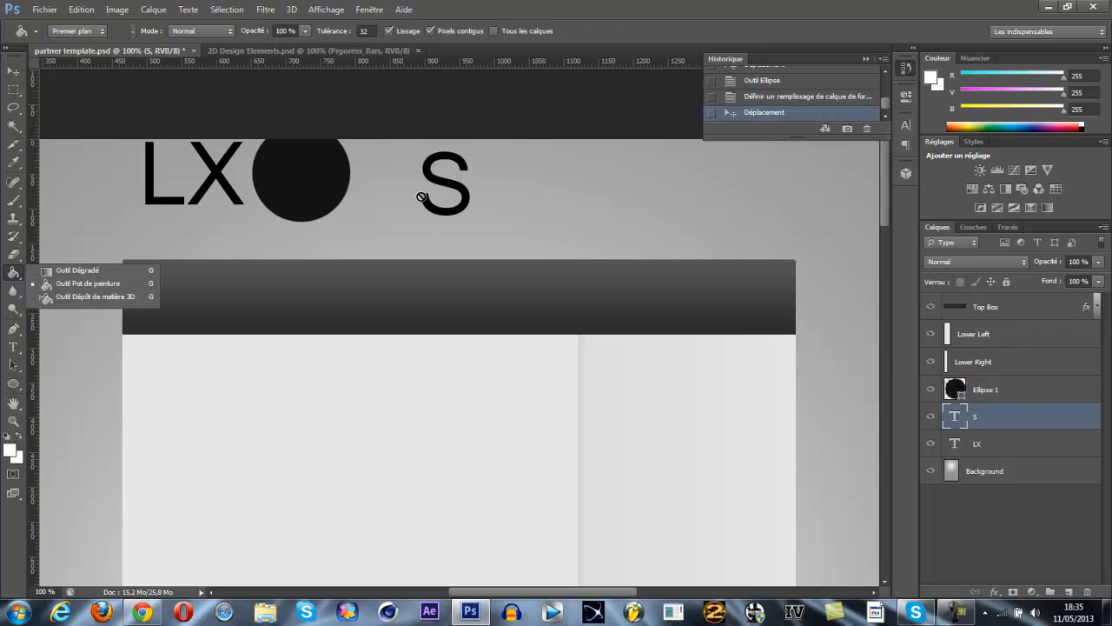
{"action": "left_click", "coordinate": [427, 181]}
{"action": "left_click", "coordinate": [515, 245]}
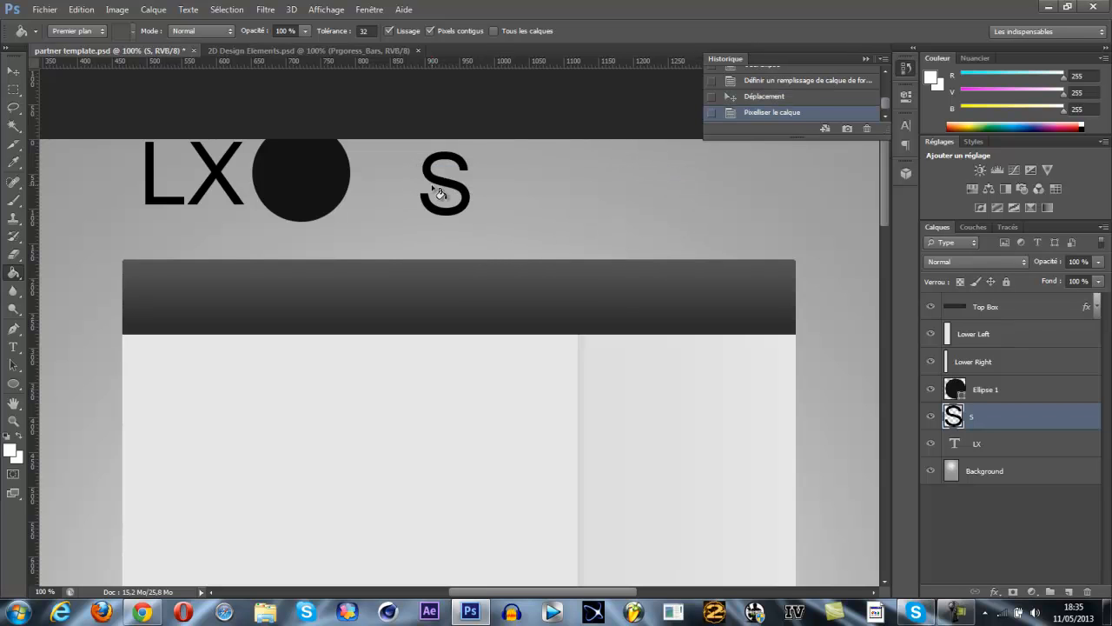
Step: Move the white S onto the dark circle and place its layer above Ellipse 1
{"action": "key", "text": "v"}
{"action": "left_click_drag", "start_coordinate": [415, 168], "coordinate": [305, 169]}
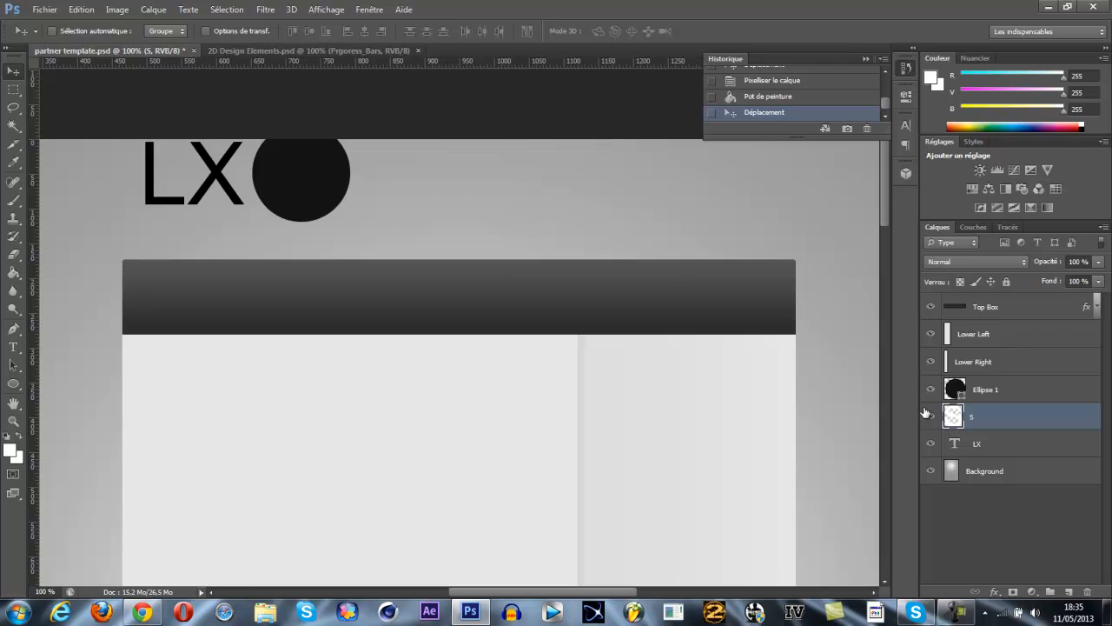
{"action": "left_click_drag", "start_coordinate": [1001, 422], "coordinate": [999, 390]}
{"action": "left_click_drag", "start_coordinate": [308, 178], "coordinate": [318, 177]}
{"action": "left_click_drag", "start_coordinate": [303, 60], "coordinate": [358, 59]}
Step: Compare with the YouTube channel's logo, sample the grey of the background, and fill the S with that colour
{"action": "left_click", "coordinate": [144, 612]}
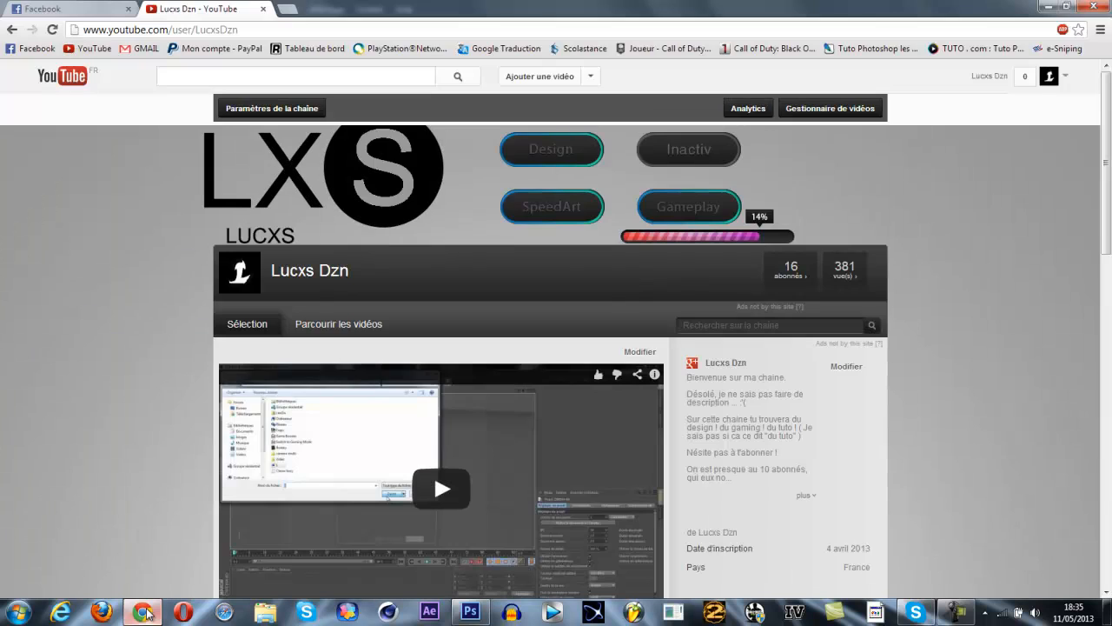
{"action": "left_click", "coordinate": [144, 613]}
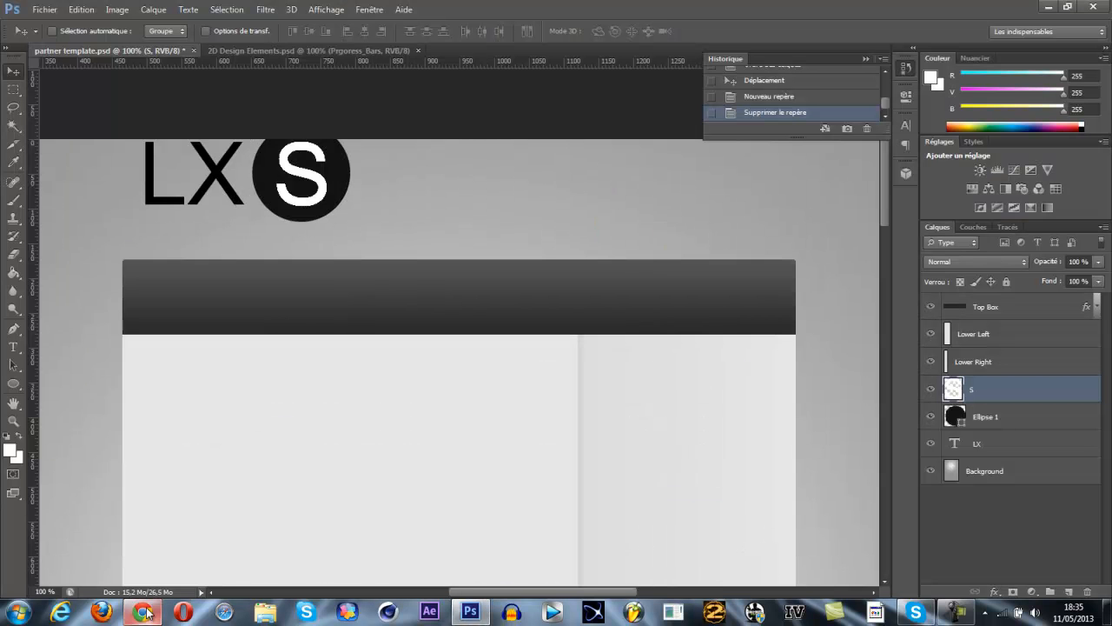
{"action": "left_click", "coordinate": [19, 167]}
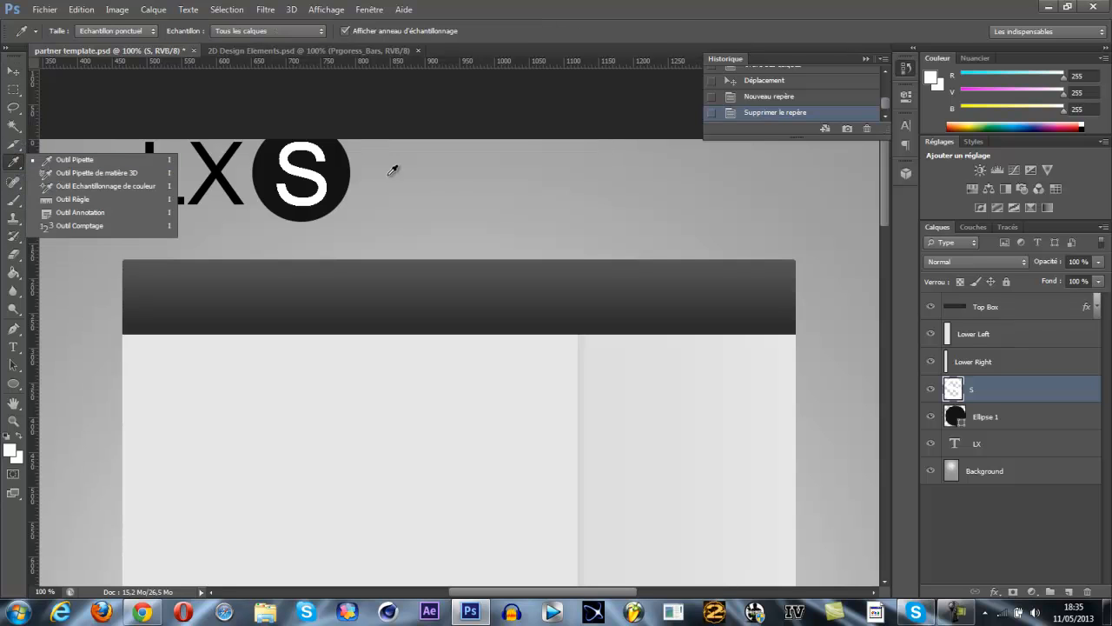
{"action": "left_click", "coordinate": [416, 146]}
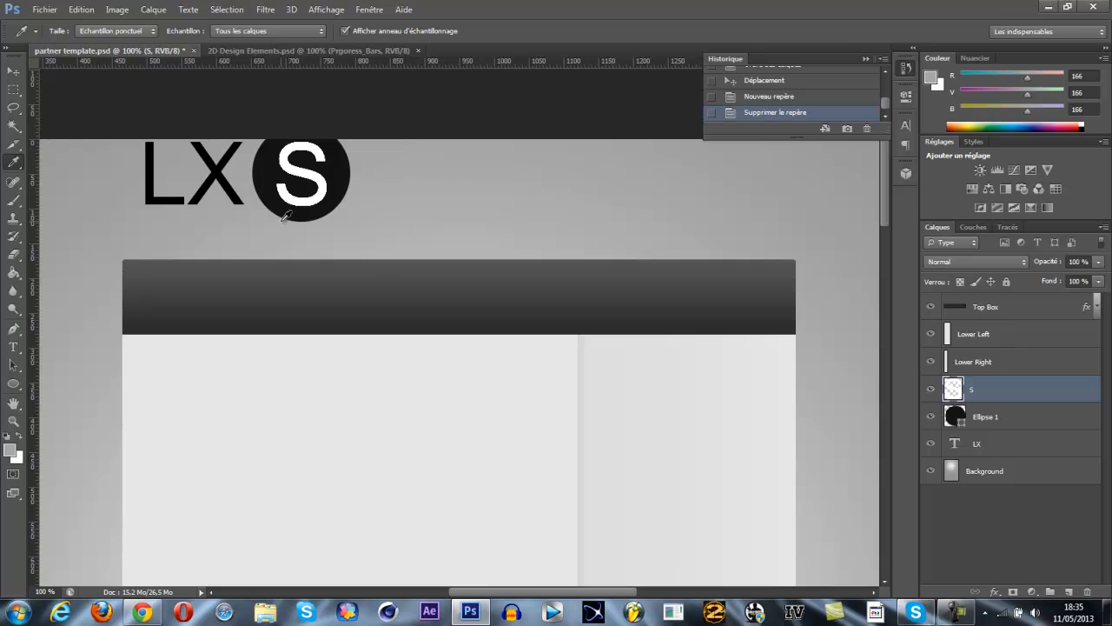
{"action": "left_click", "coordinate": [13, 272]}
{"action": "left_click", "coordinate": [287, 170]}
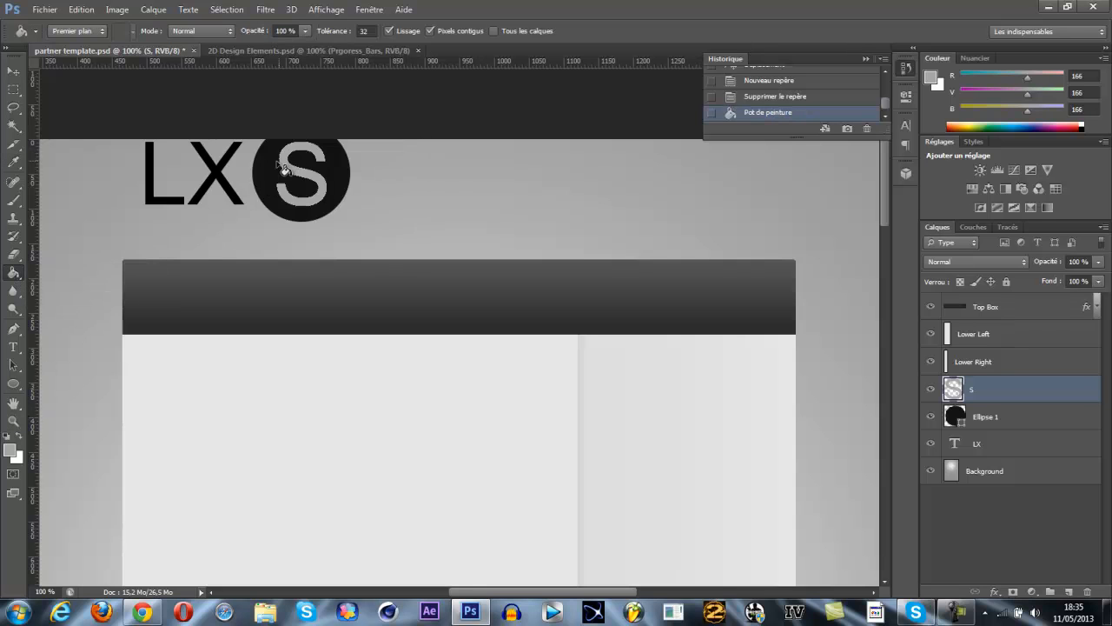
{"action": "key", "text": "v"}
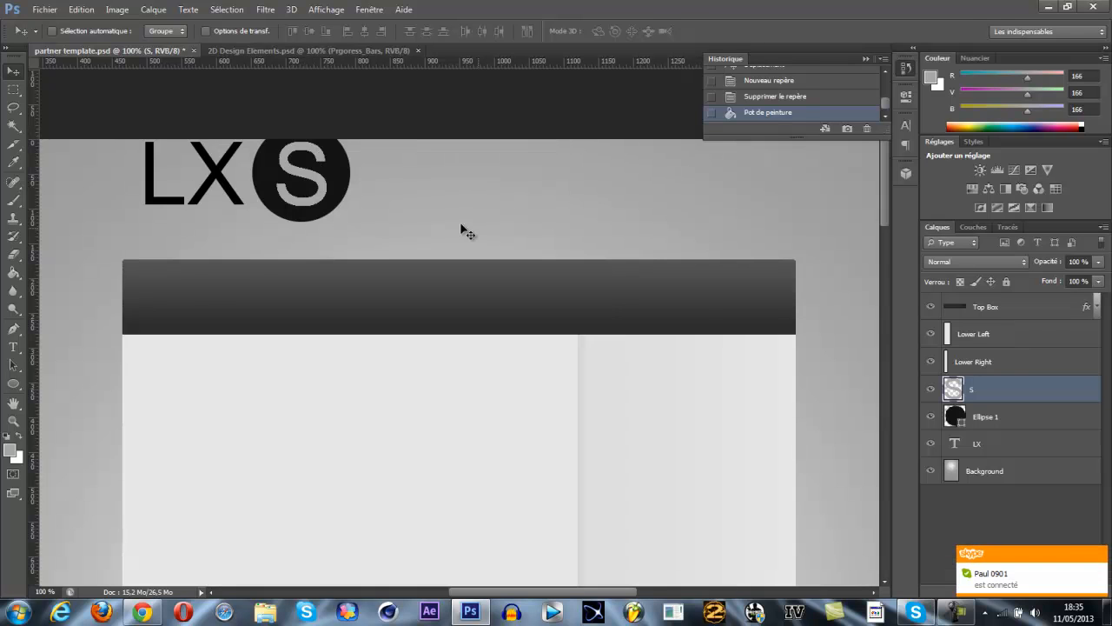
{"action": "left_click", "coordinate": [955, 616]}
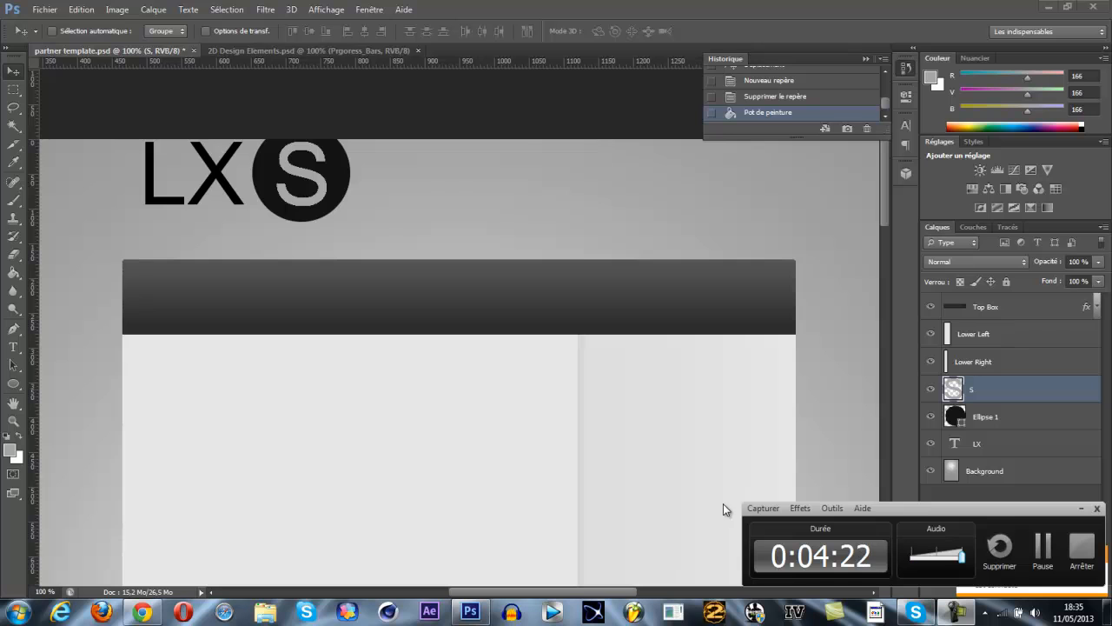
{"action": "left_click", "coordinate": [959, 613]}
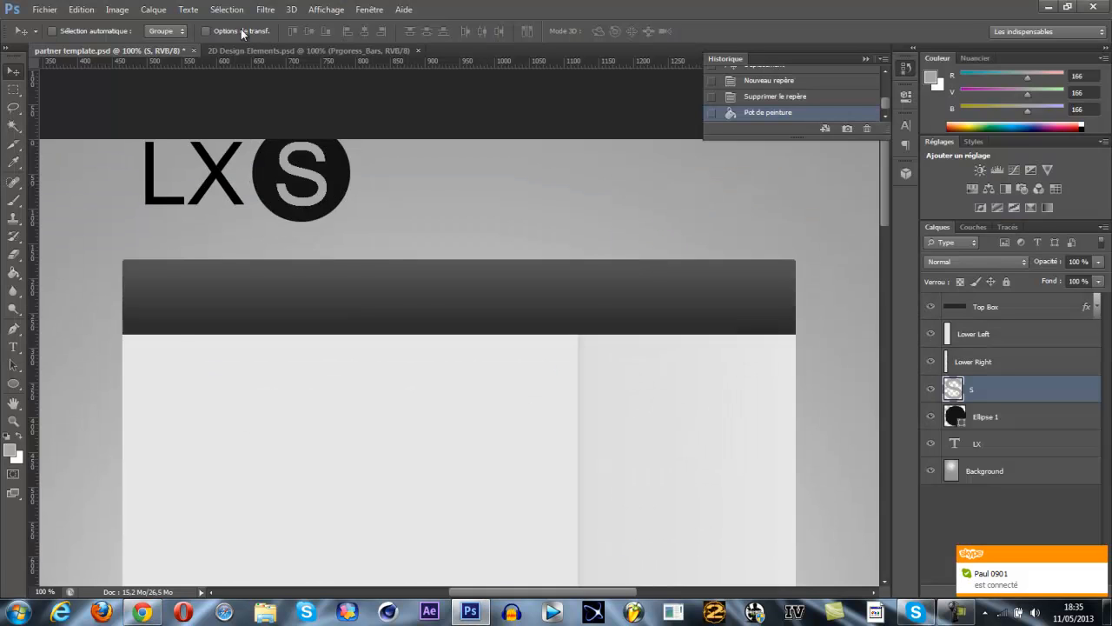
{"action": "left_click", "coordinate": [13, 347]}
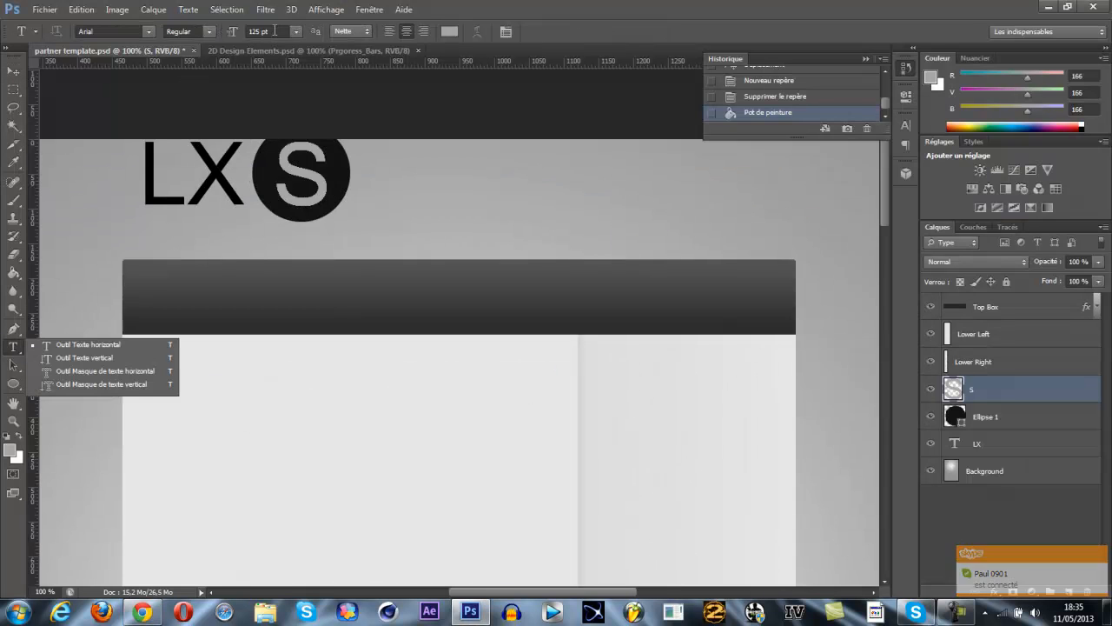
{"action": "left_click", "coordinate": [231, 198]}
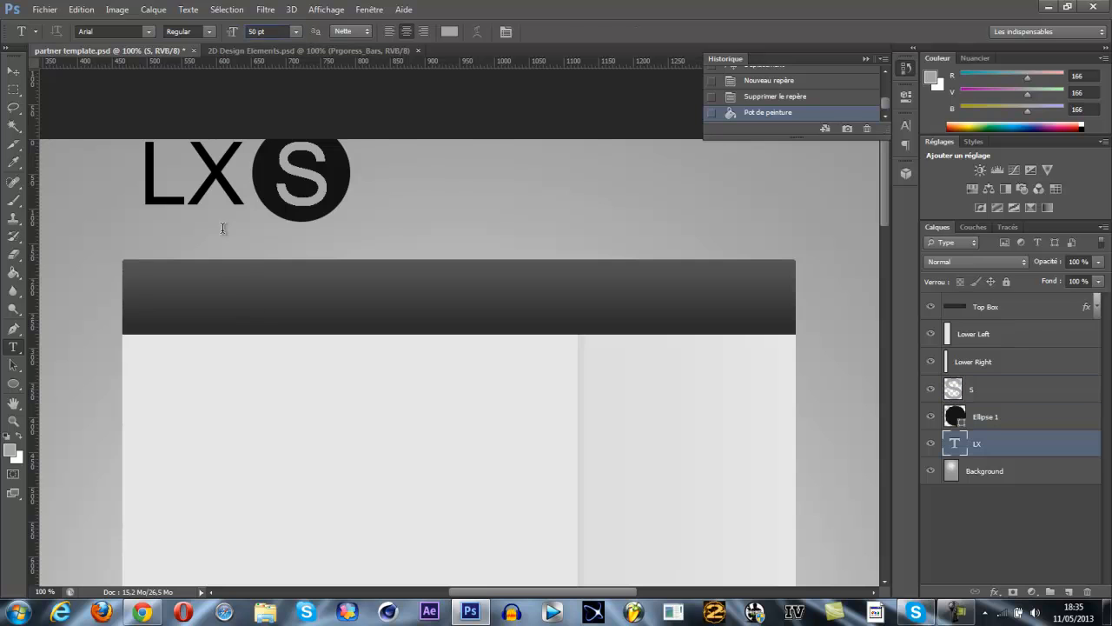
{"action": "left_click", "coordinate": [13, 73]}
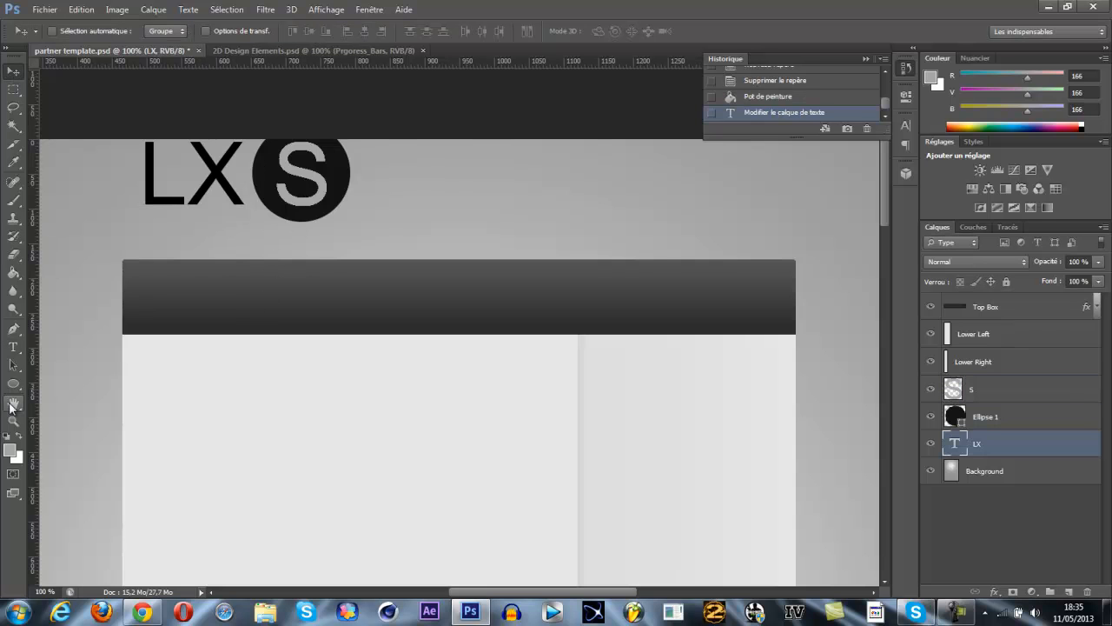
Step: Add the text LUCXS at 25 pt beneath the LX lettering, just above the dark top box
{"action": "left_click", "coordinate": [13, 347]}
{"action": "left_click", "coordinate": [216, 332]}
{"action": "left_click", "coordinate": [259, 31]}
{"action": "type", "text": "50"}
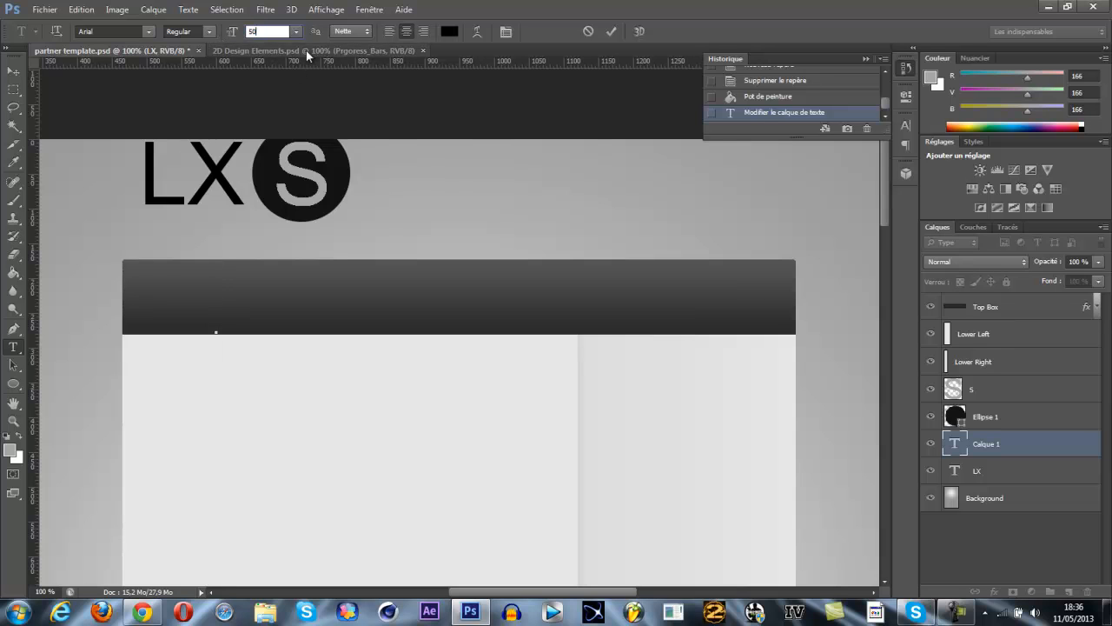
{"action": "key", "text": "Return"}
{"action": "left_click", "coordinate": [264, 31]}
{"action": "type", "text": "25"}
{"action": "key", "text": "Return"}
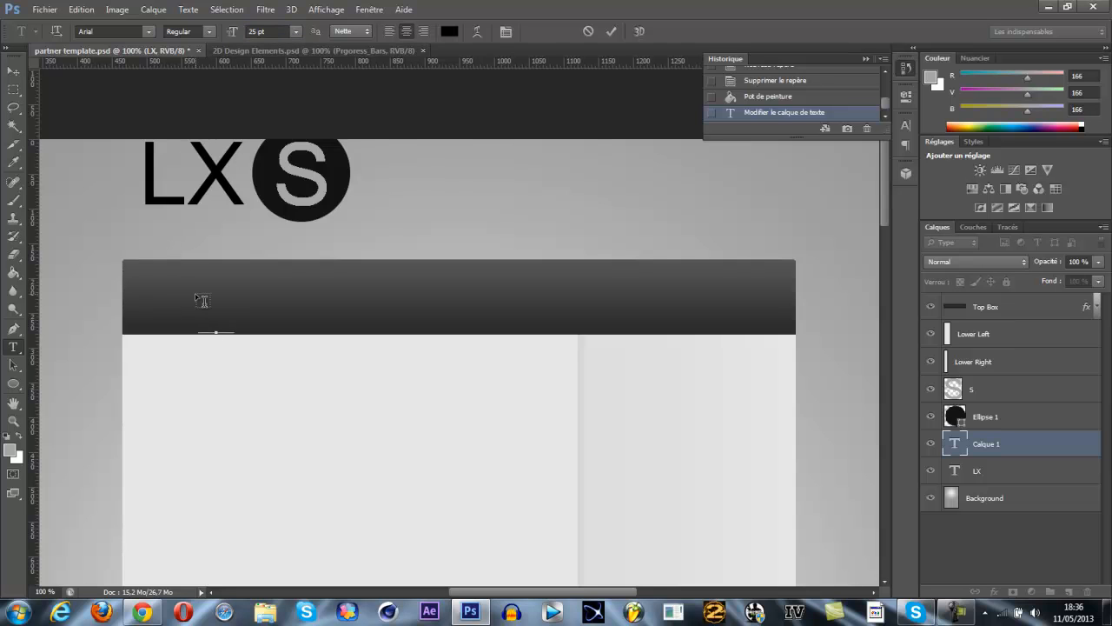
{"action": "left_click", "coordinate": [179, 252]}
{"action": "type", "text": "LUCXS"}
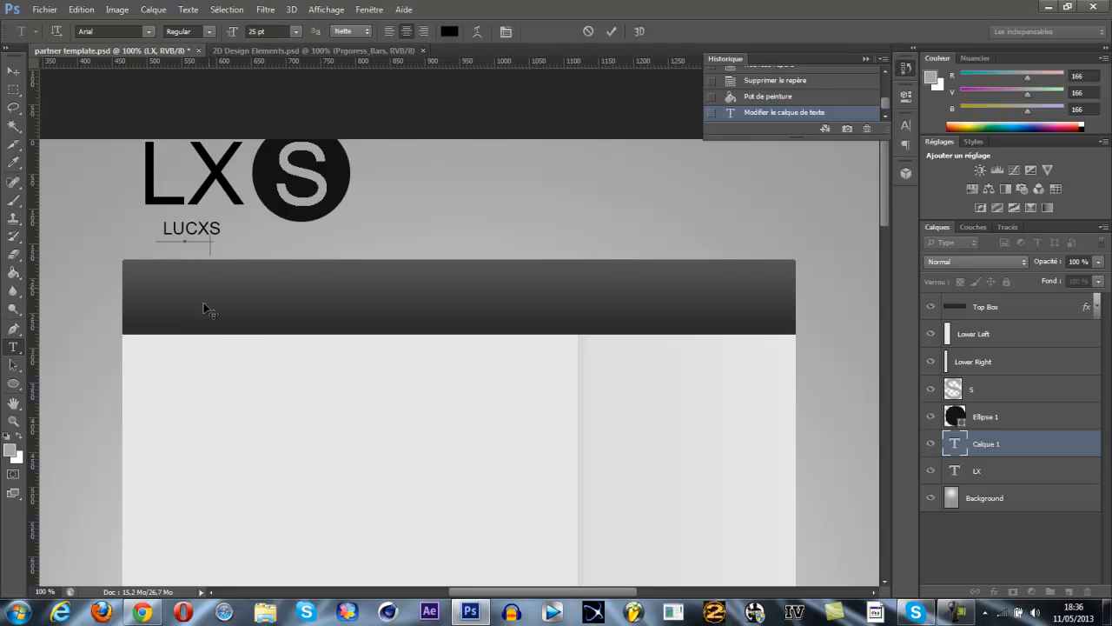
{"action": "left_click_drag", "start_coordinate": [219, 304], "coordinate": [231, 306]}
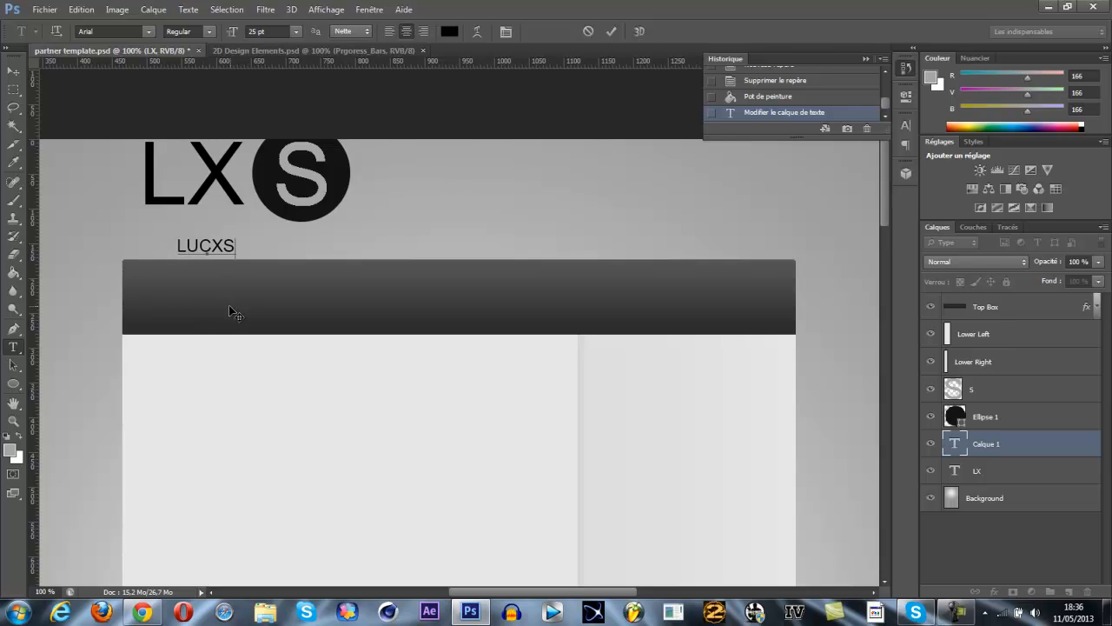
{"action": "left_click", "coordinate": [14, 66]}
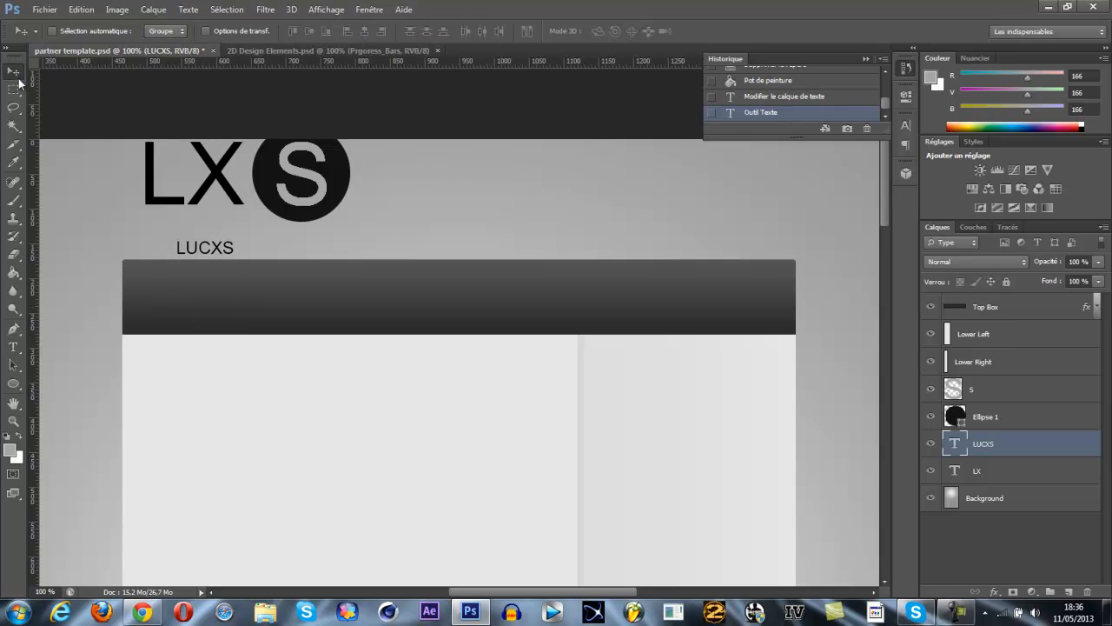
Step: Check the YouTube channel's header for reference and locate the Hover_Button group within Buttons in 2D Design Elements.psd
{"action": "left_click", "coordinate": [144, 612]}
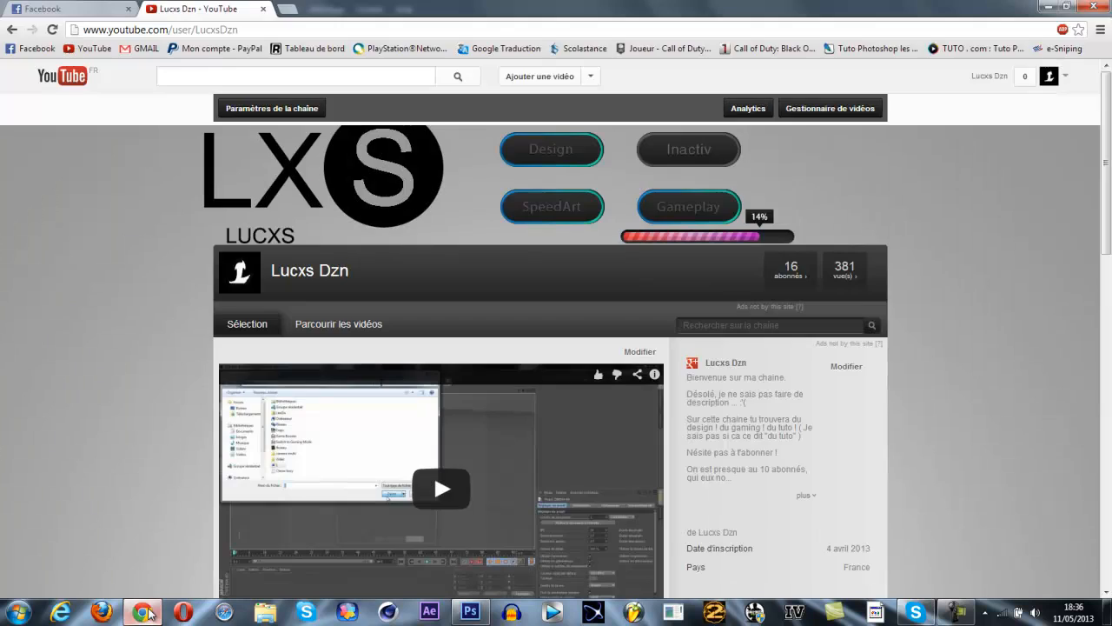
{"action": "left_click", "coordinate": [144, 613]}
{"action": "left_click", "coordinate": [331, 52]}
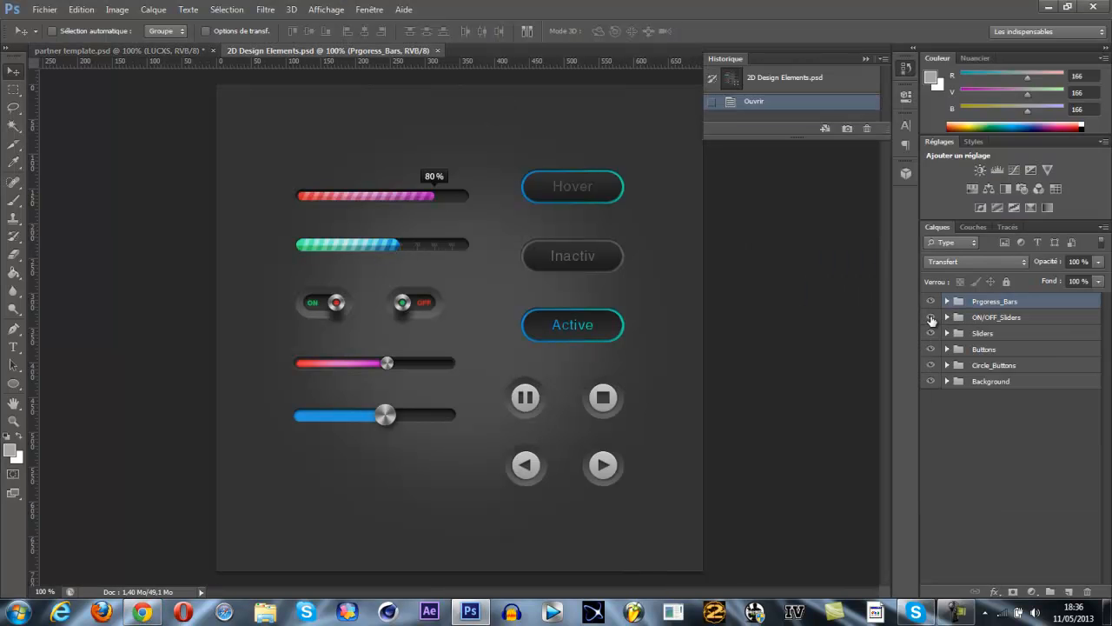
{"action": "left_click", "coordinate": [931, 349]}
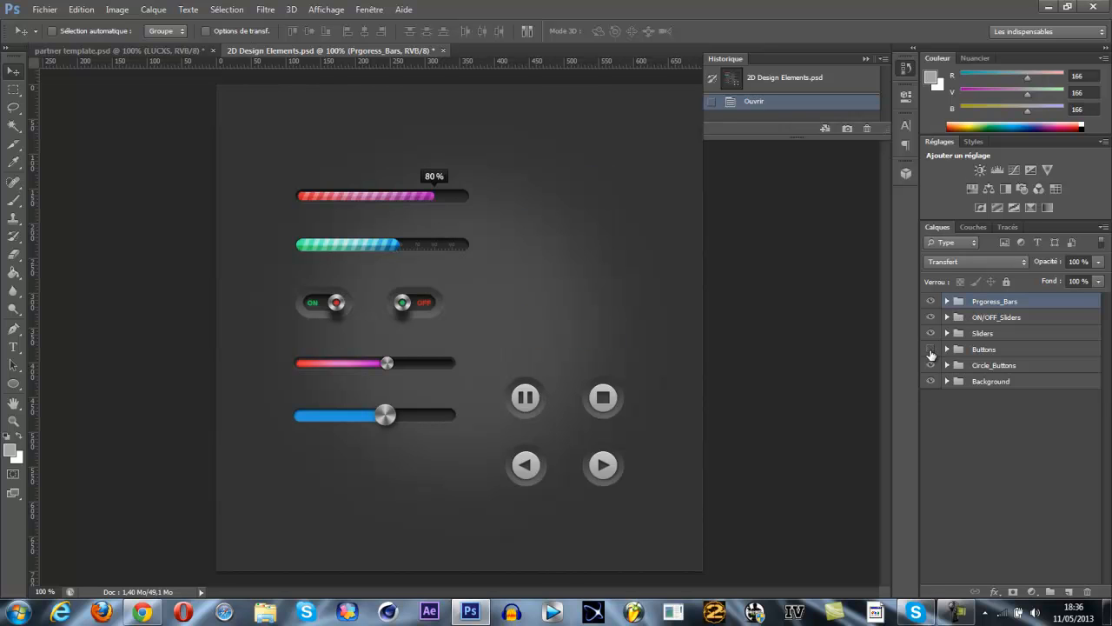
{"action": "left_click", "coordinate": [948, 349]}
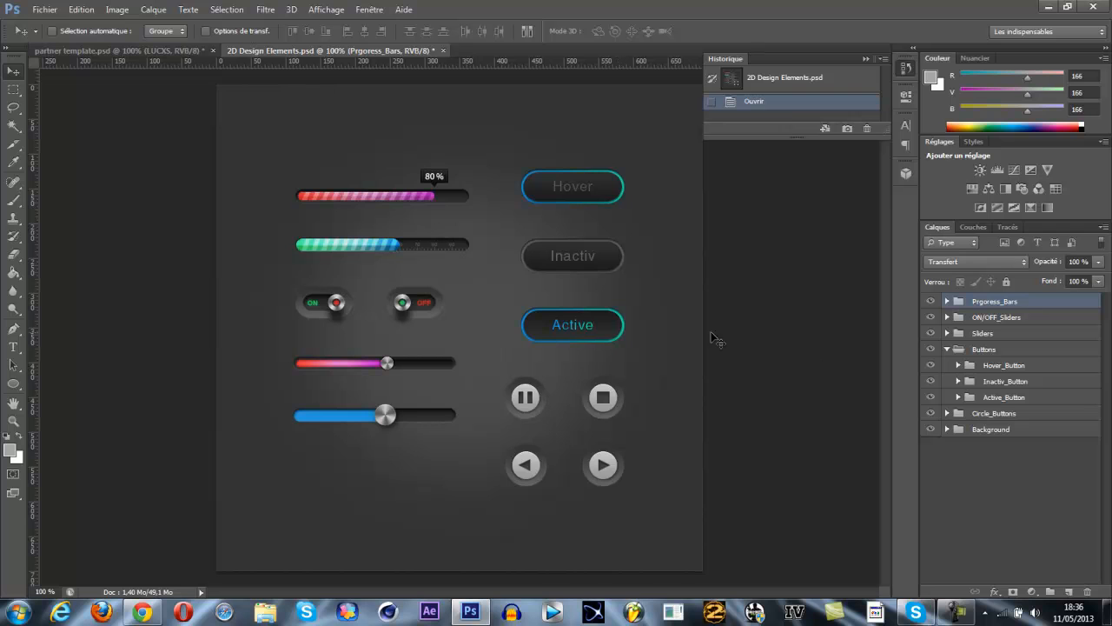
{"action": "left_click", "coordinate": [929, 365]}
{"action": "left_click", "coordinate": [929, 365]}
{"action": "left_click", "coordinate": [958, 365]}
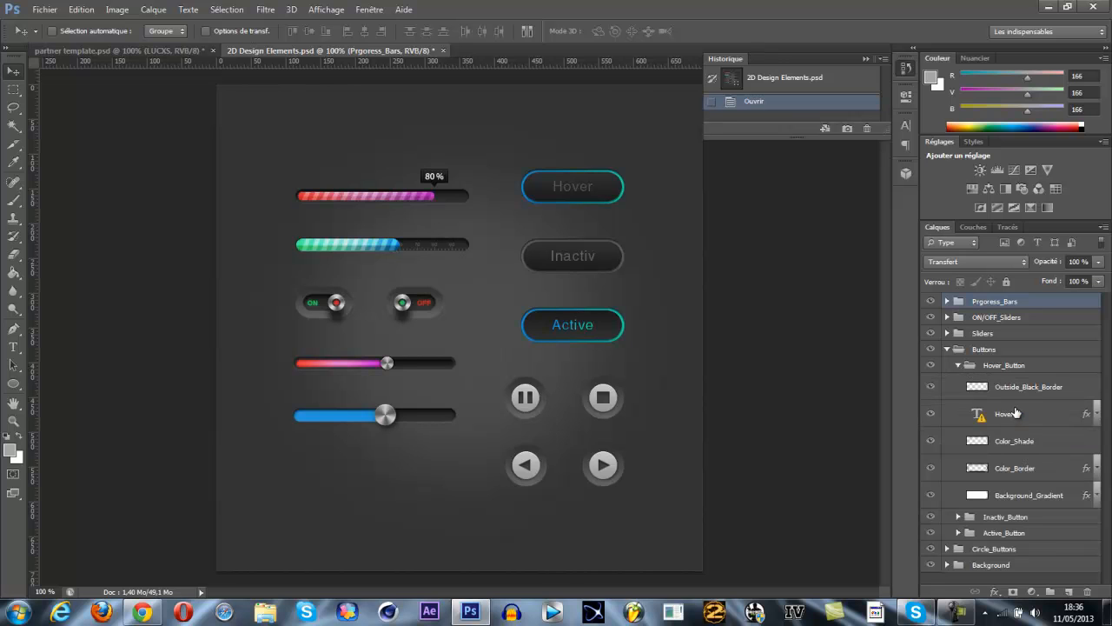
Step: Replace the Hover button's label with Design, accepting the substitution of its missing font
{"action": "left_click", "coordinate": [1013, 411]}
{"action": "left_click", "coordinate": [13, 346]}
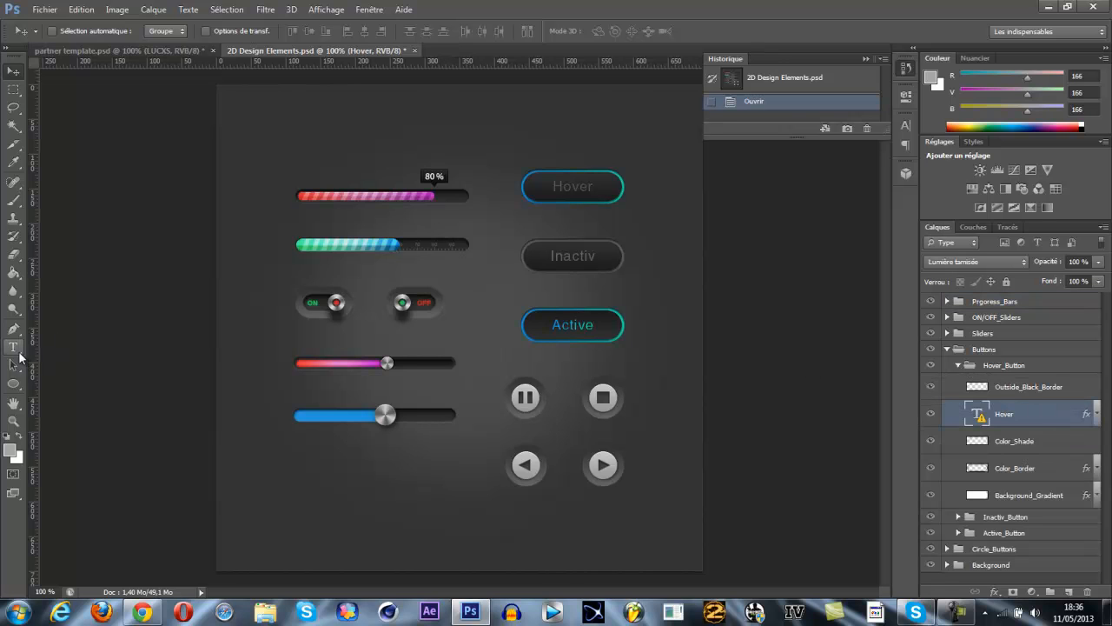
{"action": "left_click", "coordinate": [573, 194]}
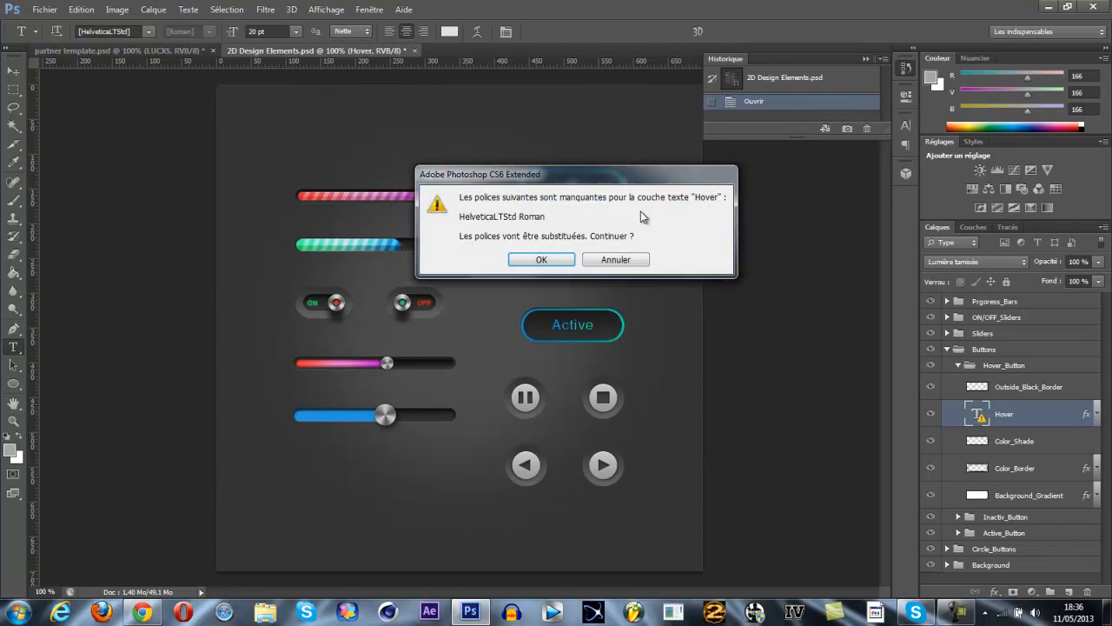
{"action": "left_click", "coordinate": [547, 259]}
{"action": "left_click_drag", "start_coordinate": [588, 189], "coordinate": [543, 187]}
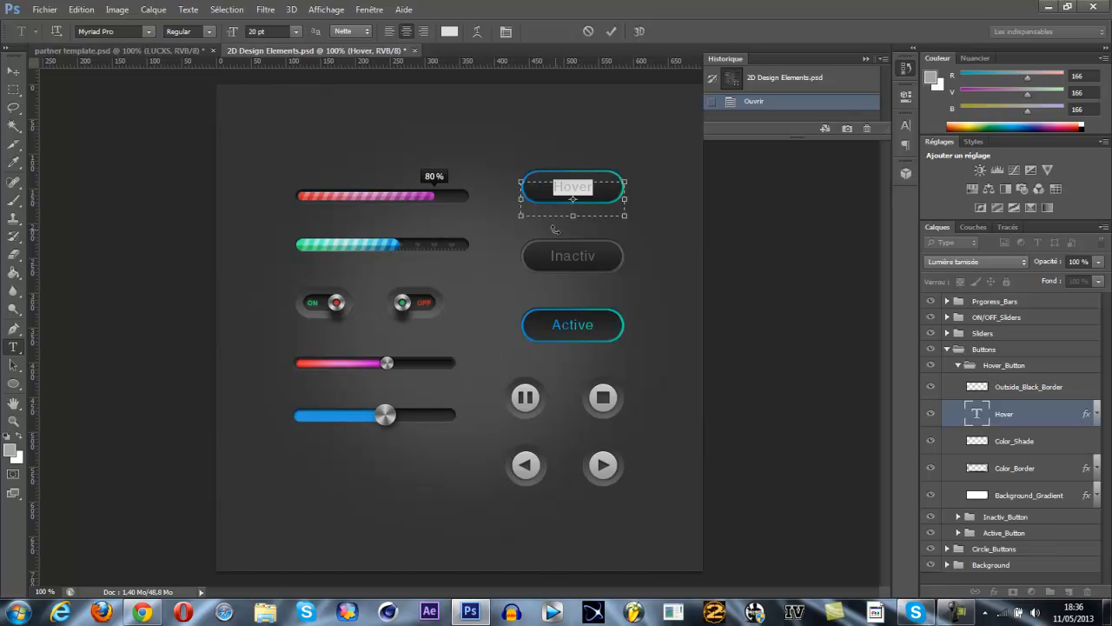
{"action": "type", "text": "Design"}
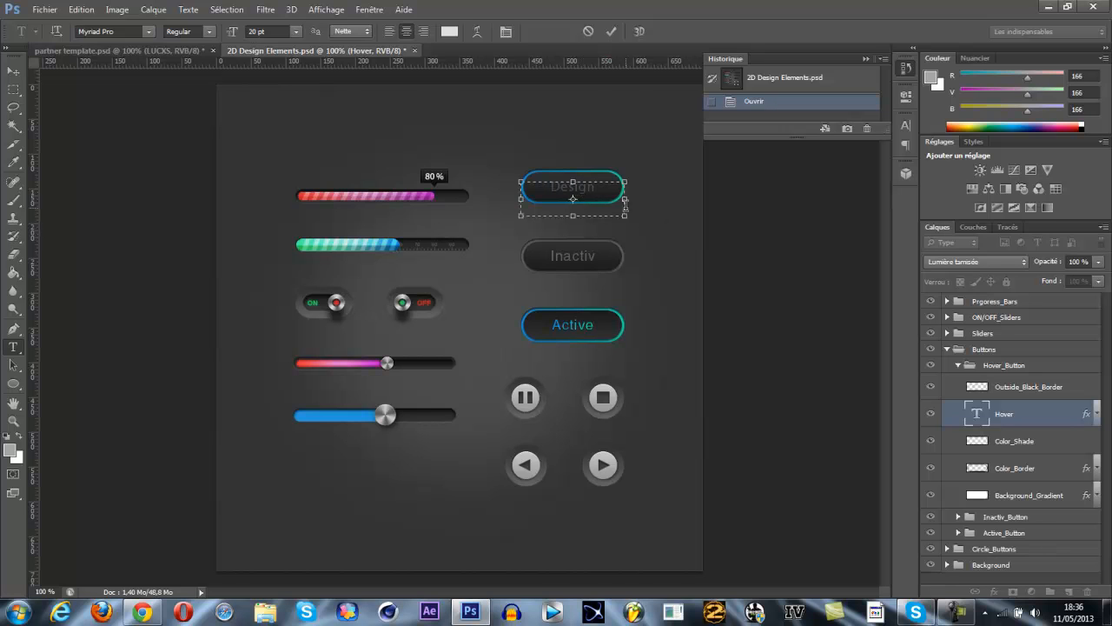
{"action": "left_click", "coordinate": [13, 70]}
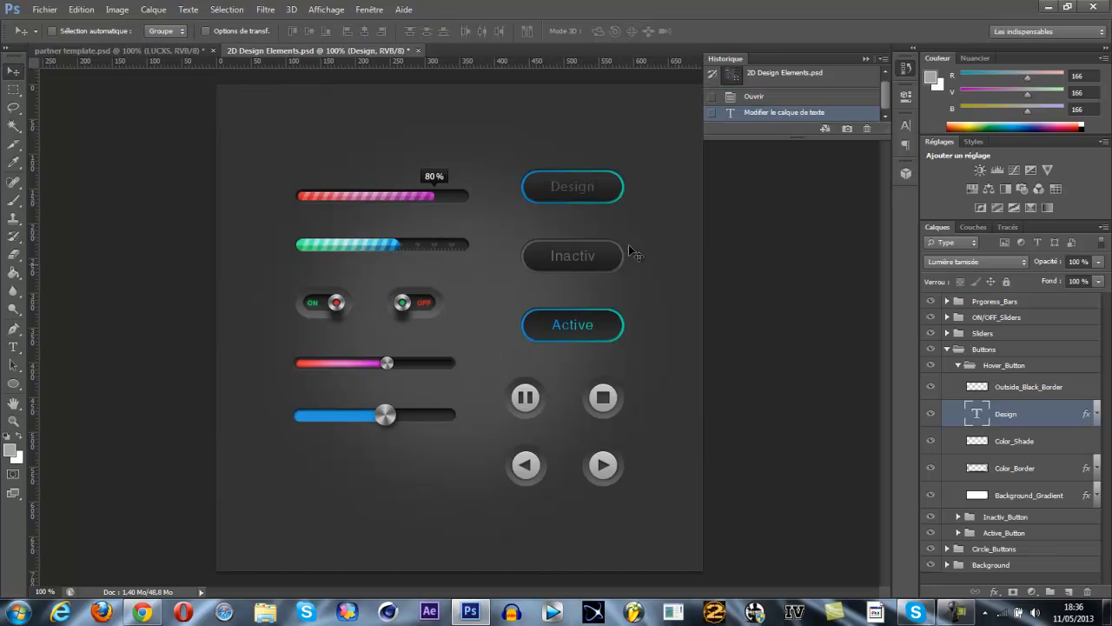
Step: Duplicate the Hover_Button group with the Design label into partner template.psd
{"action": "left_click", "coordinate": [956, 365]}
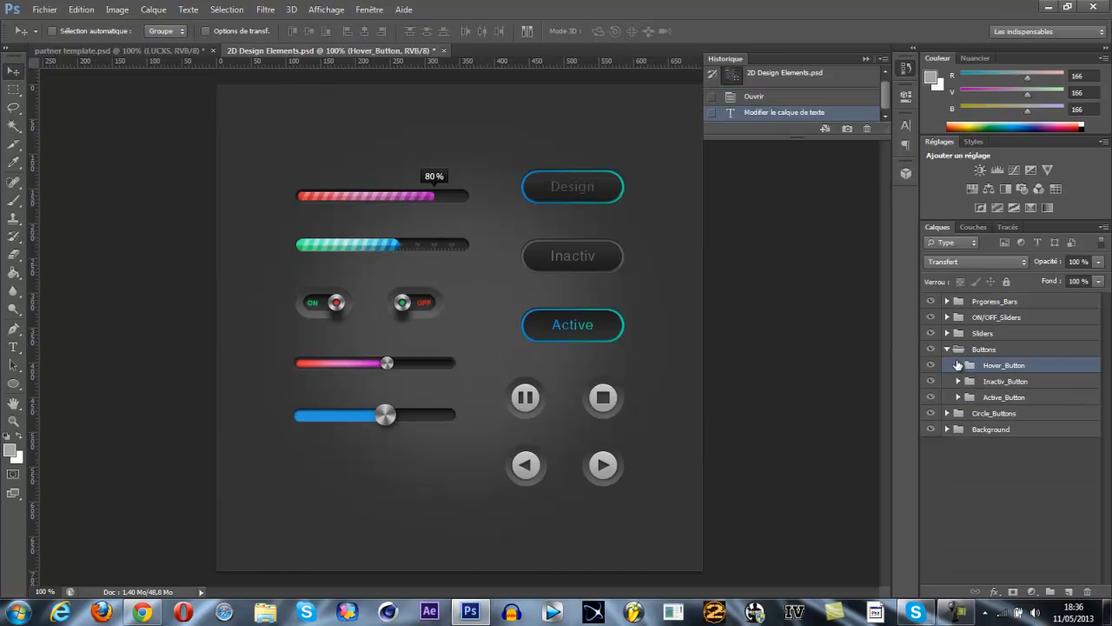
{"action": "right_click", "coordinate": [987, 366]}
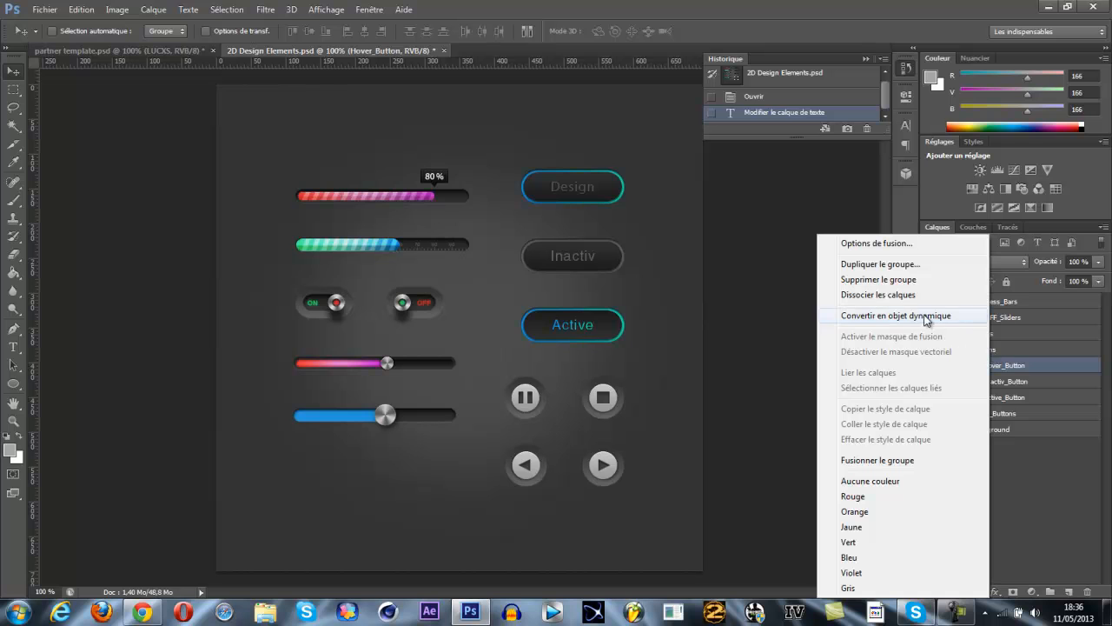
{"action": "left_click", "coordinate": [871, 265]}
{"action": "left_click", "coordinate": [532, 239]}
{"action": "left_click", "coordinate": [500, 252]}
{"action": "left_click", "coordinate": [677, 187]}
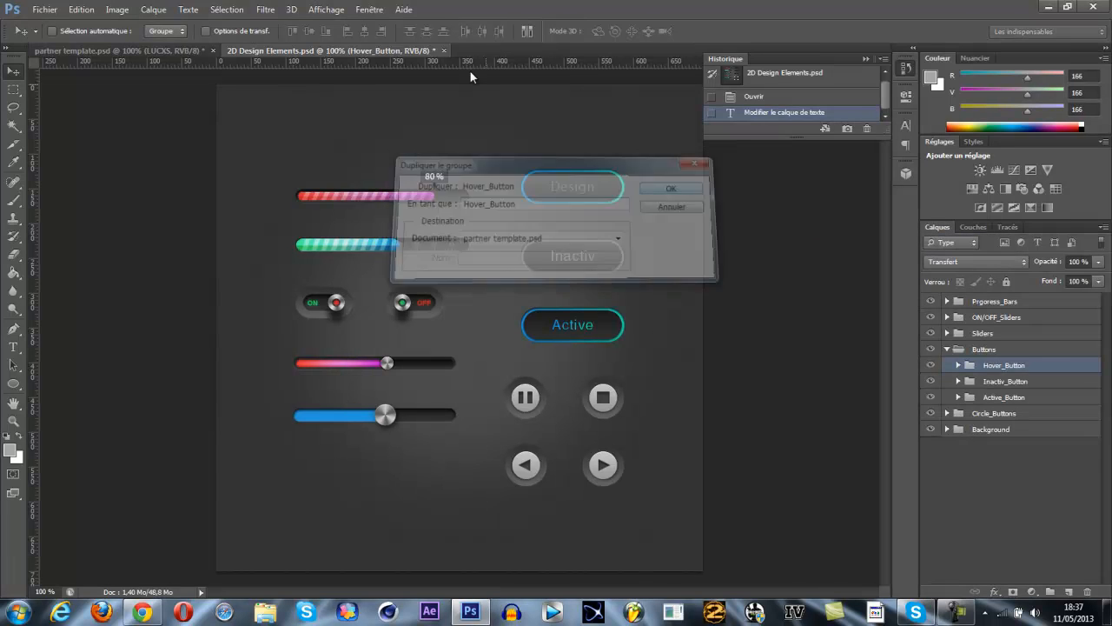
Step: In partner template.psd, move the Design button beside the logo and add a vertical guide along its left edge
{"action": "left_click", "coordinate": [165, 54]}
{"action": "left_click_drag", "start_coordinate": [269, 250], "coordinate": [572, 184]}
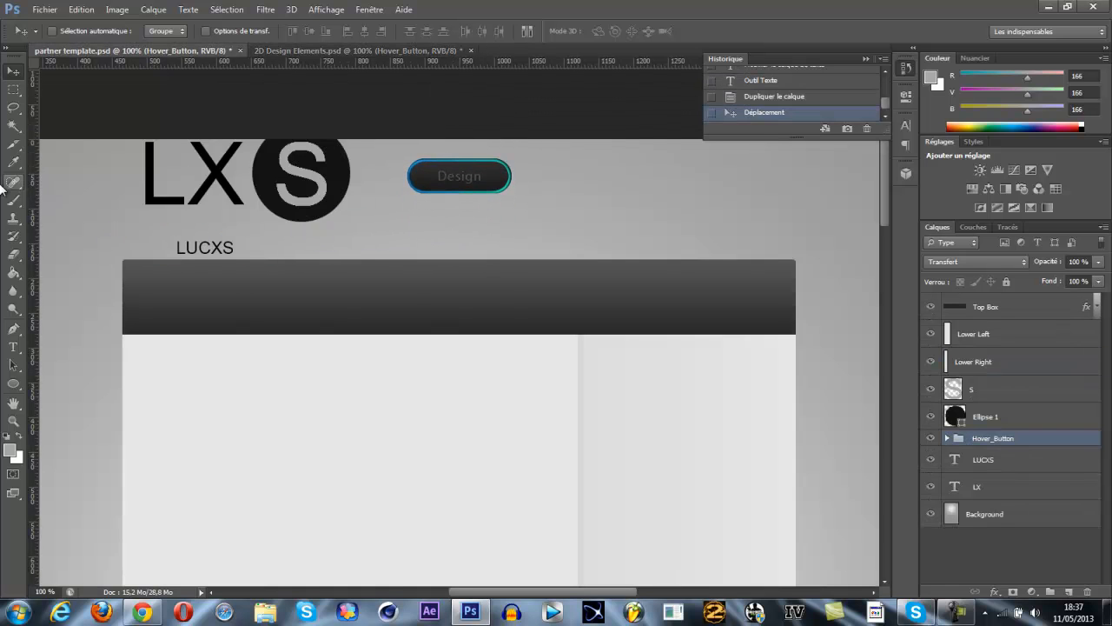
{"action": "left_click_drag", "start_coordinate": [32, 188], "coordinate": [406, 212]}
Step: In 2D Design Elements.psd, change the Design button's label to SpeedArt
{"action": "left_click", "coordinate": [304, 50]}
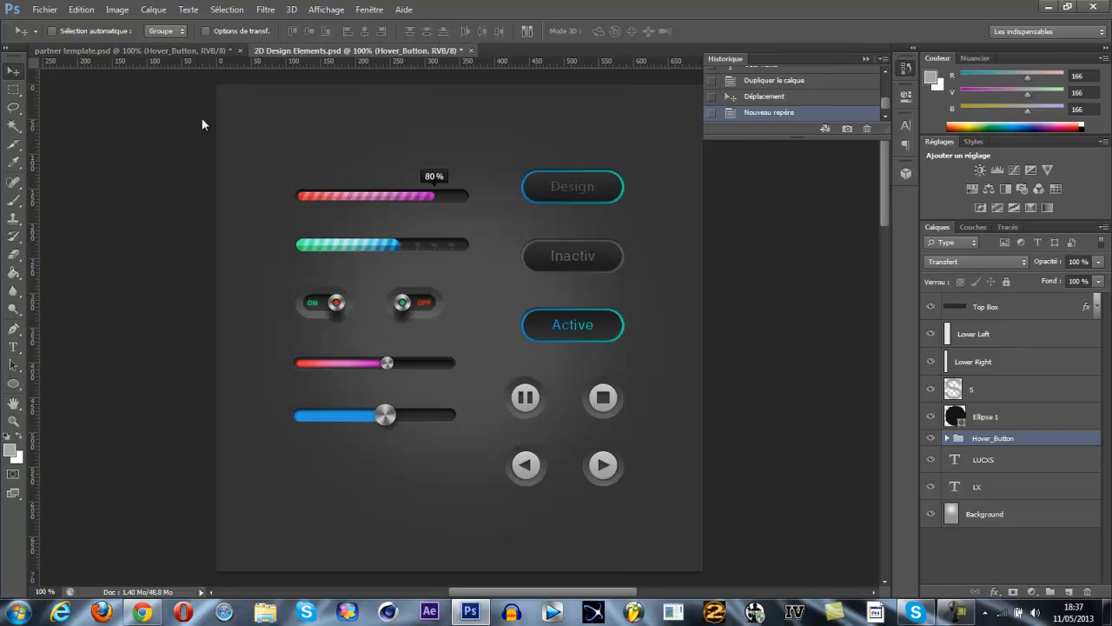
{"action": "left_click", "coordinate": [17, 345]}
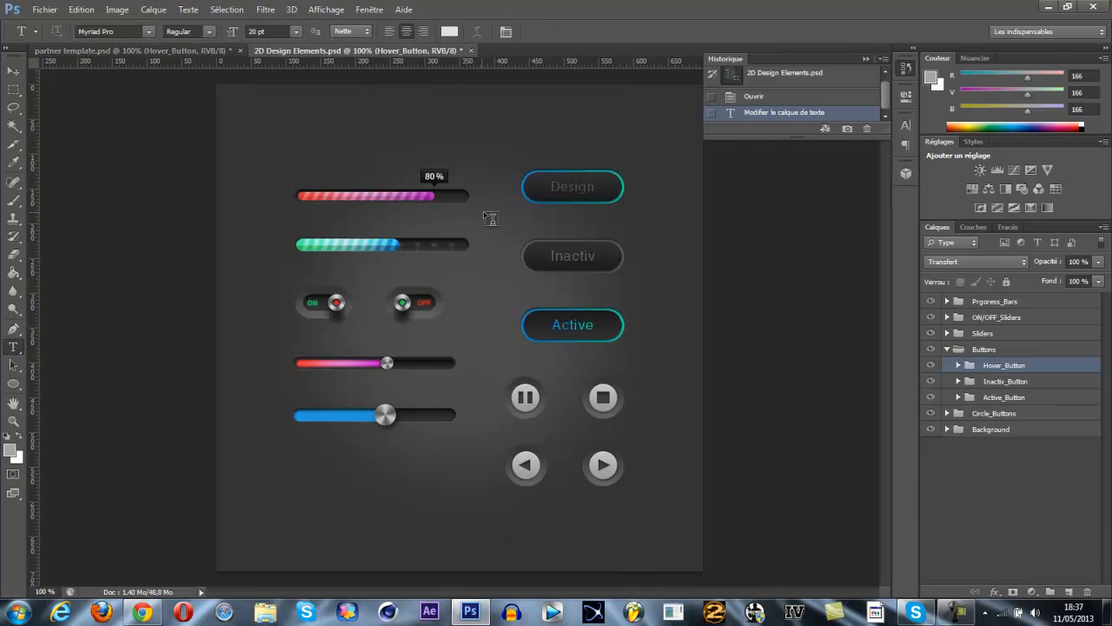
{"action": "left_click", "coordinate": [559, 188]}
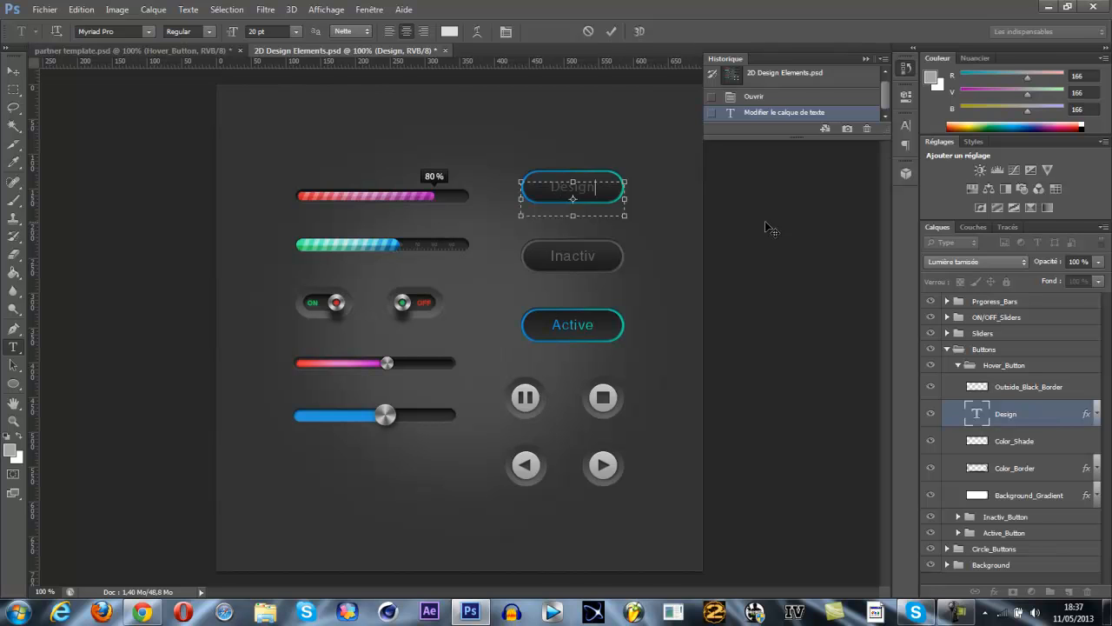
{"action": "key", "text": "BackSpace"}
{"action": "key", "text": "BackSpace"}
{"action": "key", "text": "BackSpace"}
{"action": "key", "text": "BackSpace"}
{"action": "type", "text": "SpeedArt"}
{"action": "left_click", "coordinate": [13, 70]}
Step: Duplicate the Hover_Button group with the SpeedArt label into partner template.psd
{"action": "left_click", "coordinate": [944, 366]}
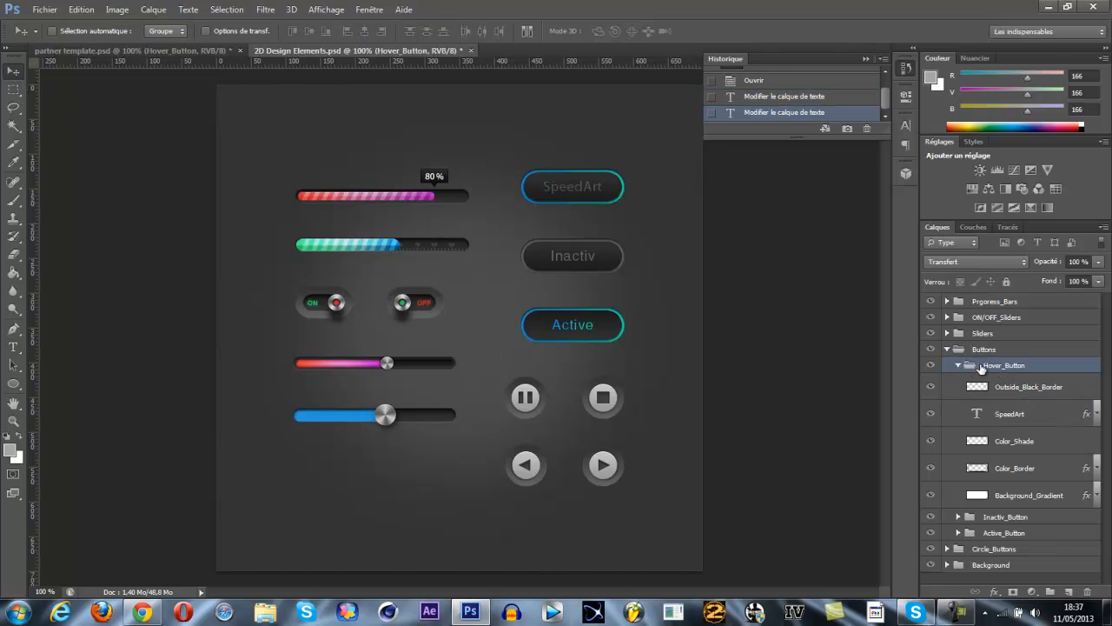
{"action": "right_click", "coordinate": [990, 369]}
{"action": "left_click", "coordinate": [866, 32]}
{"action": "left_click", "coordinate": [610, 238]}
{"action": "left_click", "coordinate": [563, 250]}
{"action": "left_click", "coordinate": [679, 187]}
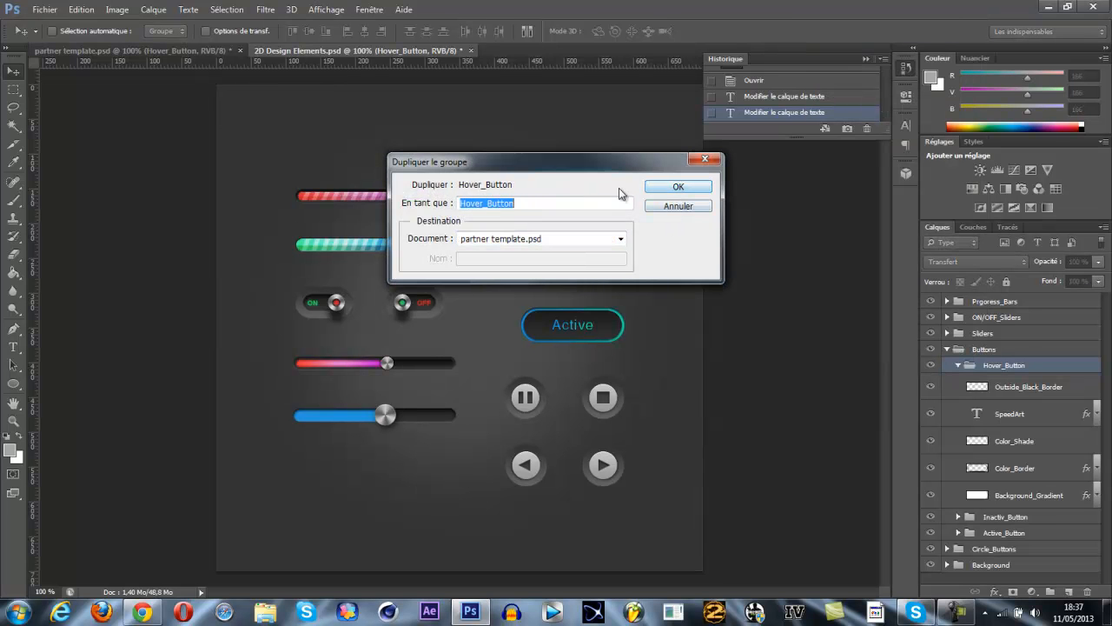
Step: In partner template.psd, align the SpeedArt button beneath the Design button and add a horizontal guide along its top edge
{"action": "left_click", "coordinate": [188, 51]}
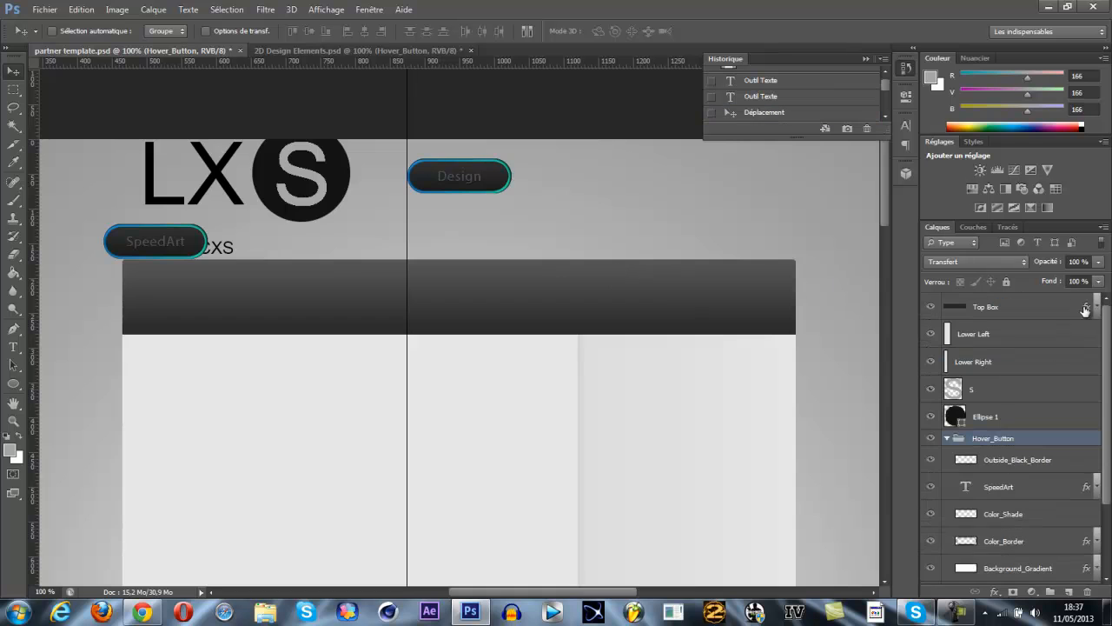
{"action": "left_click", "coordinate": [948, 440]}
{"action": "left_click_drag", "start_coordinate": [161, 245], "coordinate": [465, 237]}
{"action": "left_click_drag", "start_coordinate": [434, 60], "coordinate": [437, 212]}
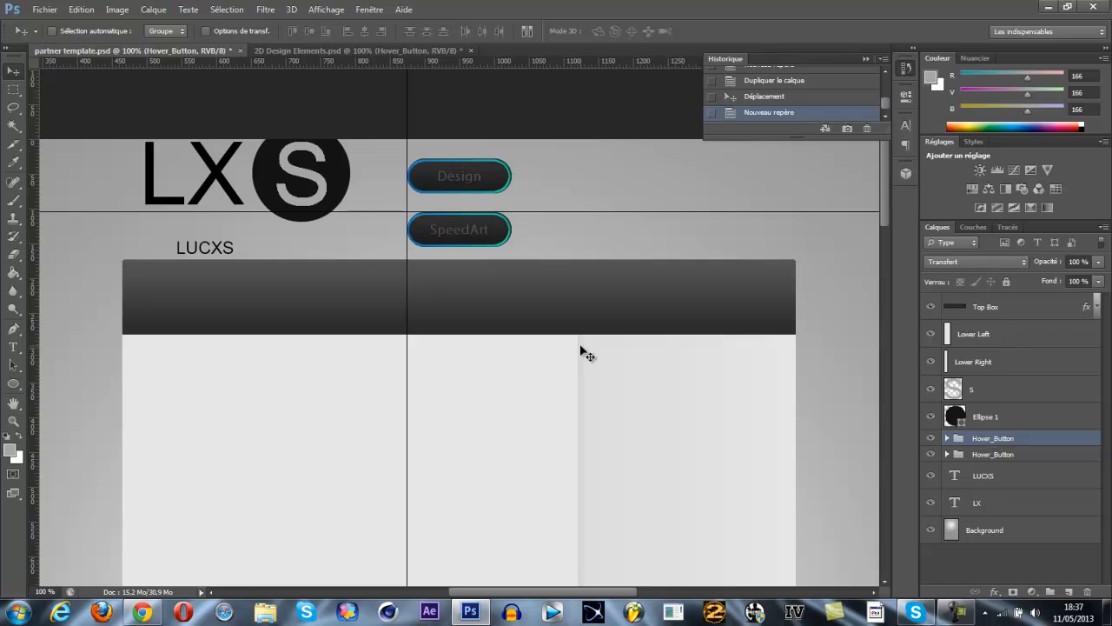
Step: Duplicate the SpeedArt button within the template, place the copy to its right, and move the vertical guide to the copy's left edge
{"action": "right_click", "coordinate": [979, 439]}
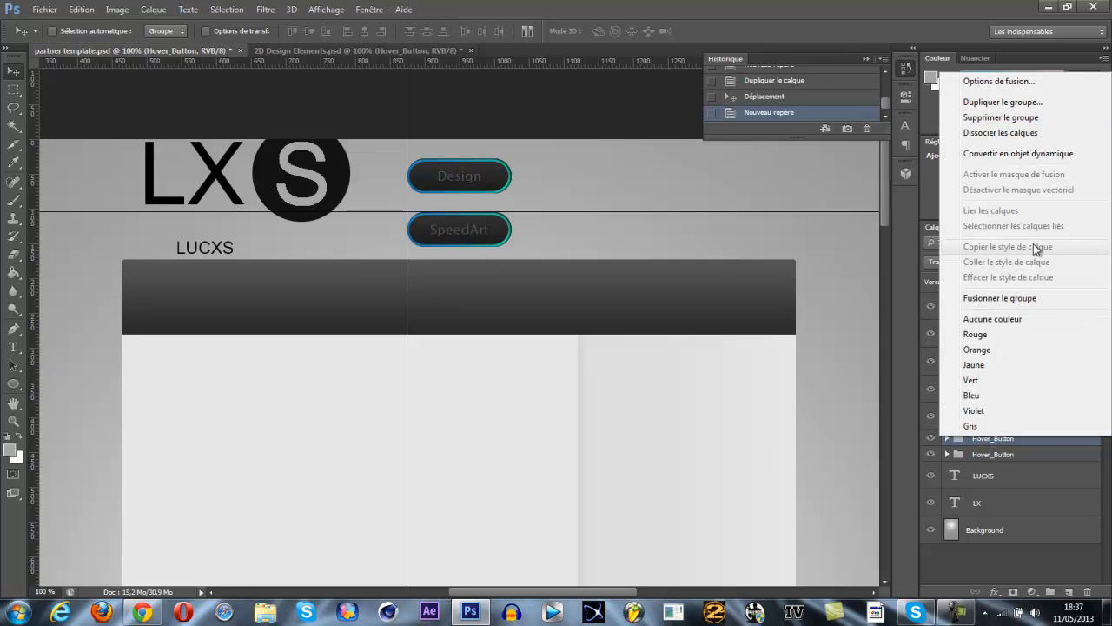
{"action": "left_click", "coordinate": [986, 102]}
{"action": "left_click", "coordinate": [532, 239]}
{"action": "left_click", "coordinate": [522, 250]}
{"action": "left_click", "coordinate": [678, 186]}
{"action": "left_click_drag", "start_coordinate": [509, 241], "coordinate": [622, 241]}
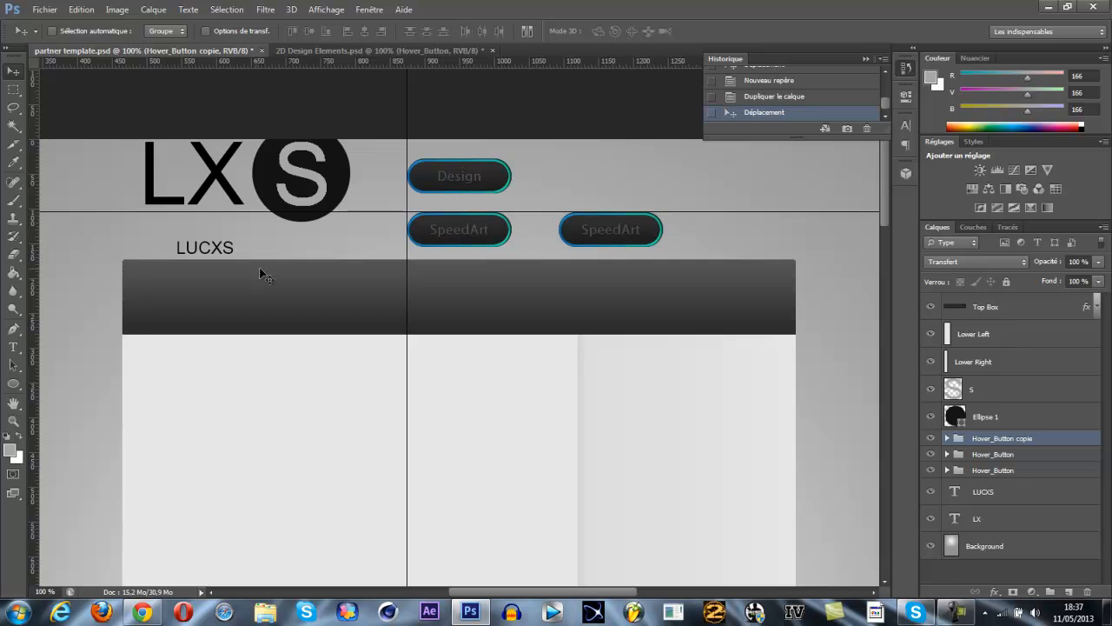
{"action": "left_click_drag", "start_coordinate": [409, 254], "coordinate": [557, 252]}
Step: Change the label of the copied SpeedArt button to Gameplay
{"action": "left_click", "coordinate": [14, 346]}
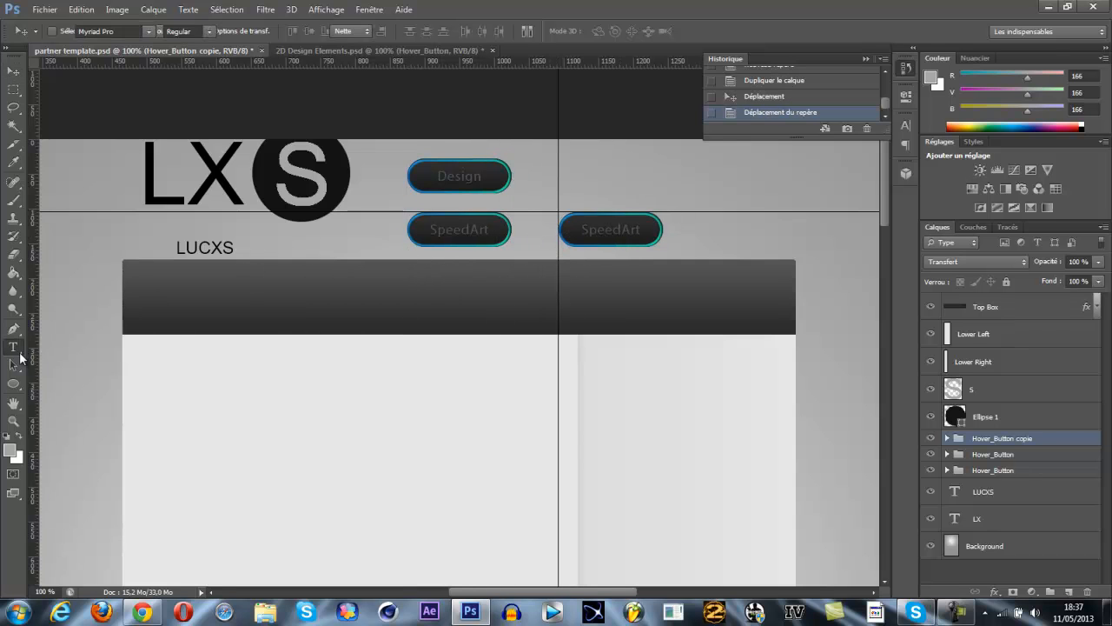
{"action": "left_click", "coordinate": [612, 229]}
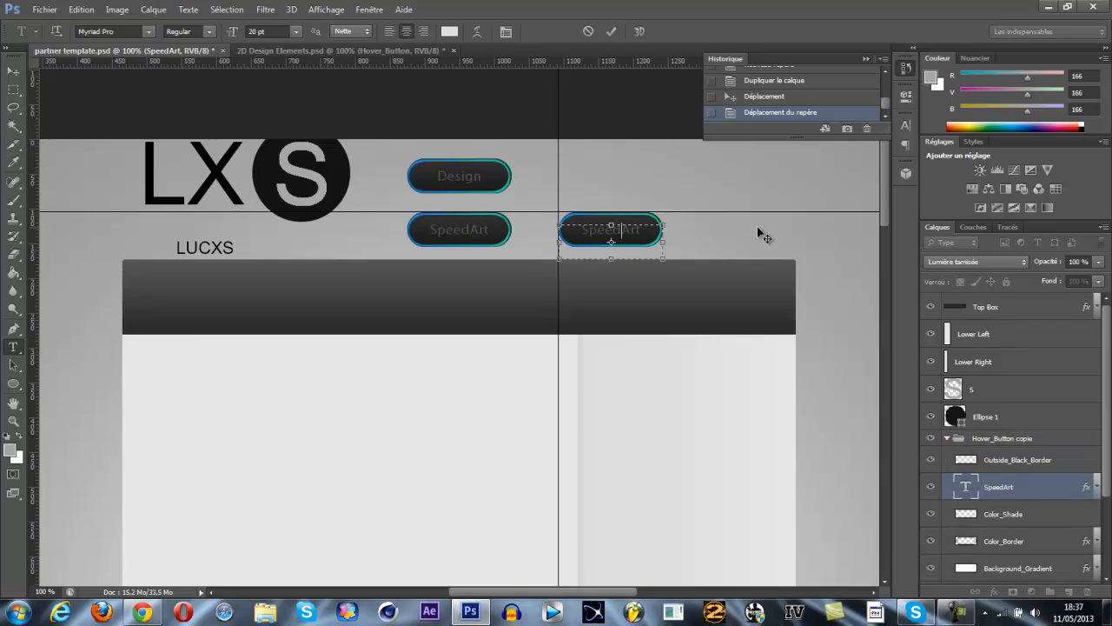
{"action": "key", "text": "ctrl+a"}
{"action": "key", "text": "BackSpace"}
{"action": "type", "text": "C"}
{"action": "type", "text": "ameplay"}
{"action": "left_click", "coordinate": [12, 72]}
Step: Duplicate the Inactiv_Button group from 2D Design Elements.psd into partner template.psd
{"action": "left_click", "coordinate": [407, 50]}
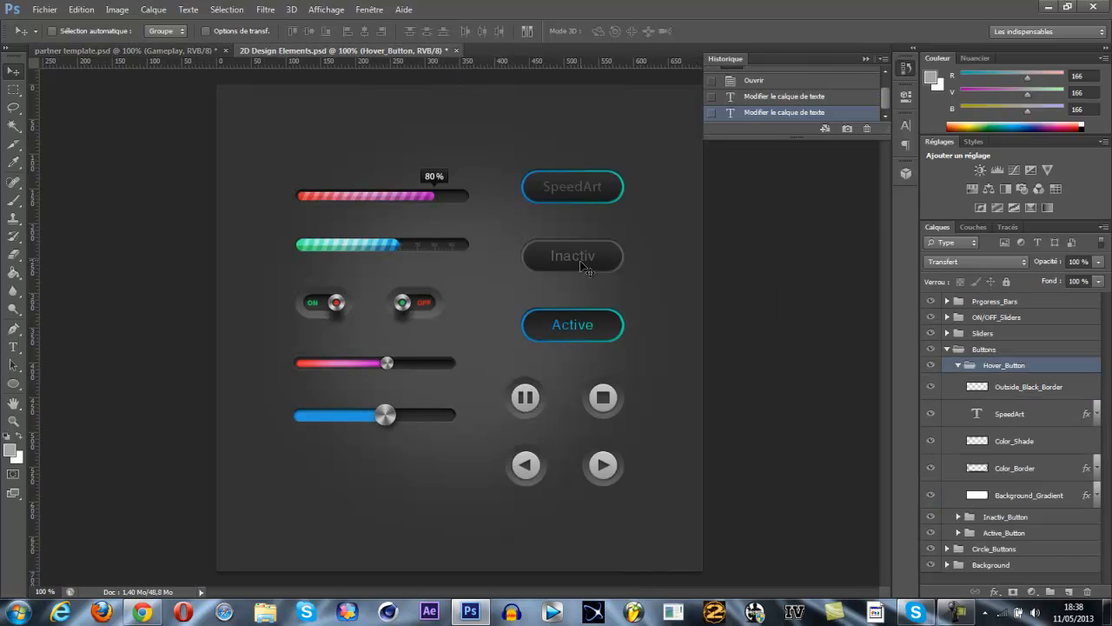
{"action": "left_click", "coordinate": [958, 365]}
{"action": "left_click", "coordinate": [1004, 381]}
{"action": "right_click", "coordinate": [1003, 381]}
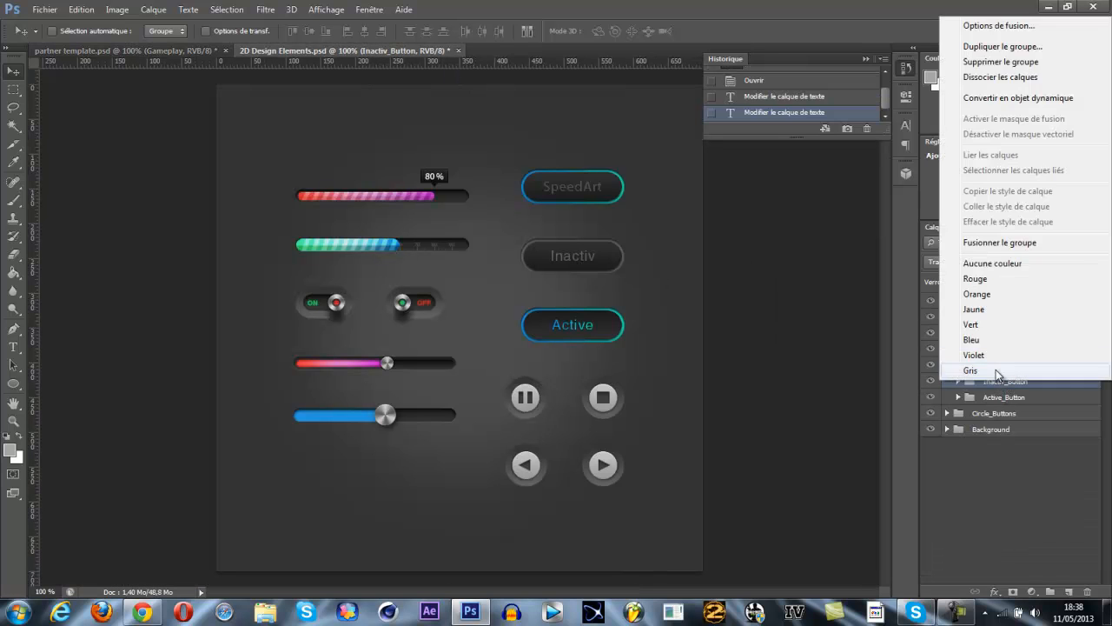
{"action": "left_click", "coordinate": [1002, 46]}
{"action": "left_click", "coordinate": [567, 246]}
{"action": "left_click", "coordinate": [546, 261]}
{"action": "left_click", "coordinate": [678, 186]}
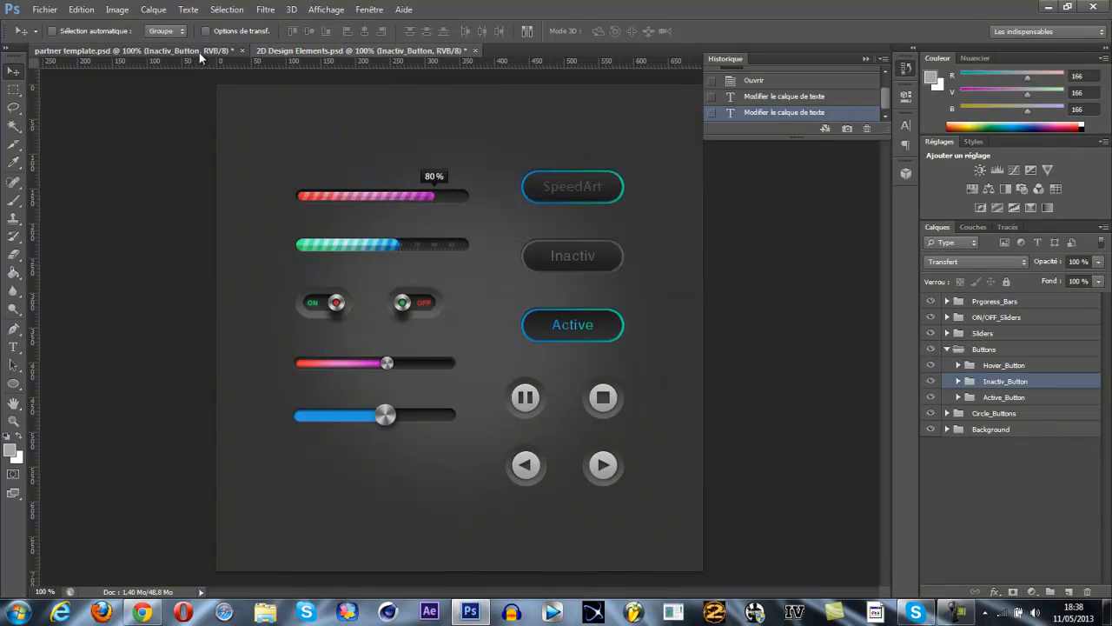
Step: Place the Inactiv button above Gameplay, level with Design, and move the horizontal guide to the upper row's bottom edge
{"action": "left_click", "coordinate": [199, 52]}
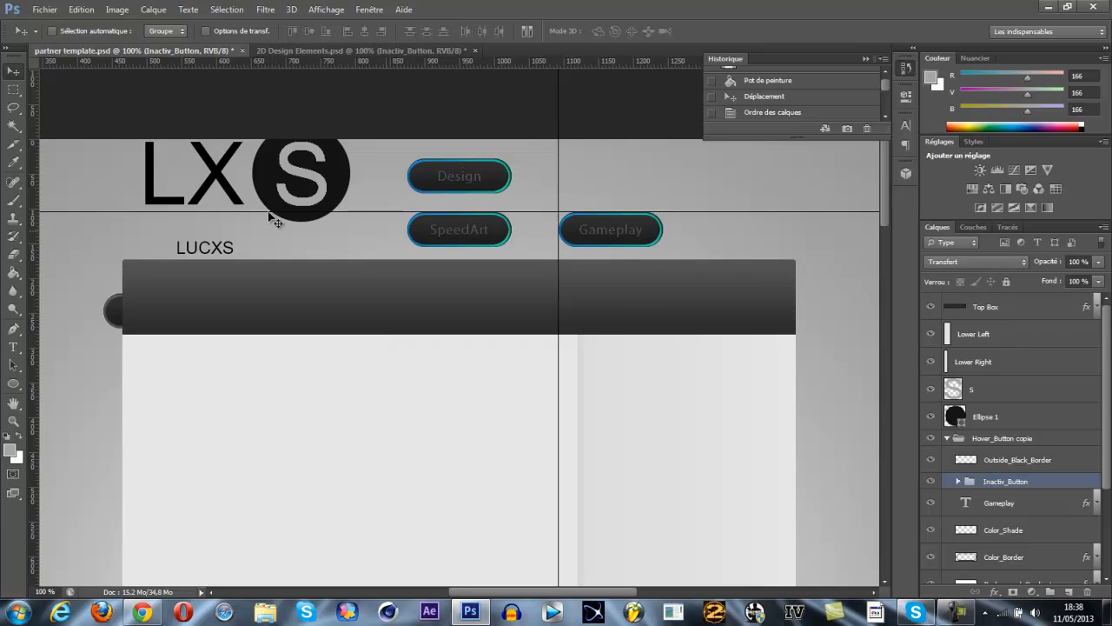
{"action": "left_click_drag", "start_coordinate": [111, 300], "coordinate": [594, 157]}
{"action": "left_click_drag", "start_coordinate": [511, 211], "coordinate": [565, 192]}
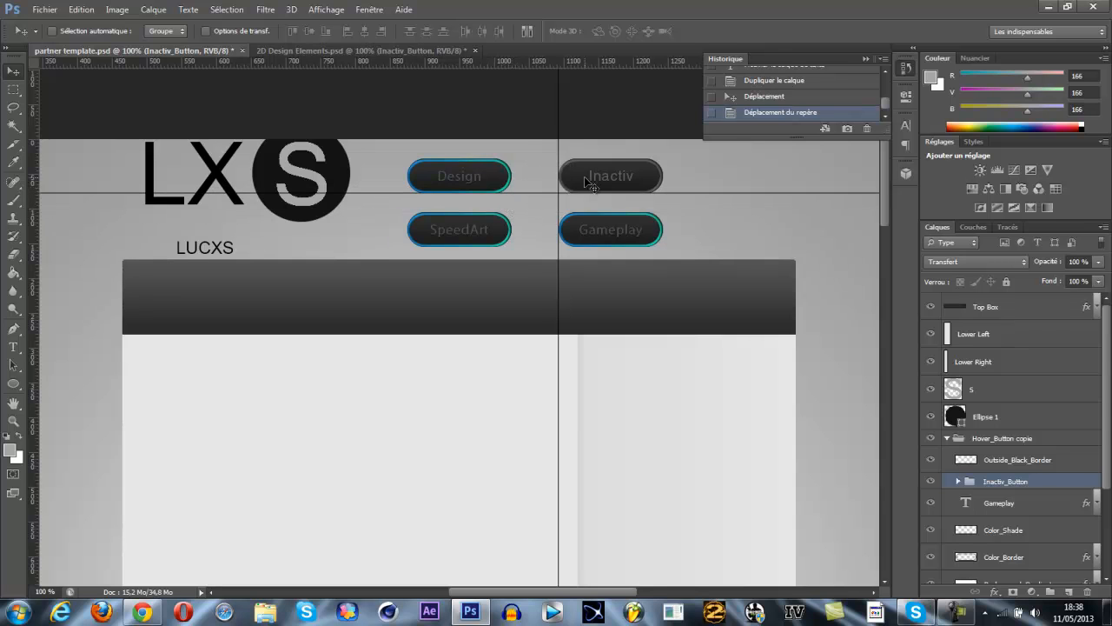
Step: Replace the two guides with a slightly higher horizontal guide and raise the Inactiv button so its bottom edge meets it
{"action": "left_click_drag", "start_coordinate": [561, 174], "coordinate": [4, 155]}
{"action": "left_click_drag", "start_coordinate": [536, 192], "coordinate": [550, 44]}
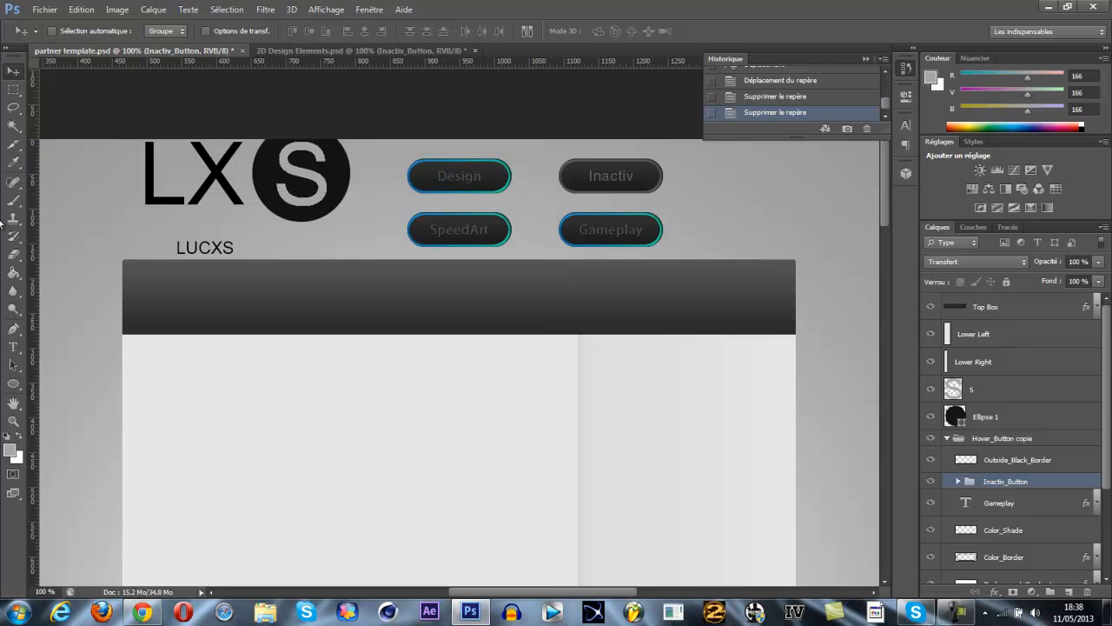
{"action": "left_click_drag", "start_coordinate": [84, 57], "coordinate": [373, 182]}
{"action": "left_click_drag", "start_coordinate": [446, 165], "coordinate": [443, 159]}
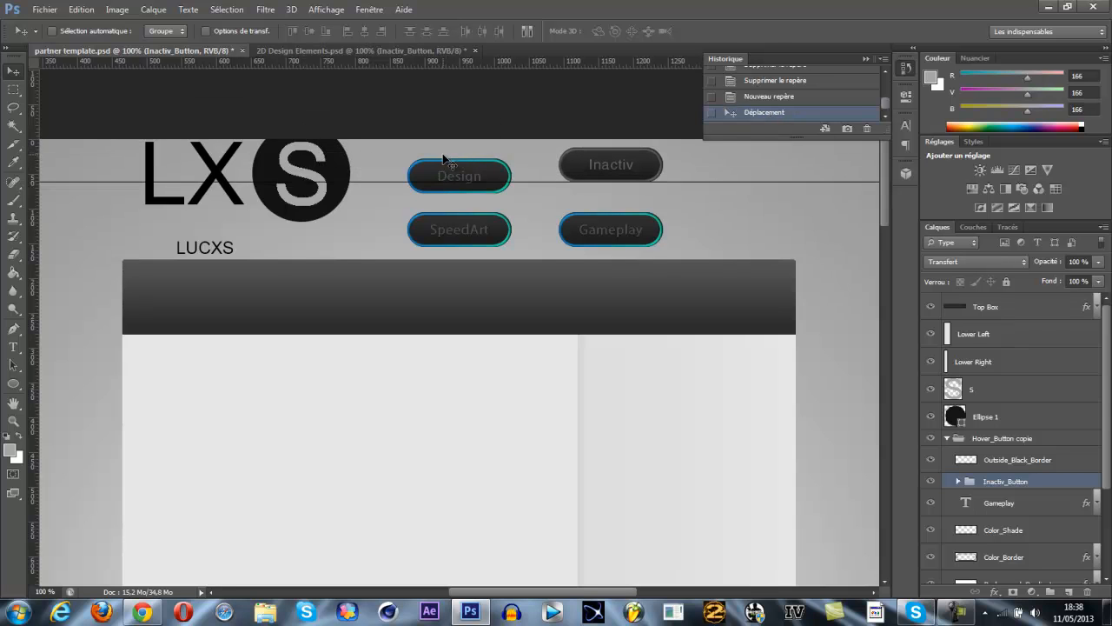
Step: Raise the SpeedArt, Design and Gameplay button groups slightly, placing Design's bottom edge on the horizontal guide
{"action": "left_click", "coordinate": [948, 441]}
{"action": "left_click", "coordinate": [995, 455]}
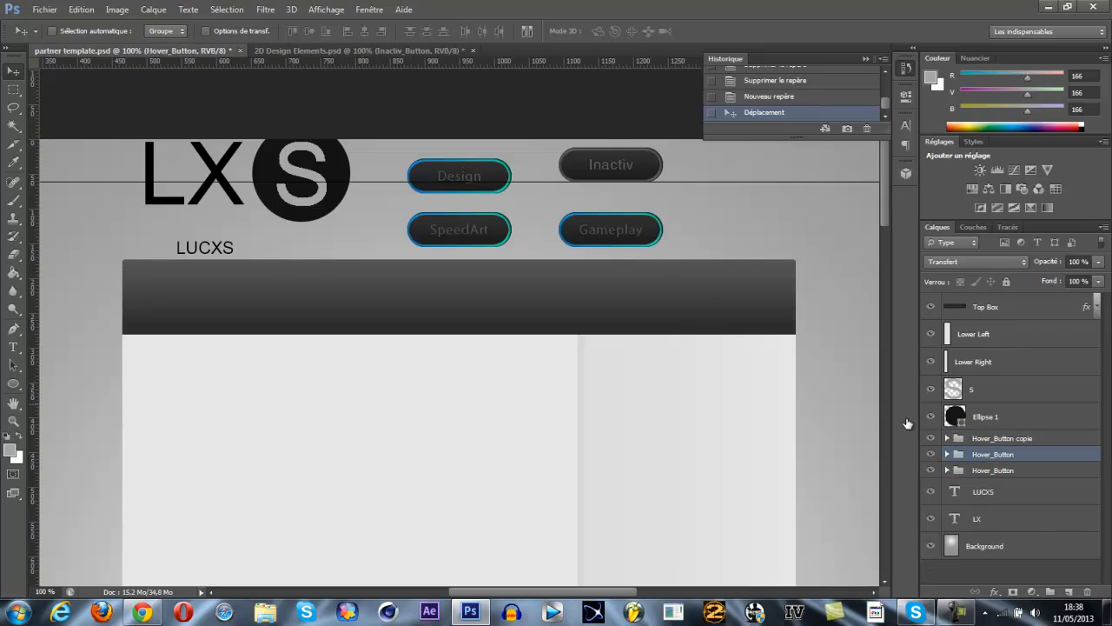
{"action": "left_click_drag", "start_coordinate": [596, 225], "coordinate": [597, 217]}
{"action": "left_click", "coordinate": [993, 470]}
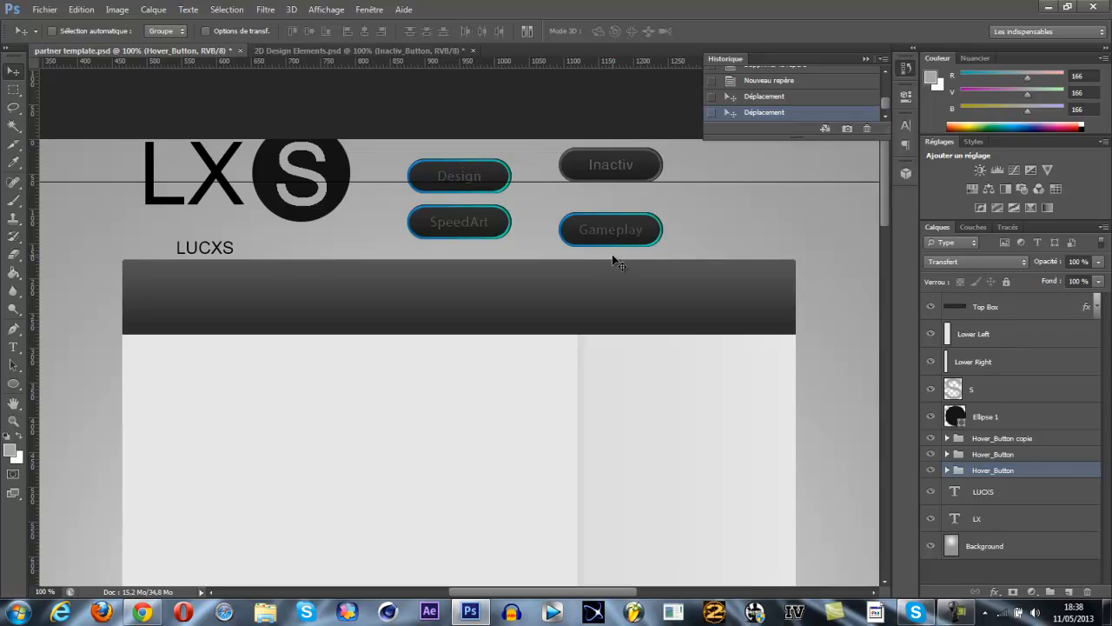
{"action": "mouse_move", "coordinate": [608, 238]}
{"action": "left_mouse_down"}
{"action": "mouse_move", "coordinate": [606, 224]}
{"action": "mouse_move", "coordinate": [622, 229]}
{"action": "left_mouse_up"}
{"action": "left_click", "coordinate": [999, 441]}
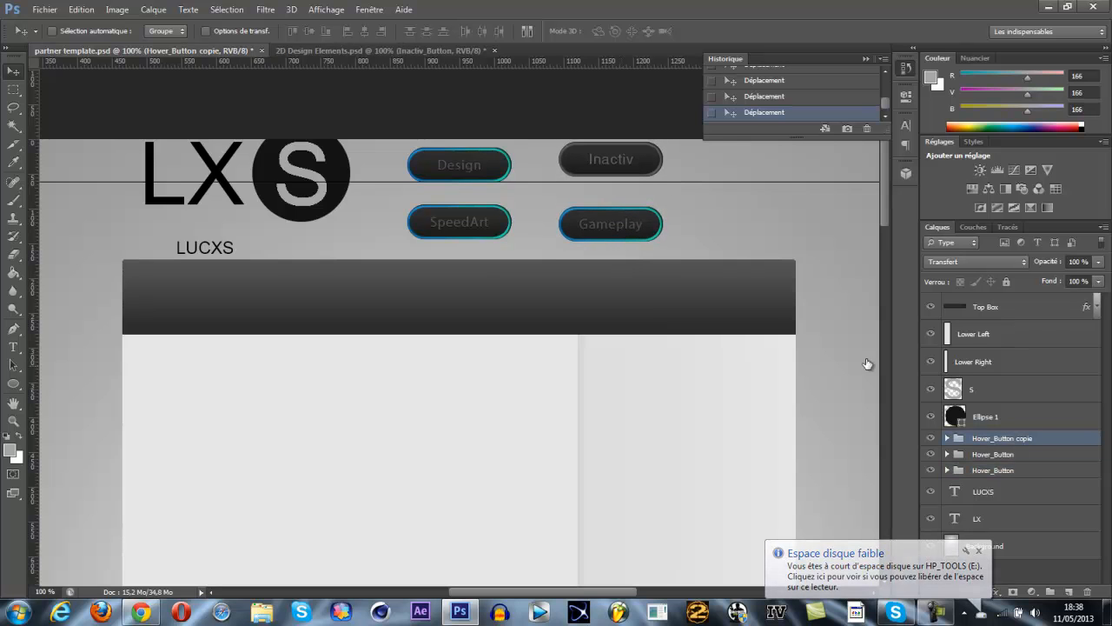
Step: Move the Inactiv_Button group out of Hover_Button copie to just above it, and lower the Inactiv button level with Design
{"action": "left_click", "coordinate": [949, 438]}
{"action": "left_click_drag", "start_coordinate": [1004, 481], "coordinate": [1006, 436]}
{"action": "left_click", "coordinate": [948, 454]}
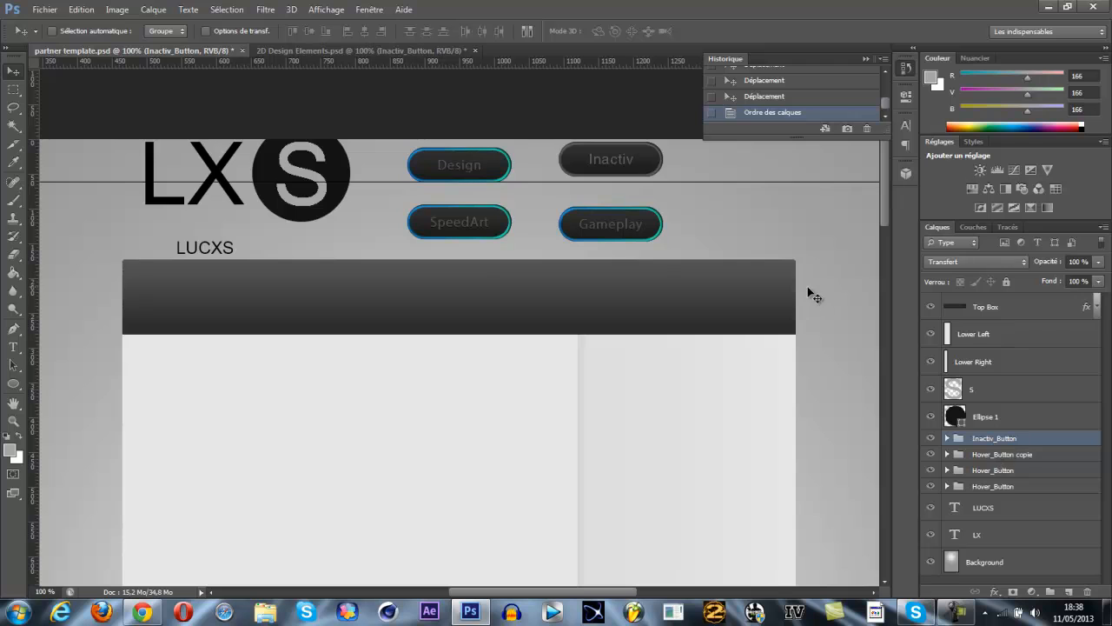
{"action": "left_click_drag", "start_coordinate": [616, 168], "coordinate": [614, 172]}
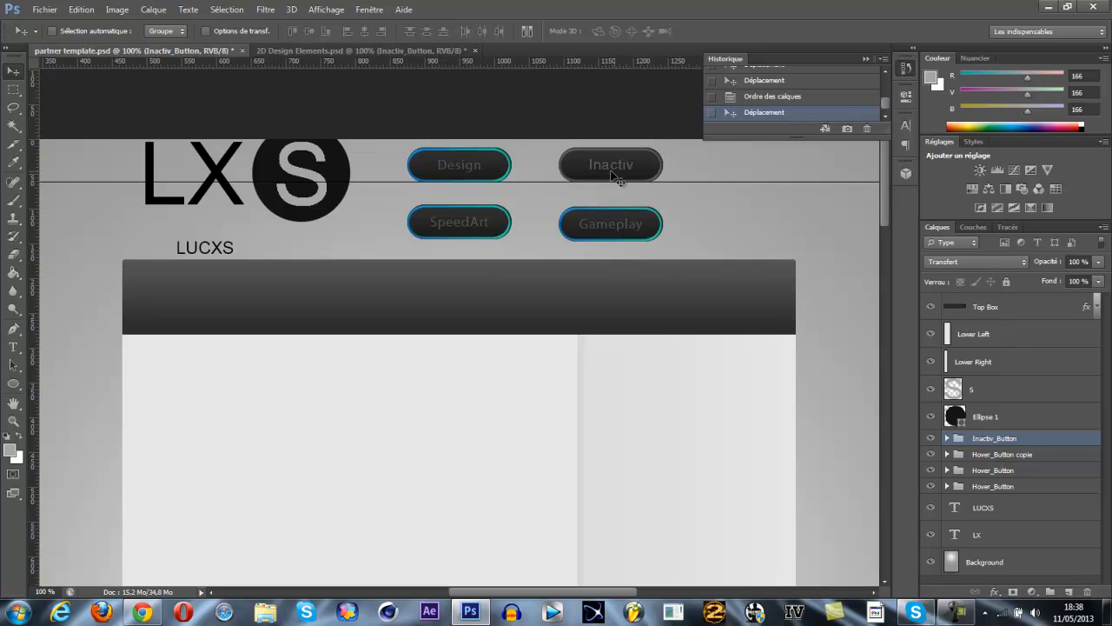
Step: Level the Gameplay button with SpeedArt using a horizontal guide at SpeedArt's top edge, and clear both horizontal guides
{"action": "left_click_drag", "start_coordinate": [100, 60], "coordinate": [358, 203]}
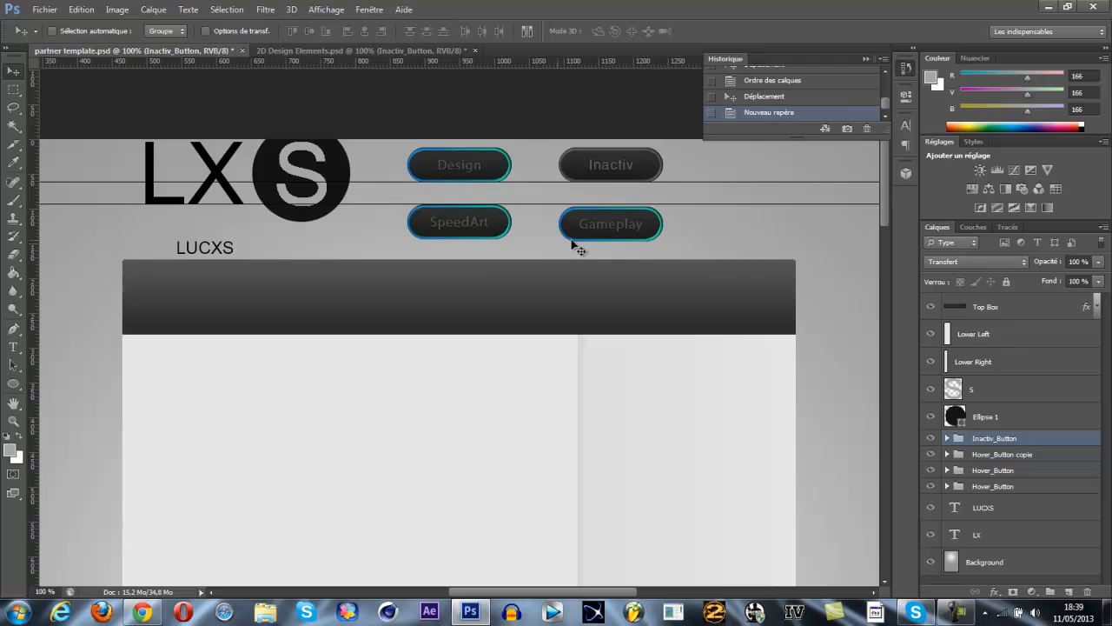
{"action": "left_click", "coordinate": [993, 470]}
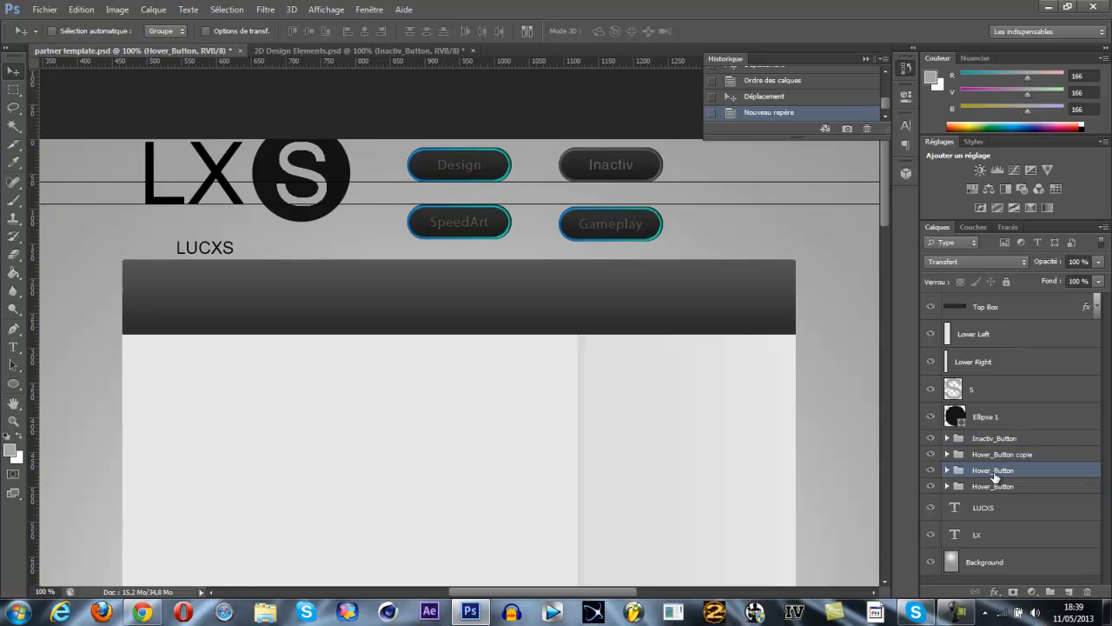
{"action": "key", "text": "ctrl+t"}
{"action": "key", "text": "Return"}
{"action": "left_click", "coordinate": [1001, 454]}
{"action": "key", "text": "Up"}
{"action": "key", "text": "Up"}
{"action": "key", "text": "Up"}
{"action": "key", "text": "Up"}
{"action": "key", "text": "Up"}
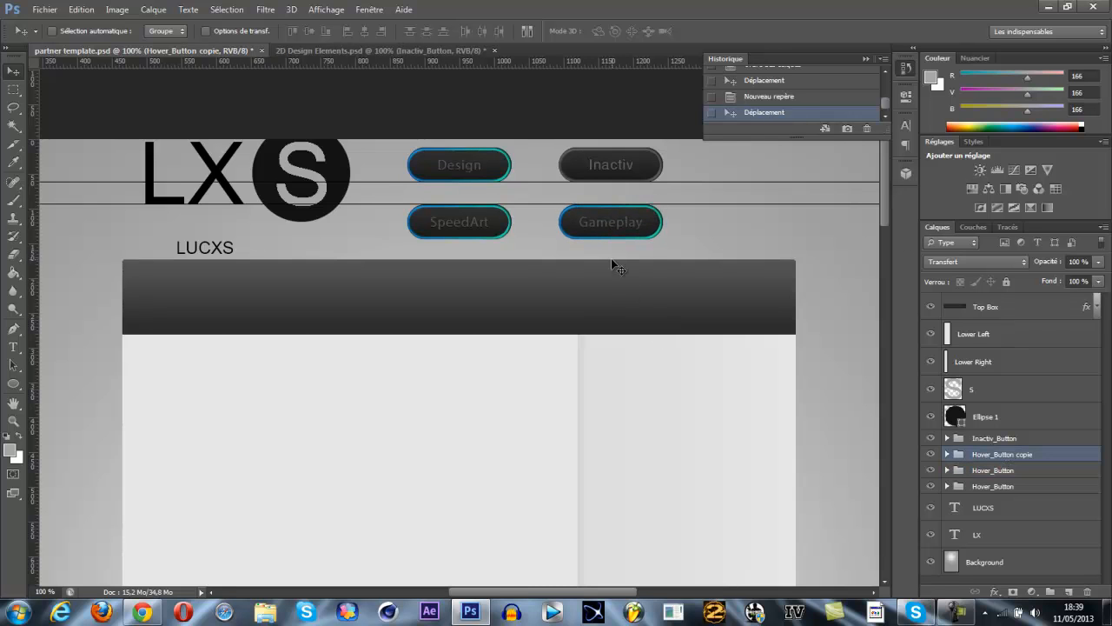
{"action": "left_click_drag", "start_coordinate": [596, 204], "coordinate": [595, 37]}
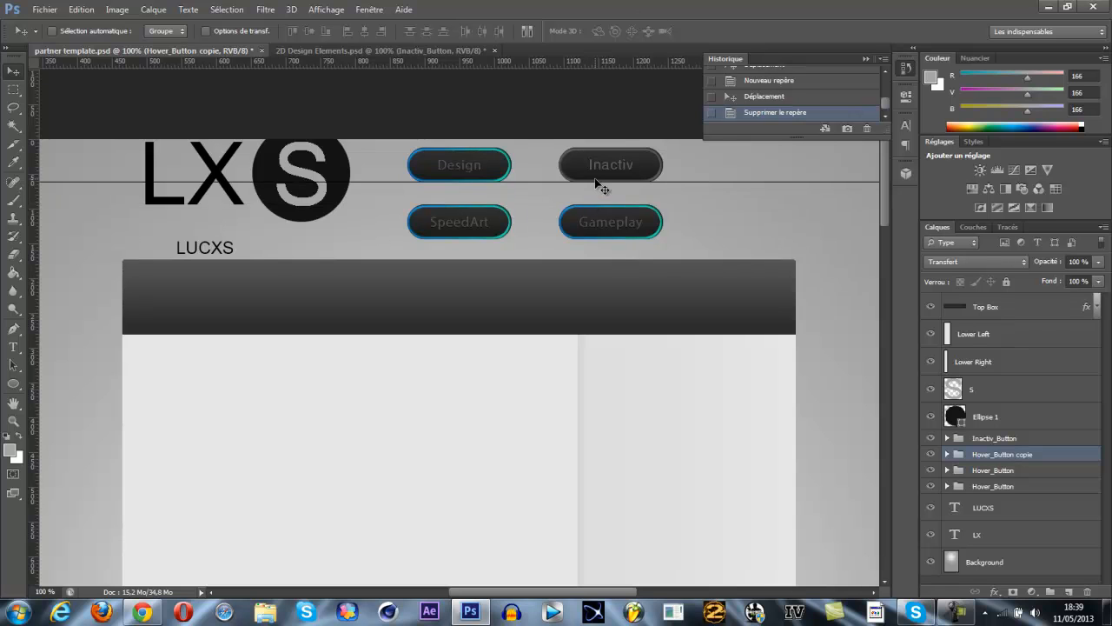
{"action": "left_click_drag", "start_coordinate": [596, 184], "coordinate": [596, 68]}
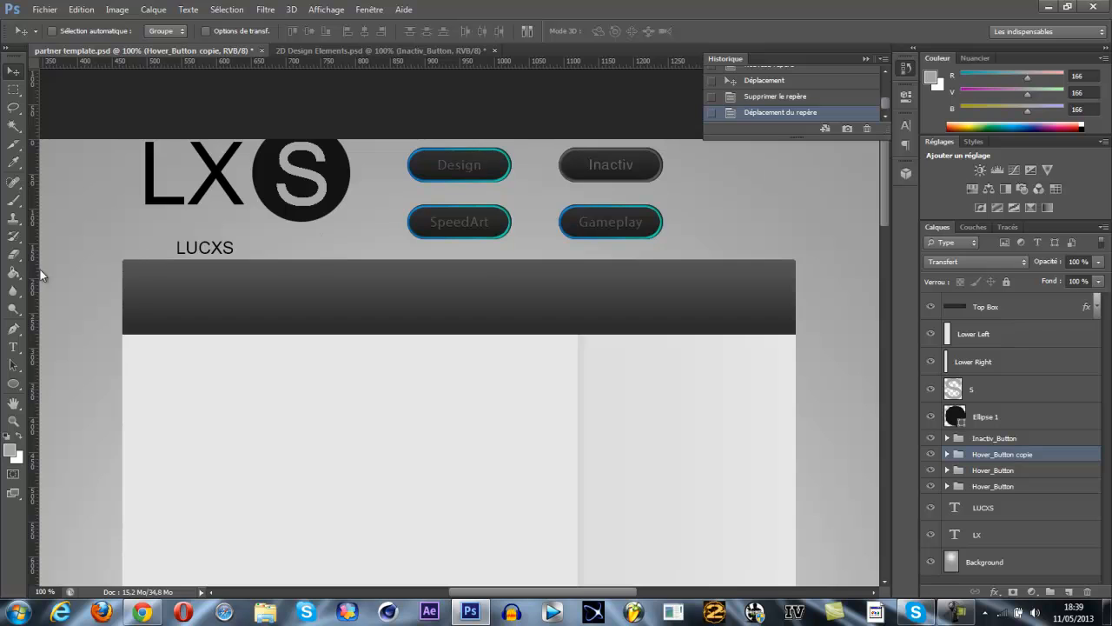
Step: In 2D Design Elements.psd, check which elements the Sliders, Prgoress_Bars and Progress_Bar_1 groups contain by toggling their visibility
{"action": "left_click", "coordinate": [293, 49]}
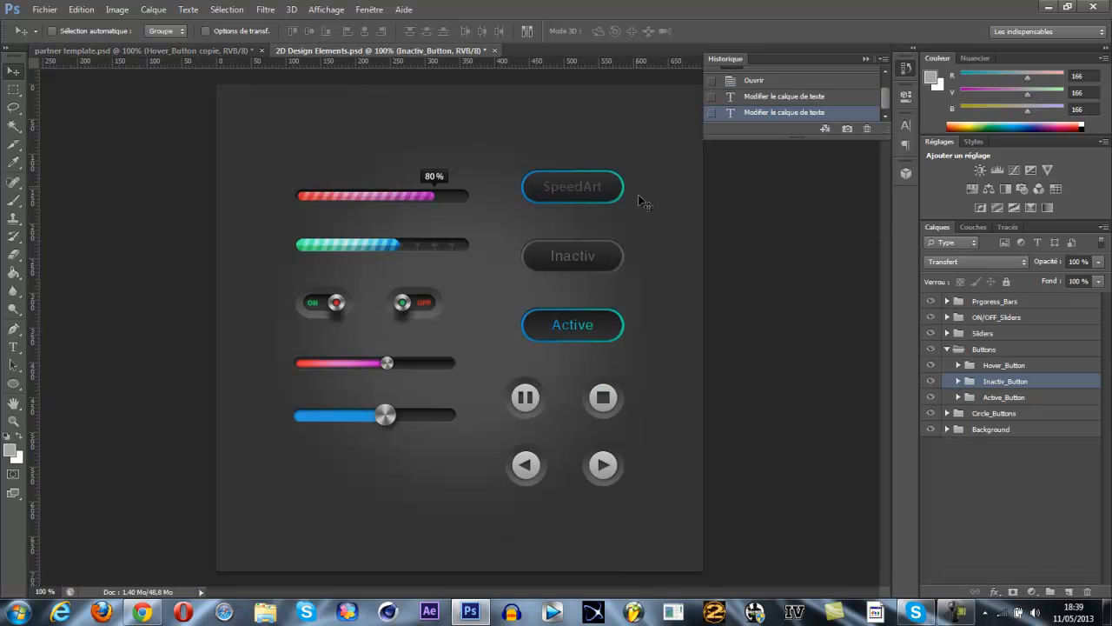
{"action": "left_click", "coordinate": [947, 349]}
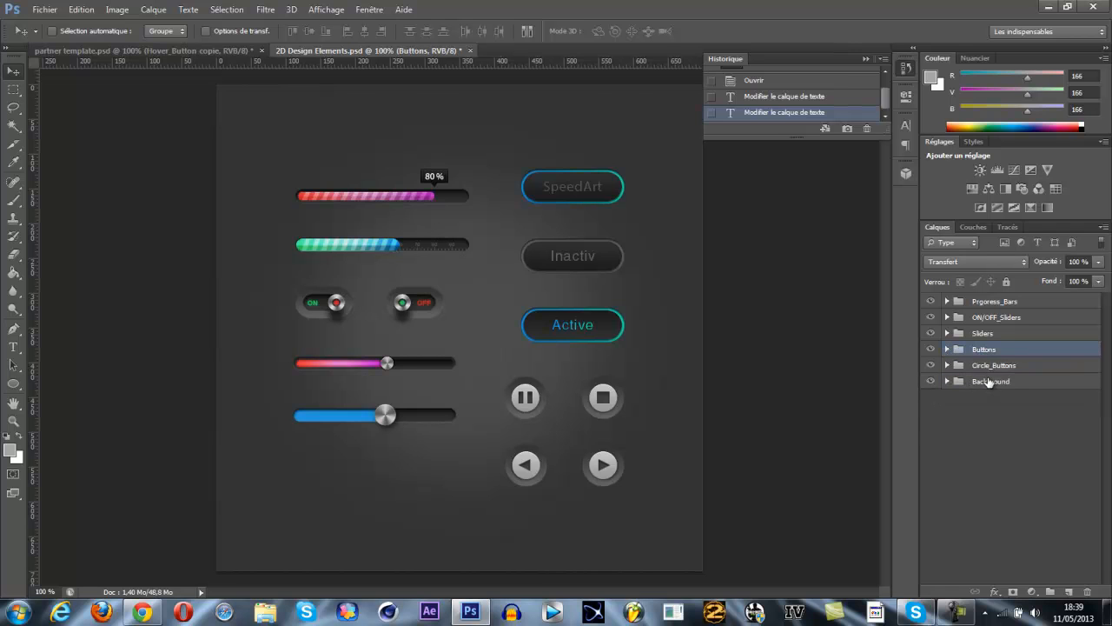
{"action": "left_click", "coordinate": [930, 332]}
{"action": "left_click", "coordinate": [930, 333]}
{"action": "left_click", "coordinate": [931, 301]}
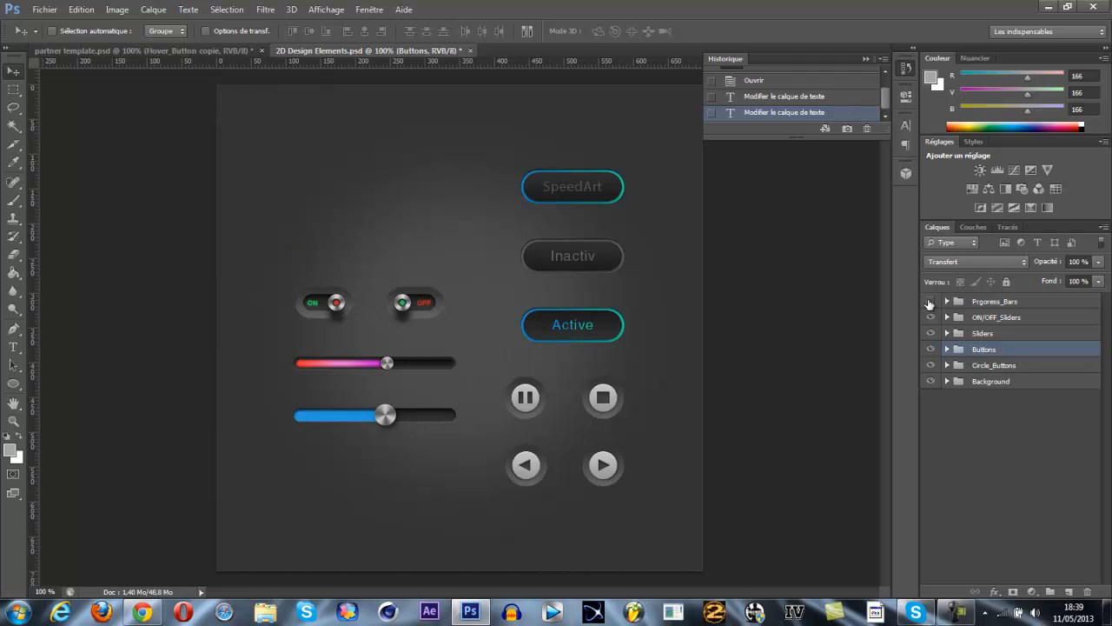
{"action": "left_click", "coordinate": [931, 302]}
{"action": "left_click", "coordinate": [946, 302]}
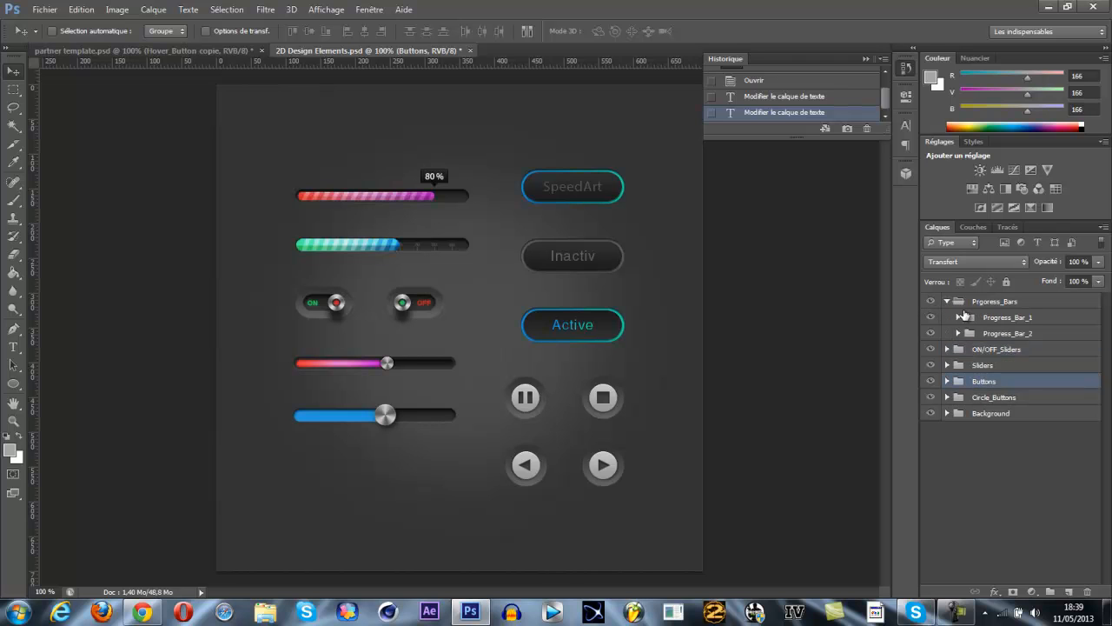
{"action": "left_click", "coordinate": [930, 317]}
{"action": "left_click", "coordinate": [931, 317]}
Step: Examine the layers inside Progress_Bar_1, including its Part_2 group and the nested Bar group
{"action": "left_click", "coordinate": [993, 323]}
{"action": "left_click", "coordinate": [958, 318]}
{"action": "left_click", "coordinate": [969, 349]}
{"action": "left_click", "coordinate": [970, 350]}
{"action": "left_click", "coordinate": [931, 349]}
{"action": "left_click", "coordinate": [932, 349]}
{"action": "left_click", "coordinate": [970, 349]}
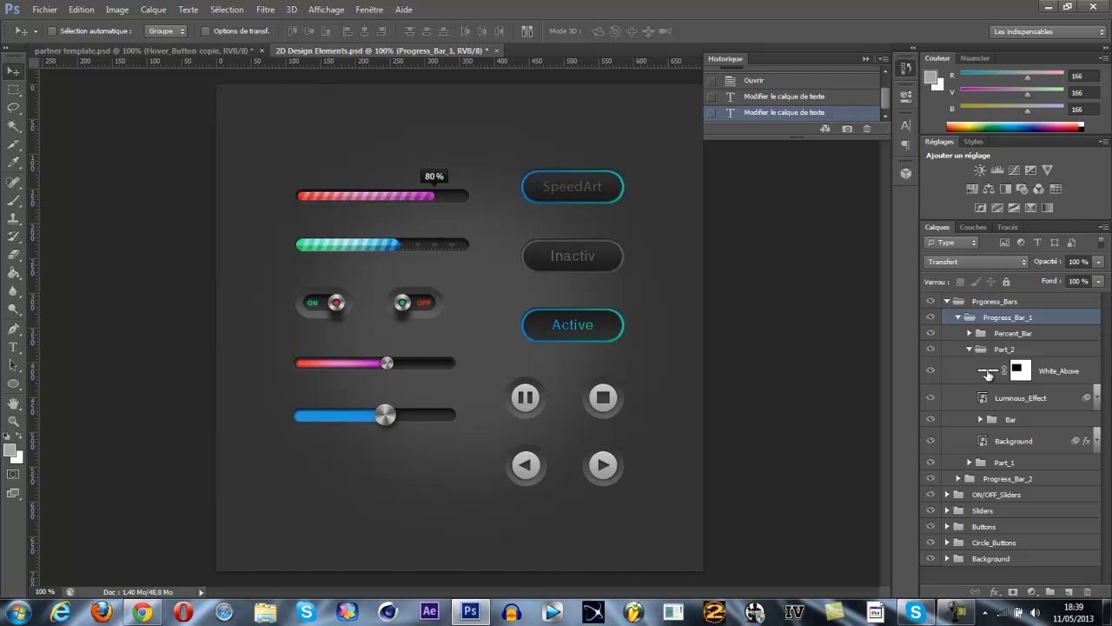
{"action": "left_click", "coordinate": [981, 419]}
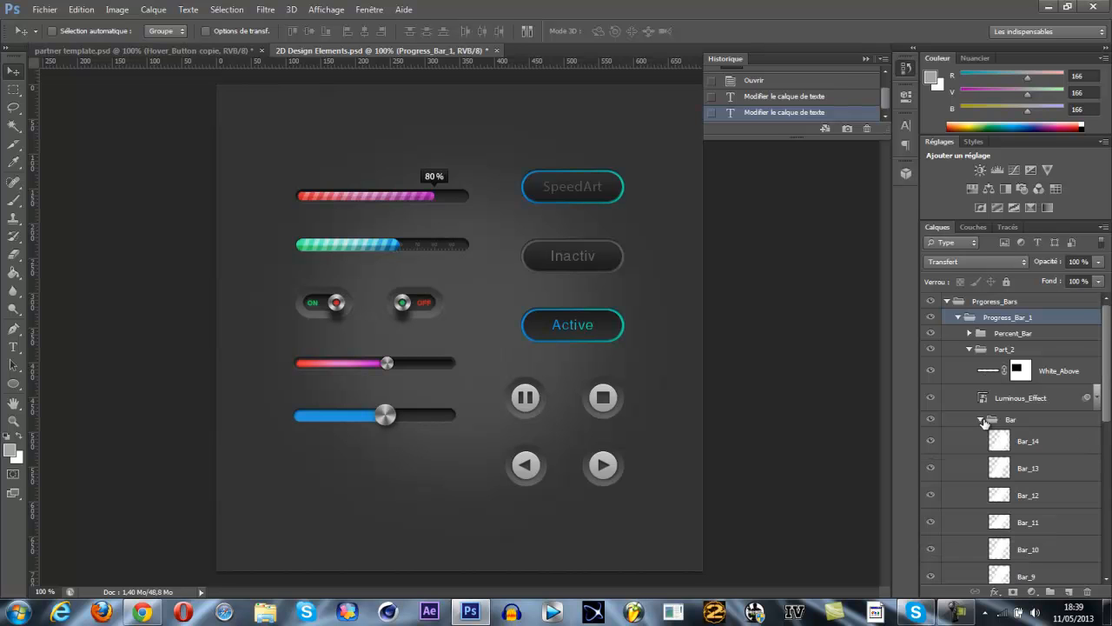
{"action": "left_click", "coordinate": [981, 420]}
Step: Try narrowing the White_Above layer of the first progress bar to about 67% width, and undo the transformation
{"action": "left_click", "coordinate": [996, 372]}
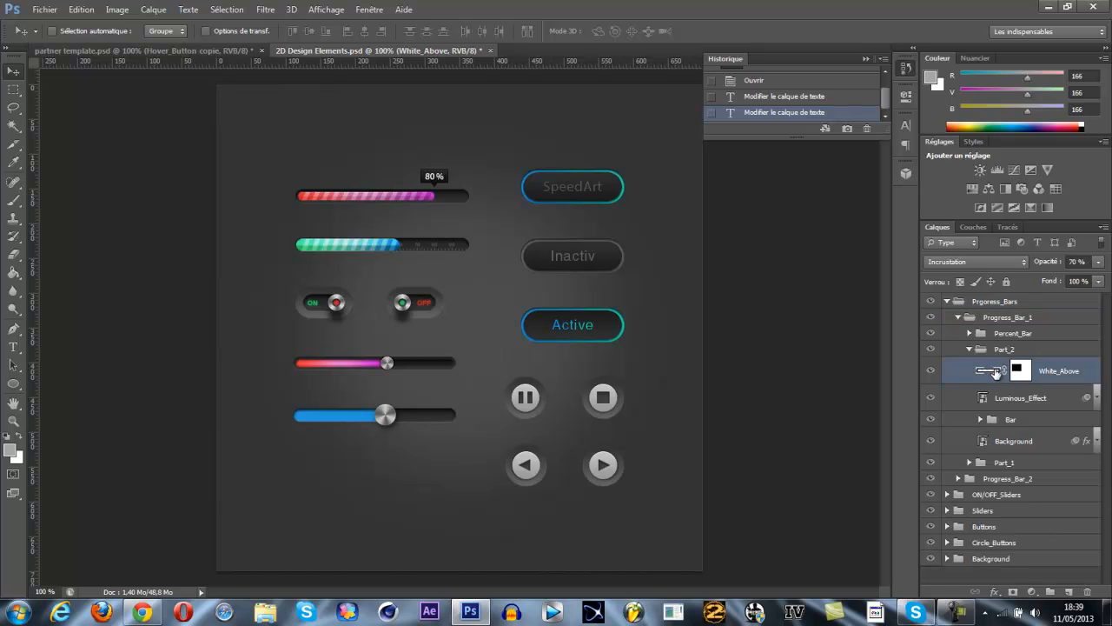
{"action": "double_click", "coordinate": [996, 372]}
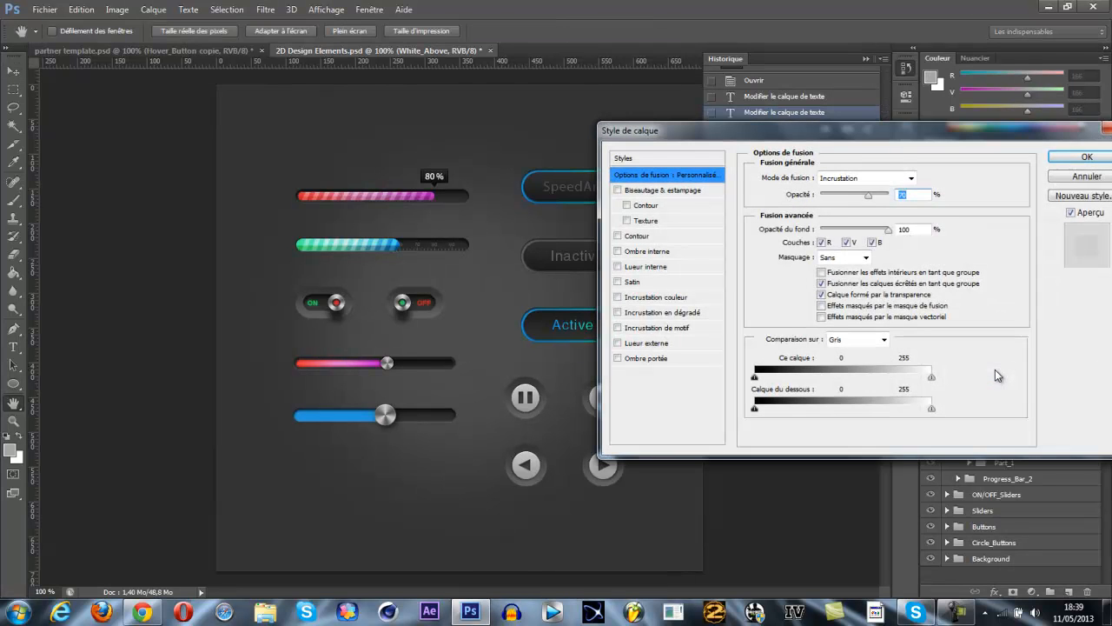
{"action": "left_click", "coordinate": [1088, 158]}
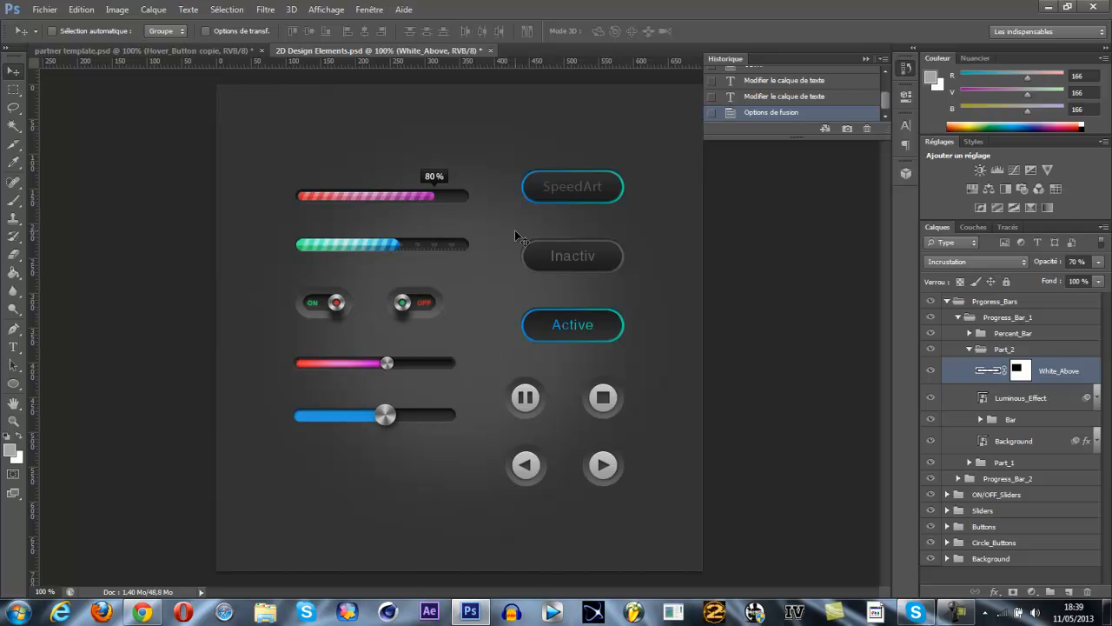
{"action": "key", "text": "ctrl+t"}
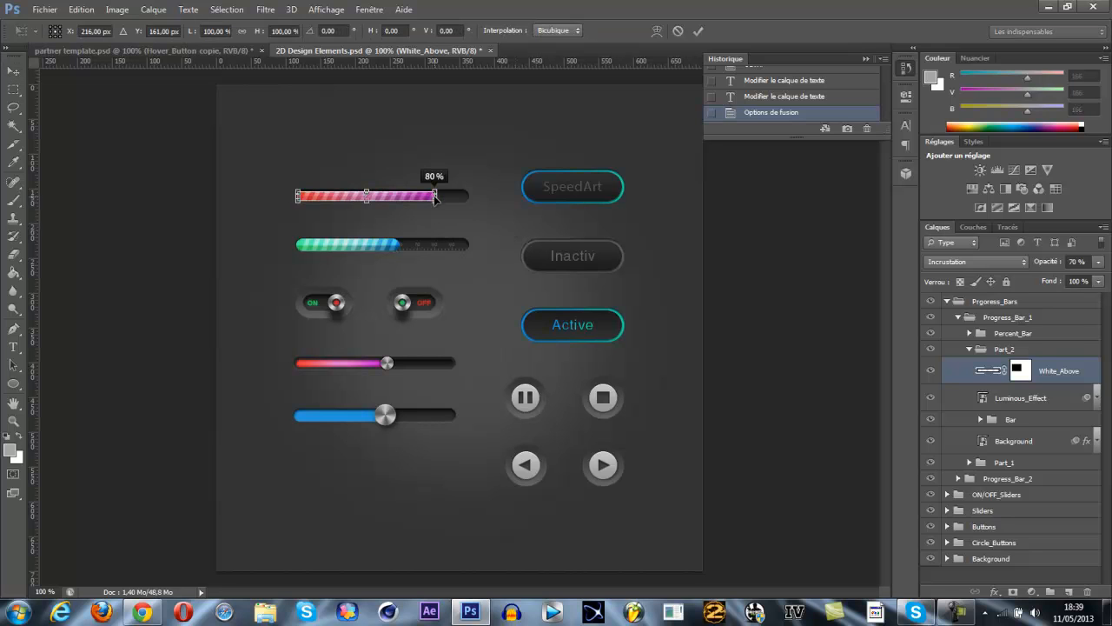
{"action": "left_click_drag", "start_coordinate": [435, 195], "coordinate": [390, 197]}
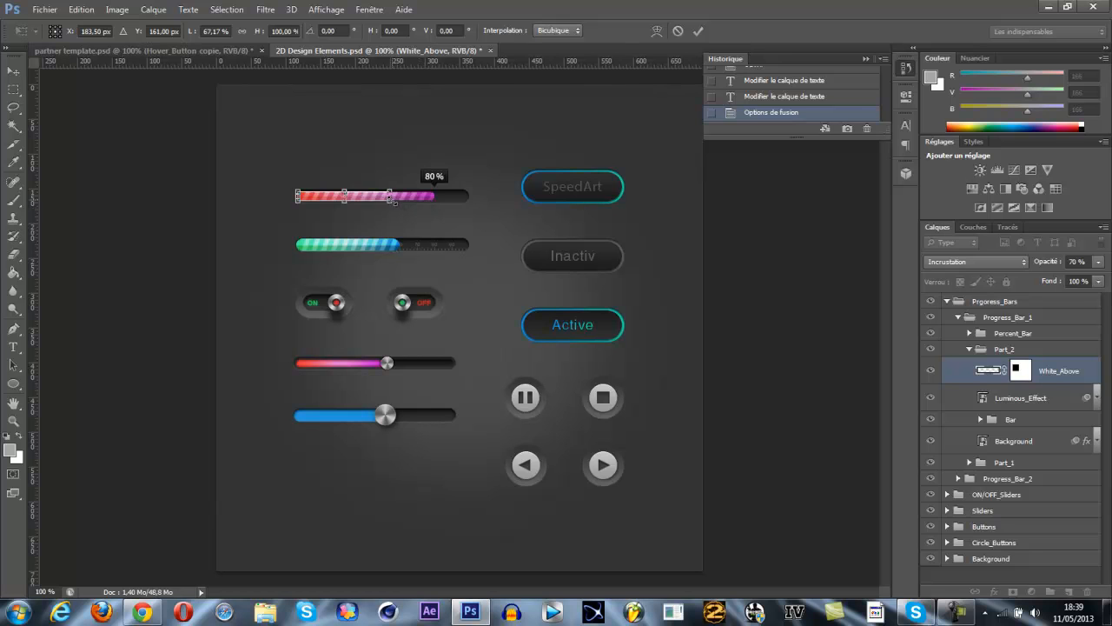
{"action": "left_click_drag", "start_coordinate": [390, 197], "coordinate": [391, 199]}
{"action": "key", "text": "Return"}
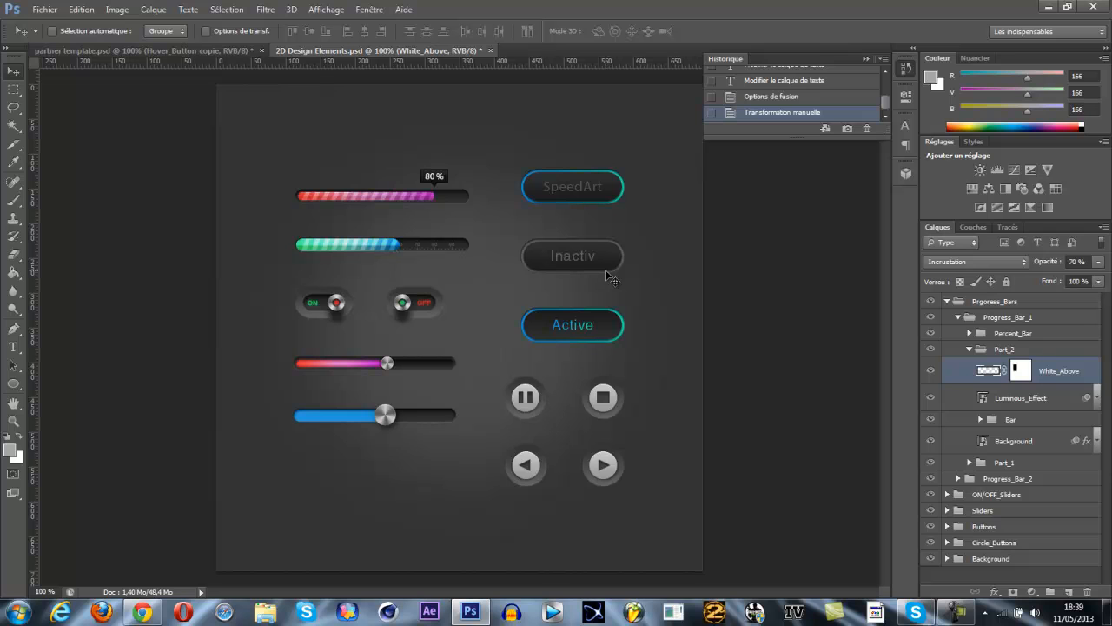
{"action": "key", "text": "ctrl+z"}
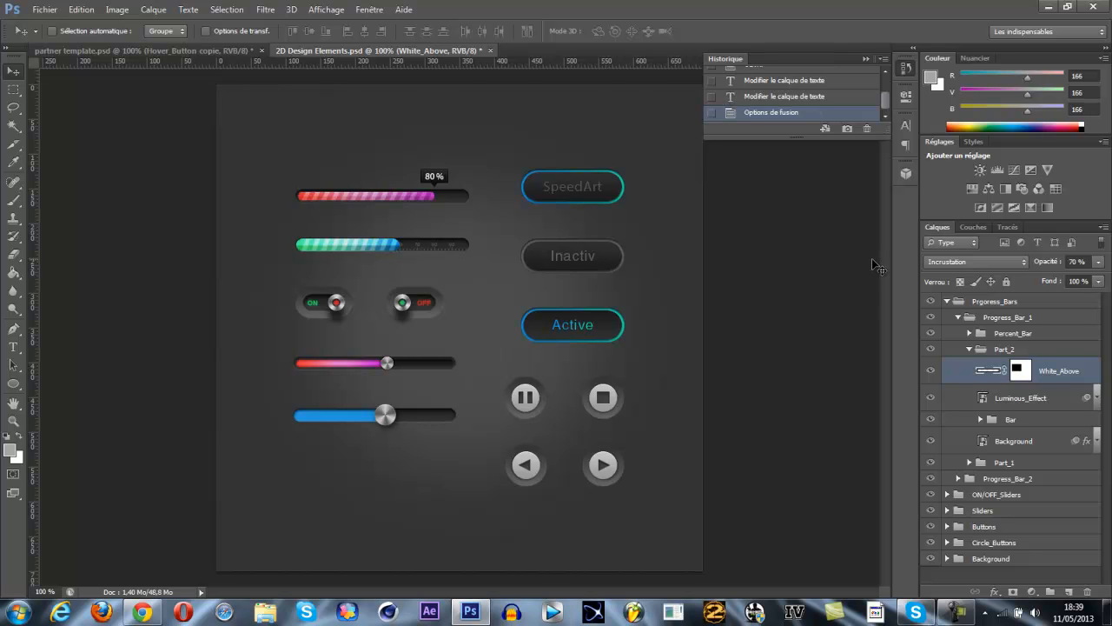
Step: Change the percentage label in Progress_Bar_1's Percent_Bar group to 16 %
{"action": "left_click", "coordinate": [968, 349]}
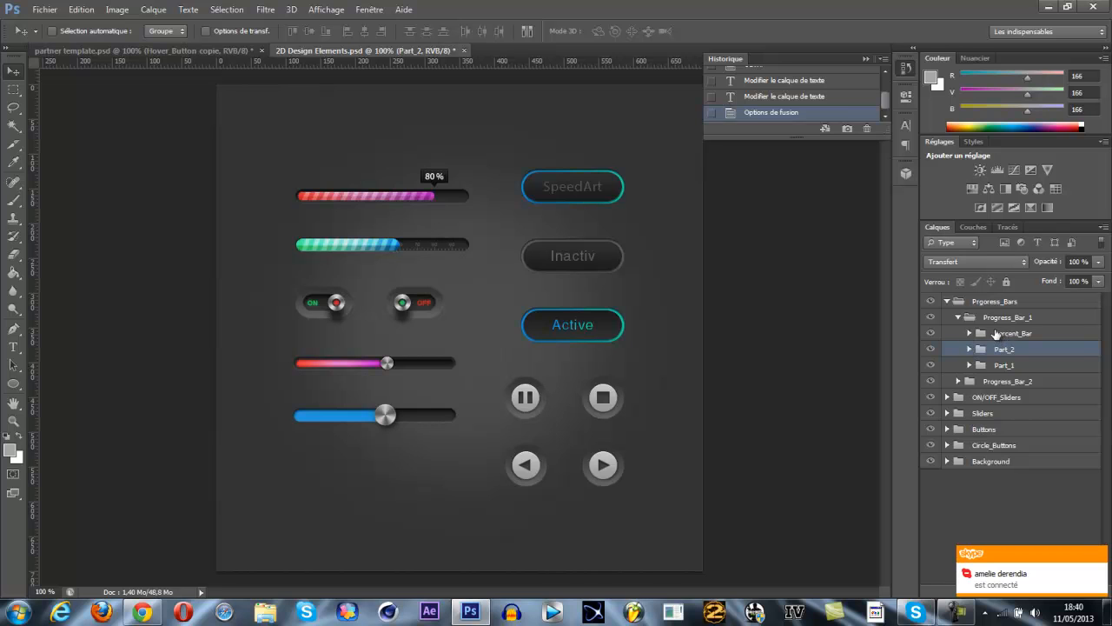
{"action": "left_click", "coordinate": [969, 333]}
{"action": "left_click", "coordinate": [969, 333]}
{"action": "left_click", "coordinate": [929, 319]}
{"action": "left_click", "coordinate": [930, 318]}
{"action": "left_click", "coordinate": [968, 334]}
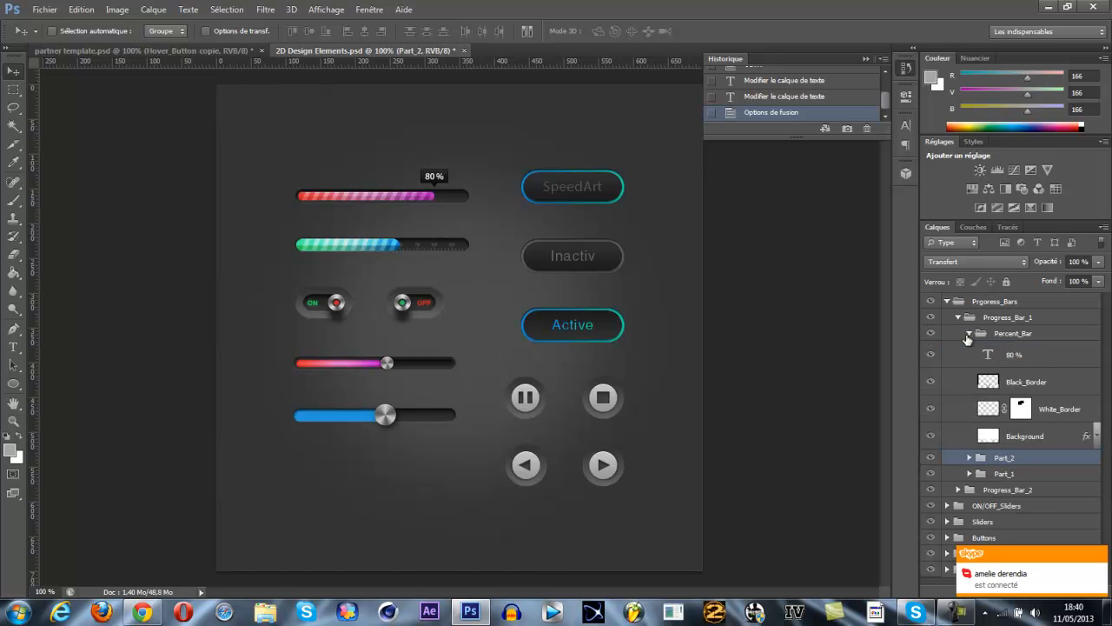
{"action": "left_click", "coordinate": [1013, 356]}
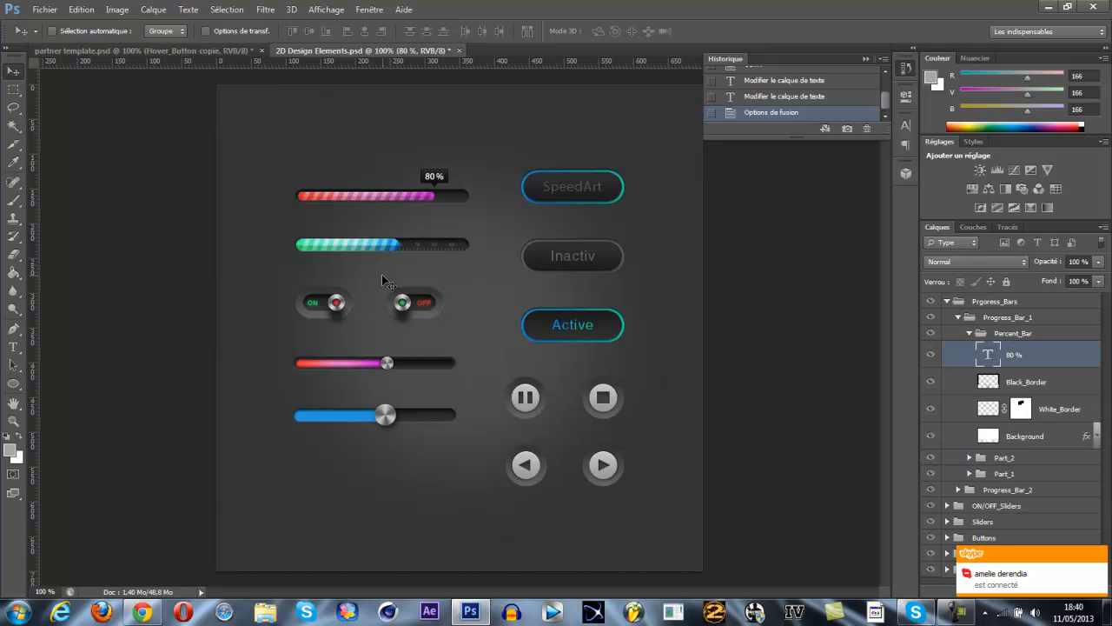
{"action": "left_click", "coordinate": [13, 345]}
{"action": "left_click", "coordinate": [432, 176]}
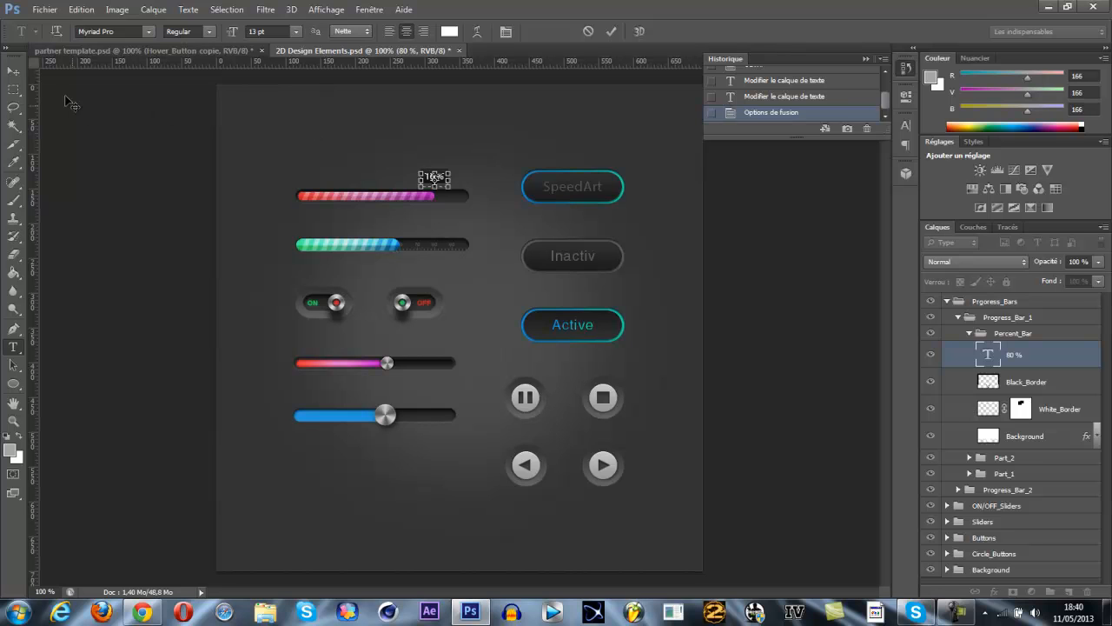
{"action": "left_click", "coordinate": [13, 72]}
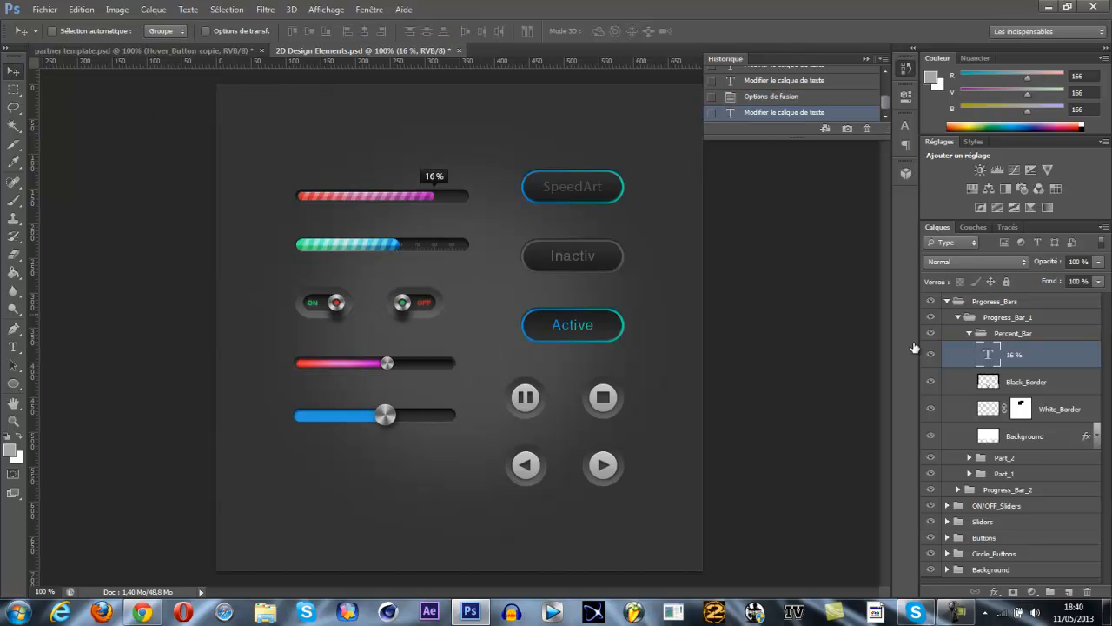
Step: Duplicate the Progress_Bar_1 group from 2D Design Elements.psd into partner template.psd
{"action": "left_click", "coordinate": [969, 333]}
{"action": "left_click", "coordinate": [959, 318]}
{"action": "left_click", "coordinate": [962, 320]}
{"action": "right_click", "coordinate": [991, 318]}
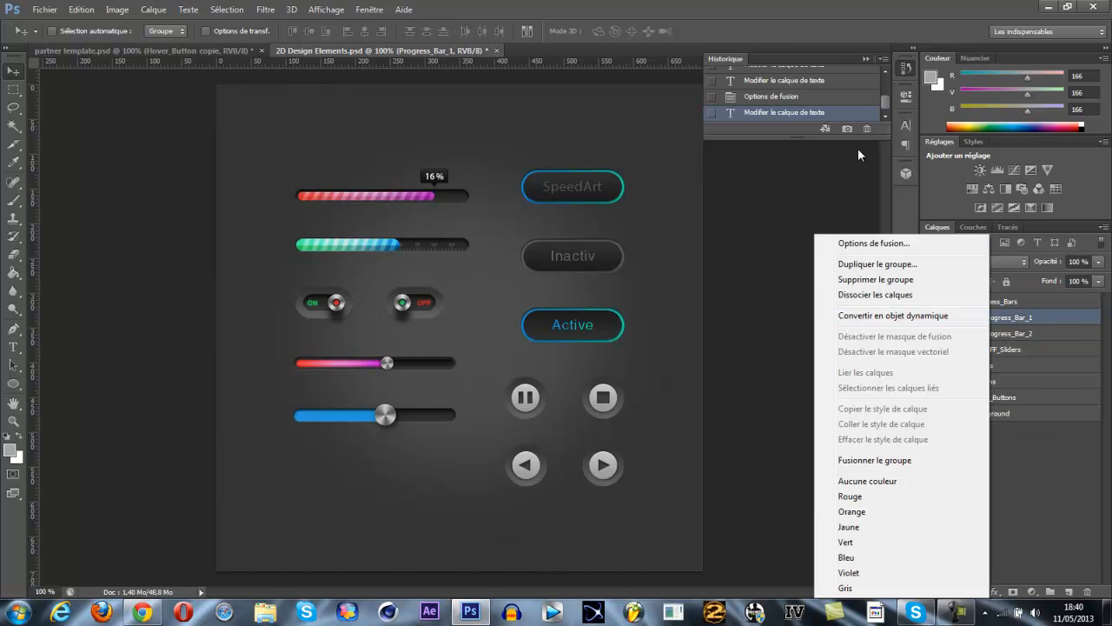
{"action": "left_click", "coordinate": [892, 264]}
{"action": "left_click", "coordinate": [536, 236]}
{"action": "left_click", "coordinate": [535, 250]}
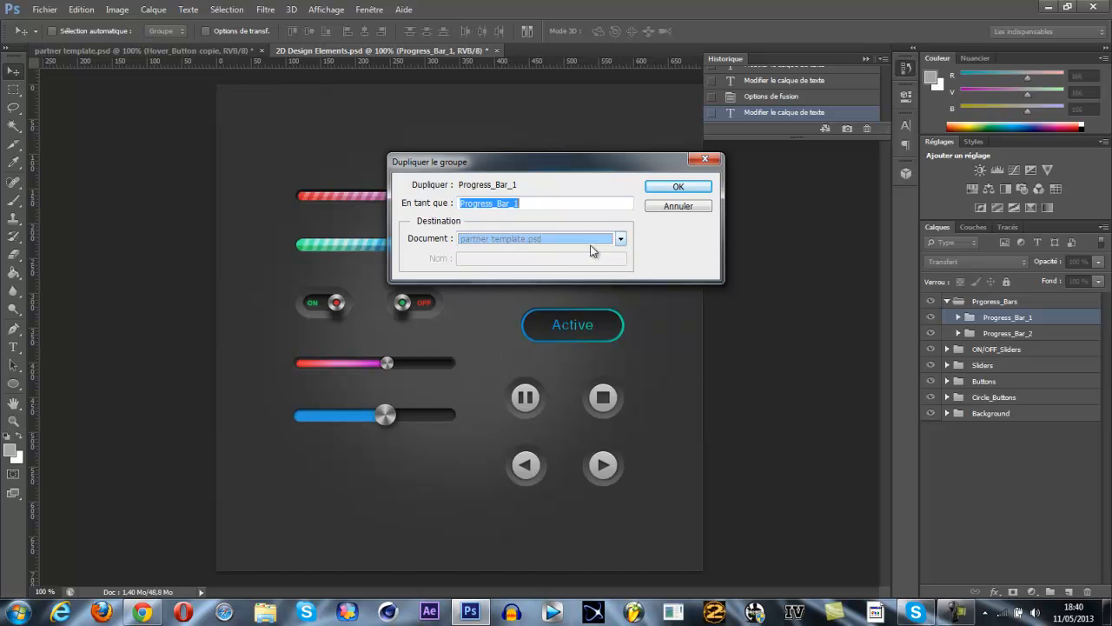
{"action": "left_click", "coordinate": [666, 187]}
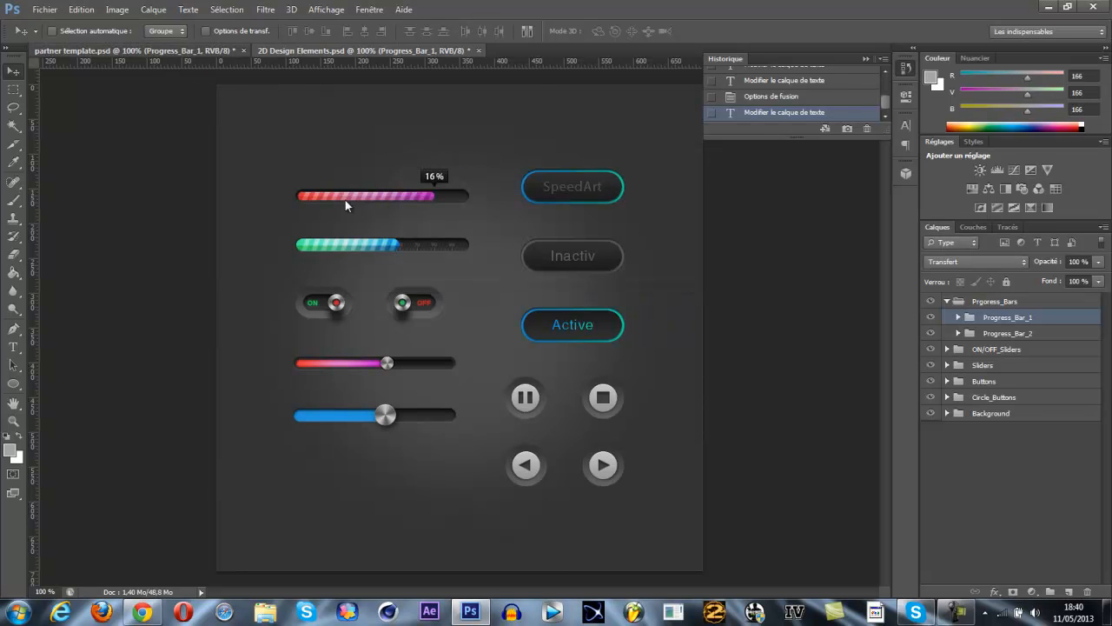
Step: Move the Progress_Bar_1 group in partner template.psd to just above the Top Box, aligned with the box's right edge
{"action": "left_click", "coordinate": [172, 52]}
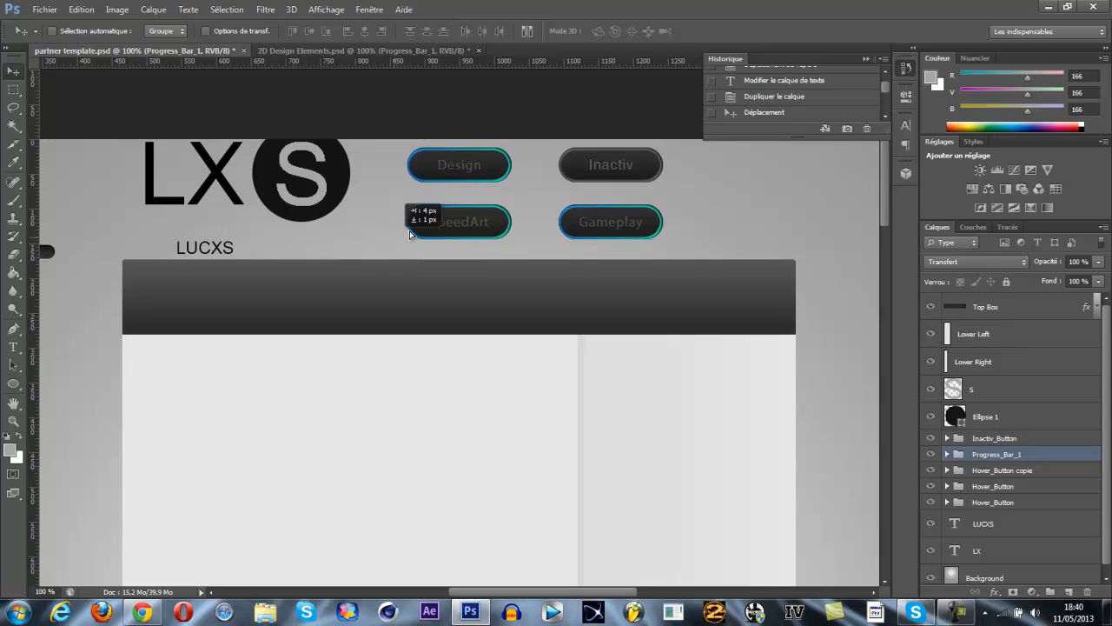
{"action": "left_click_drag", "start_coordinate": [409, 230], "coordinate": [474, 240]}
{"action": "left_click_drag", "start_coordinate": [582, 258], "coordinate": [795, 242]}
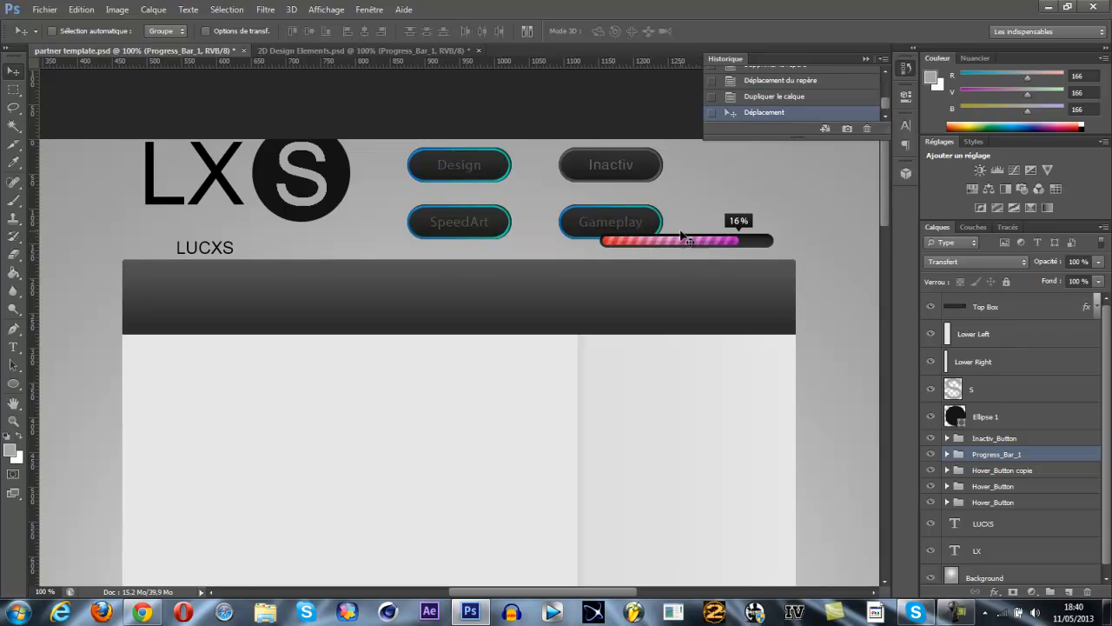
{"action": "mouse_move", "coordinate": [685, 249]}
{"action": "left_mouse_down"}
{"action": "mouse_move", "coordinate": [721, 250]}
{"action": "mouse_move", "coordinate": [704, 252]}
{"action": "left_mouse_up"}
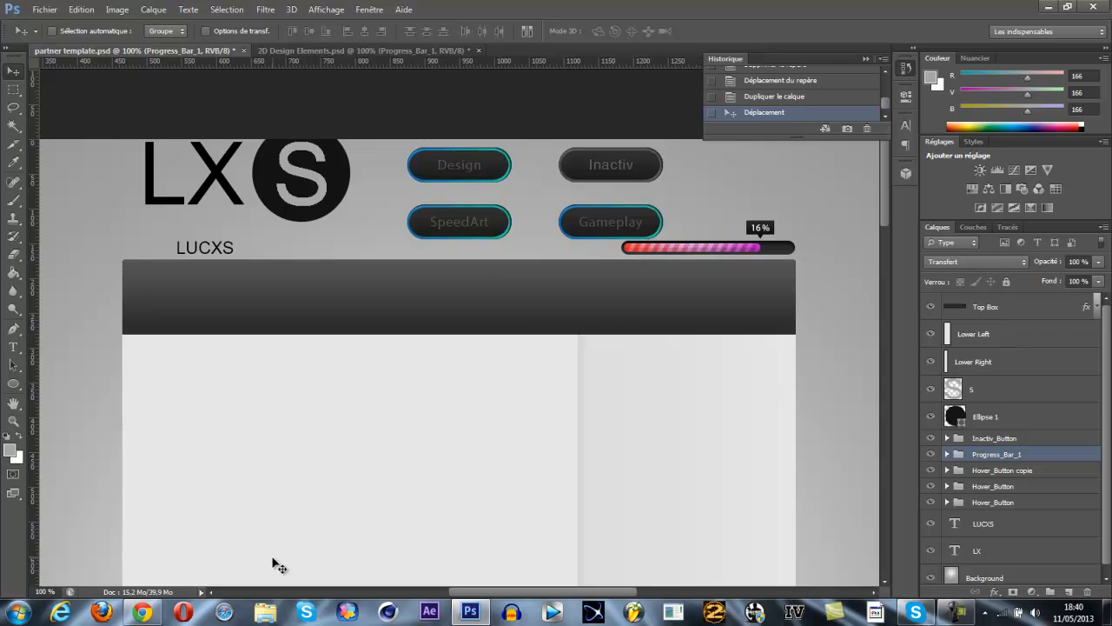
Step: Switch to Chrome to compare the layout with the live YouTube channel page, and return to Photoshop
{"action": "left_click", "coordinate": [142, 613]}
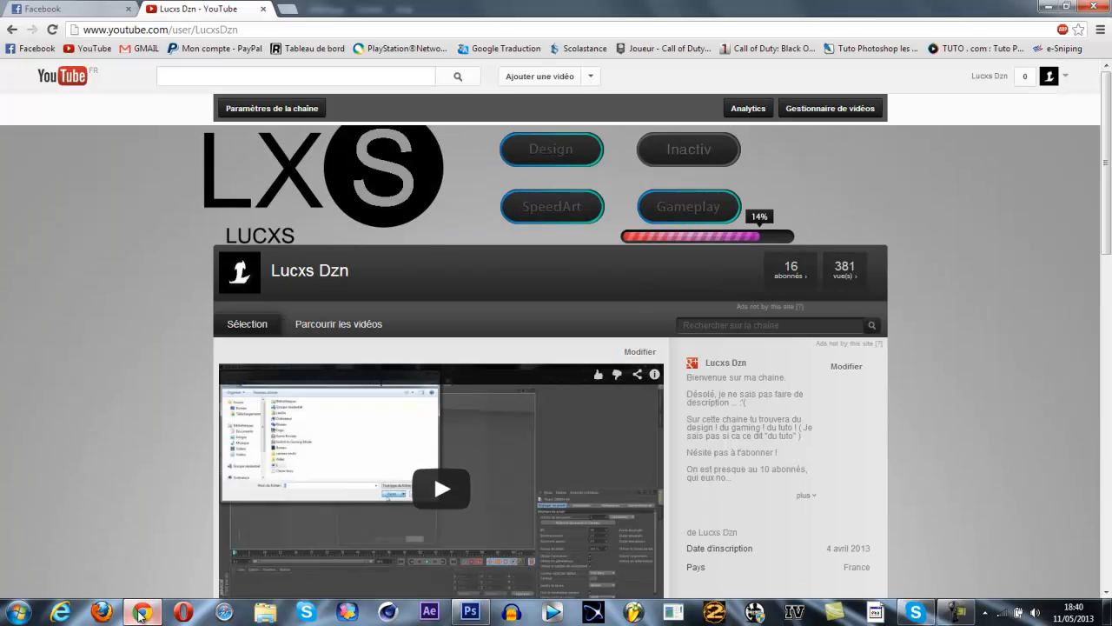
{"action": "left_click", "coordinate": [140, 612]}
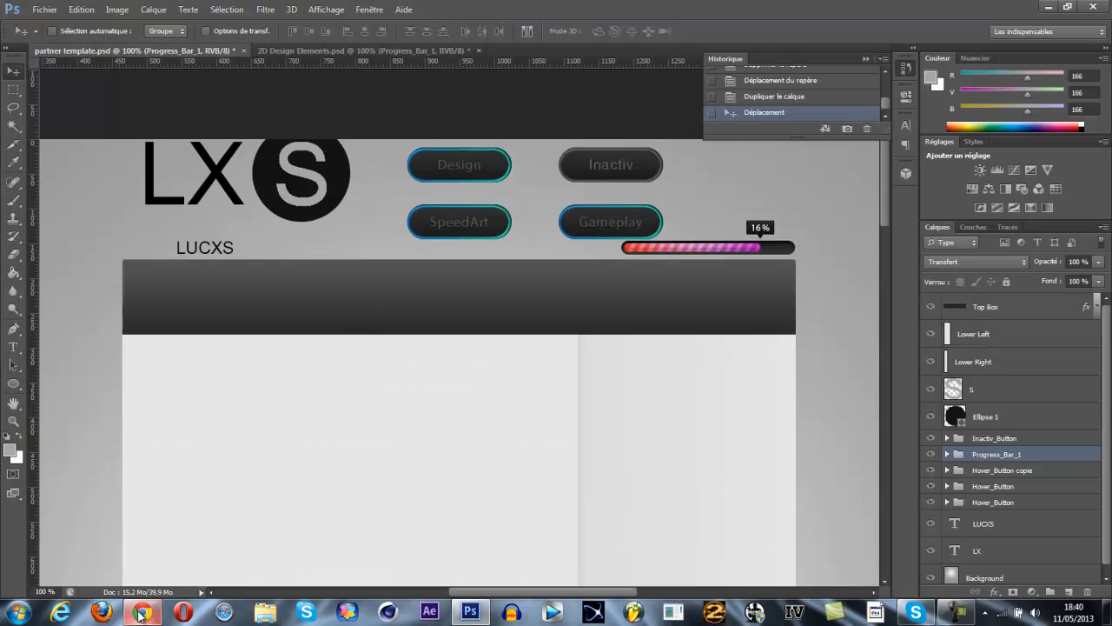
{"action": "left_click", "coordinate": [956, 612]}
{"action": "left_click", "coordinate": [955, 612]}
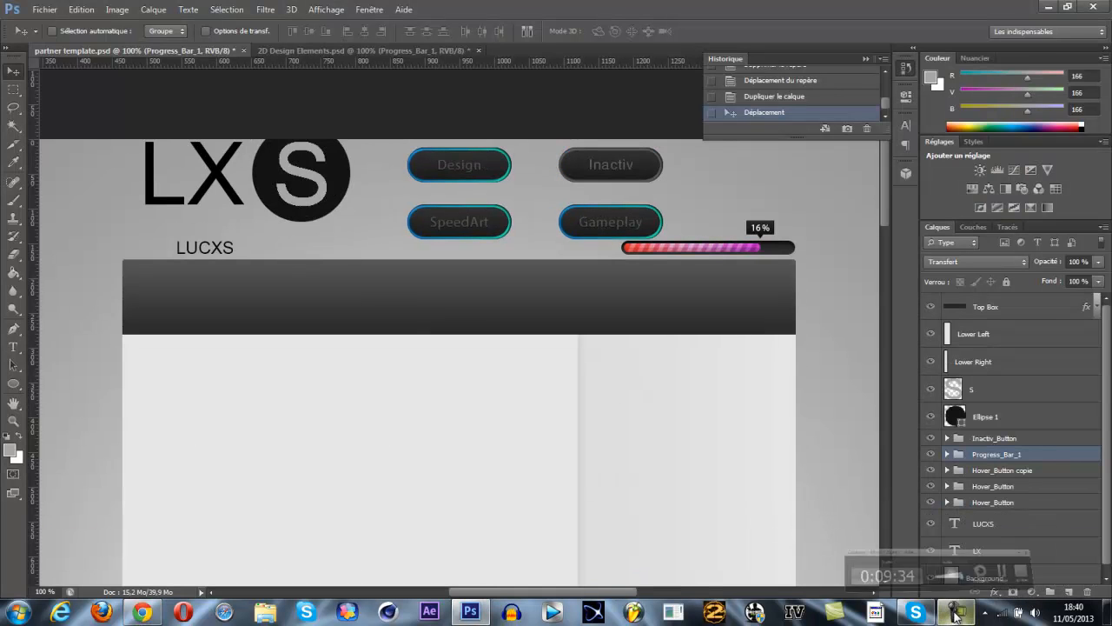
Step: Save partner template.psd as a PNG named tuto in the Bureau folder, with Plus petit/Lent compression and no interlacing
{"action": "left_click", "coordinate": [44, 9]}
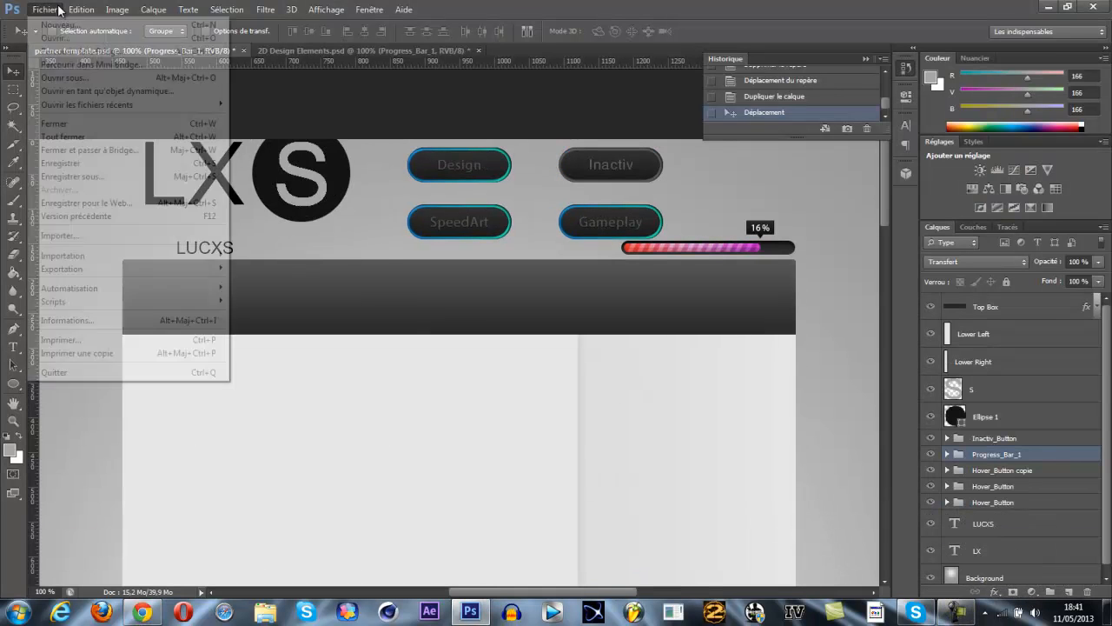
{"action": "left_click", "coordinate": [119, 179]}
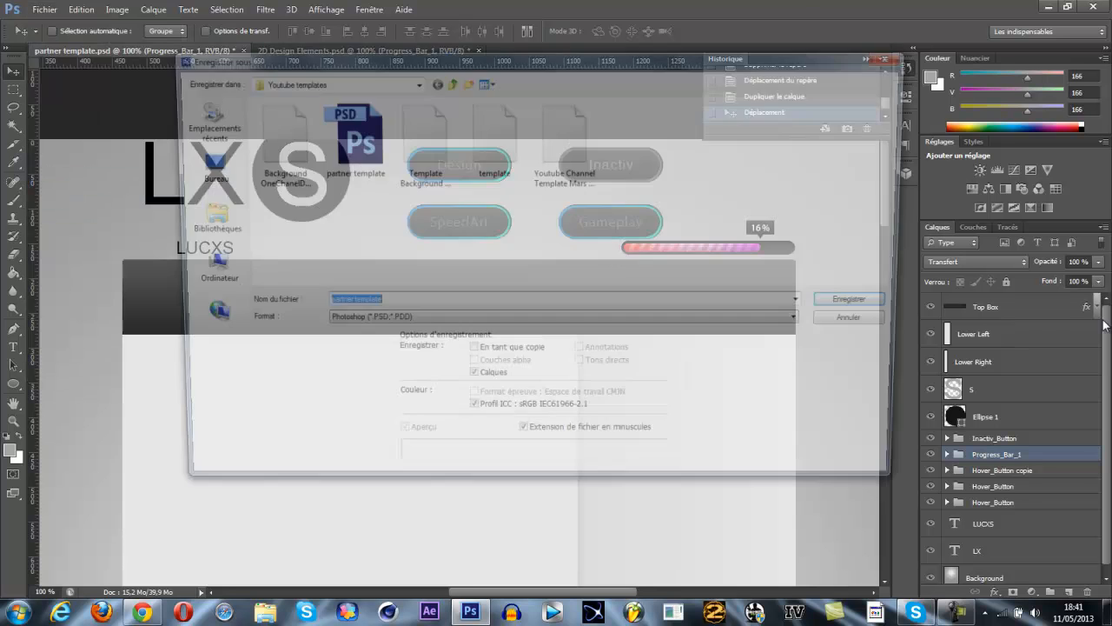
{"action": "left_click", "coordinate": [200, 182]}
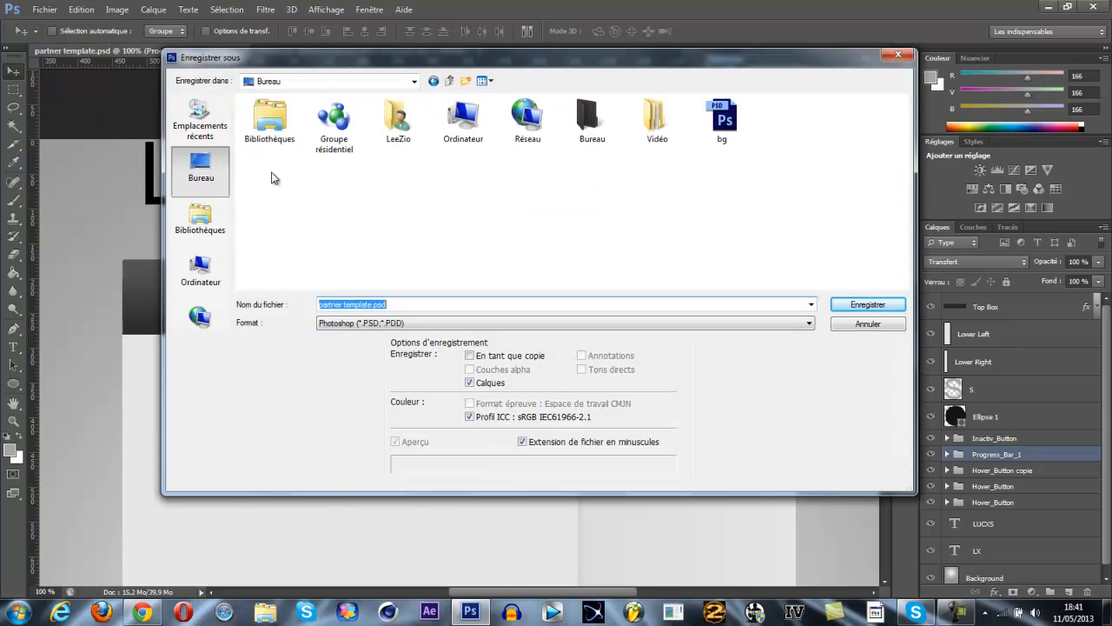
{"action": "left_click", "coordinate": [355, 324]}
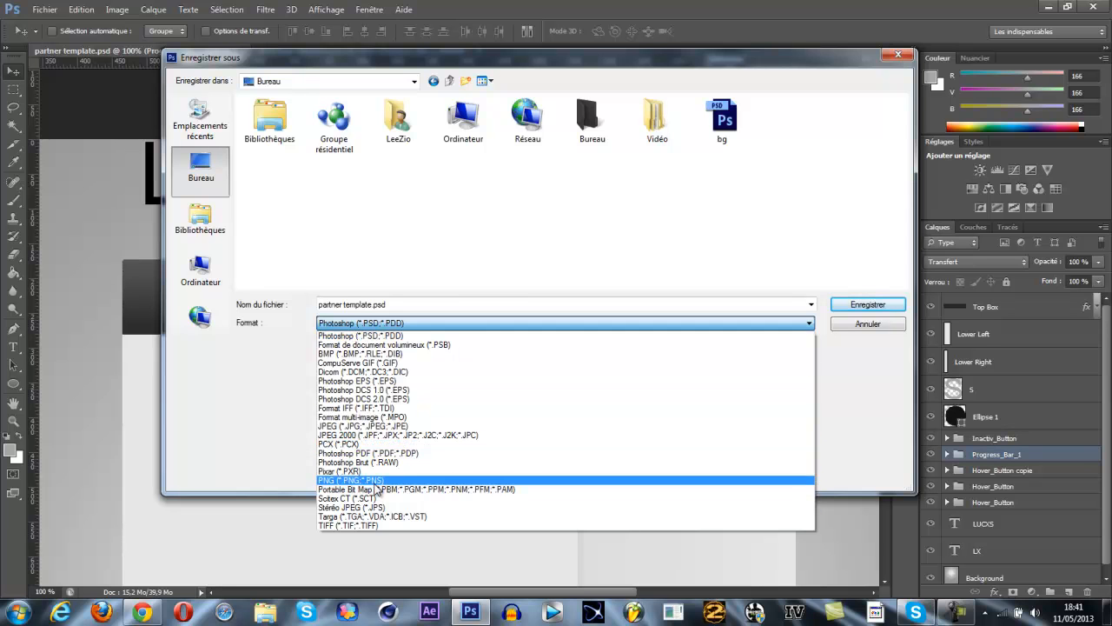
{"action": "left_click", "coordinate": [374, 479]}
{"action": "left_click", "coordinate": [400, 304]}
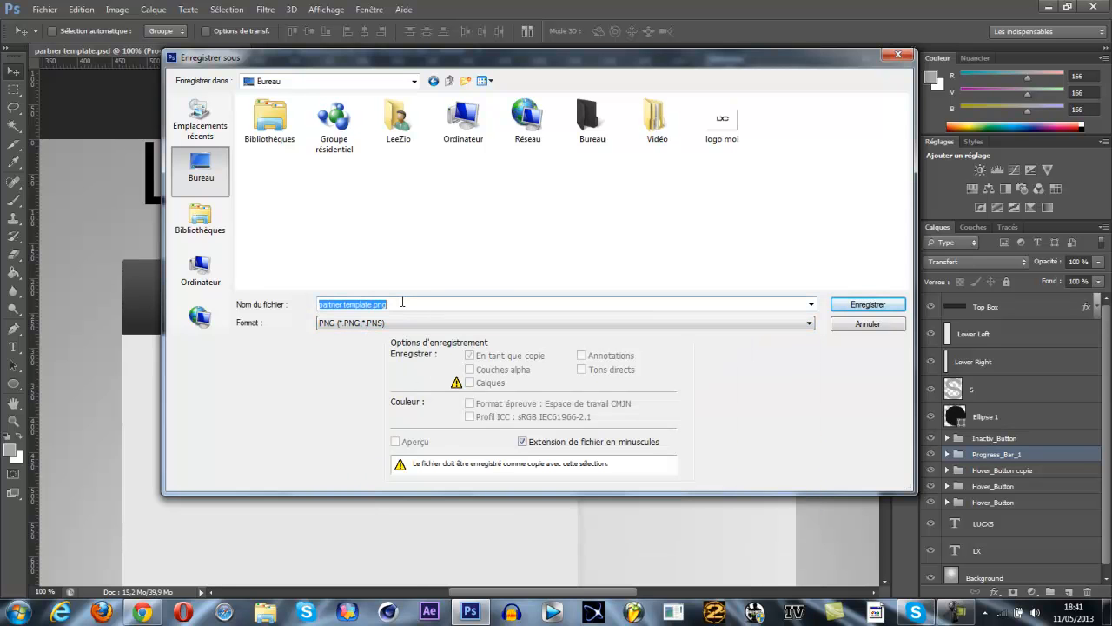
{"action": "type", "text": "tuto"}
{"action": "left_click", "coordinate": [861, 306]}
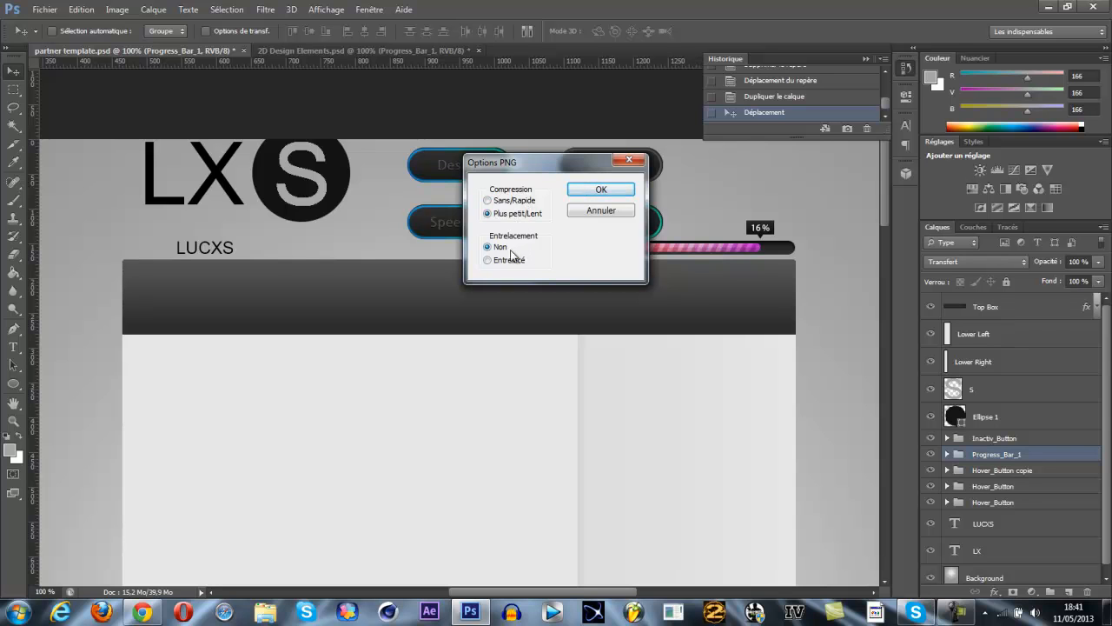
{"action": "left_click", "coordinate": [599, 187]}
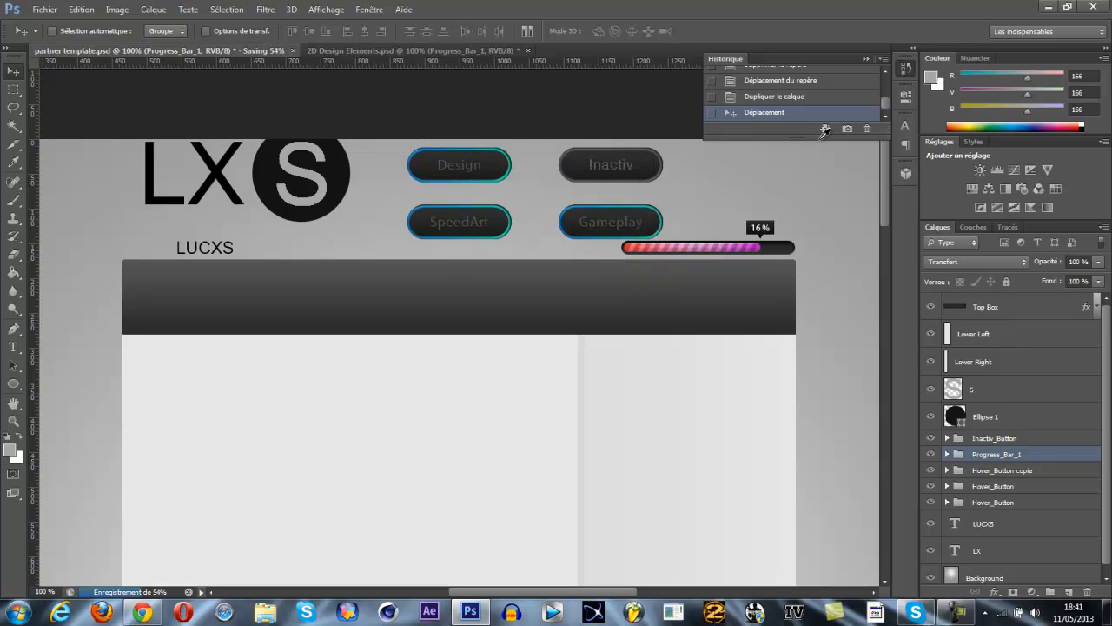
Step: Close 2D Design Elements.psd and partner template.psd without saving changes, and quit Photoshop
{"action": "left_click", "coordinate": [1105, 7]}
{"action": "left_click", "coordinate": [571, 232]}
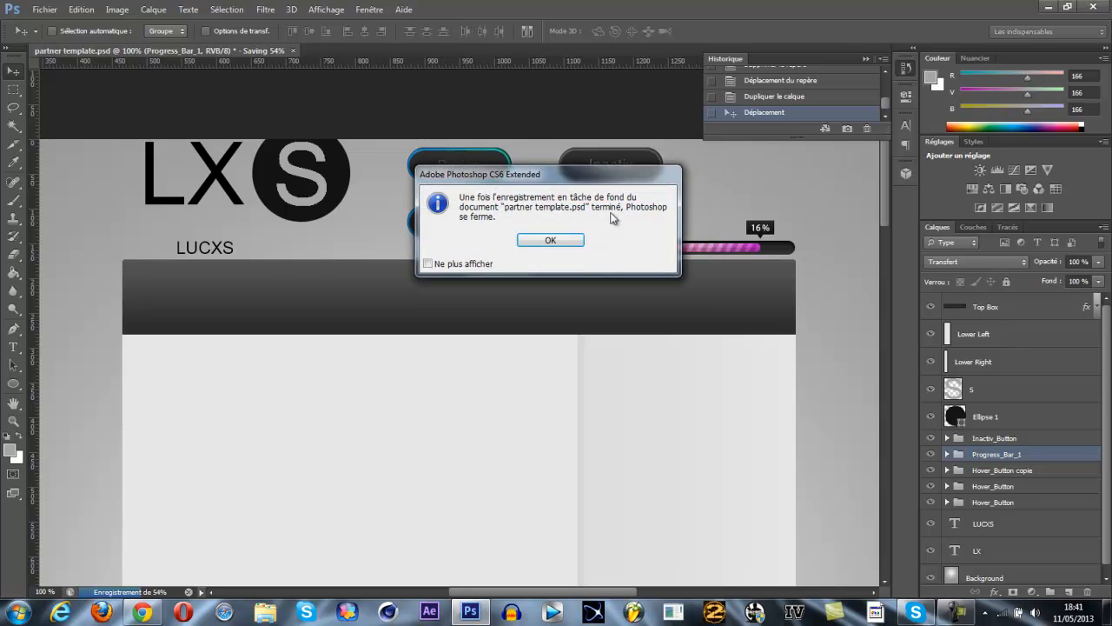
{"action": "left_click", "coordinate": [550, 241]}
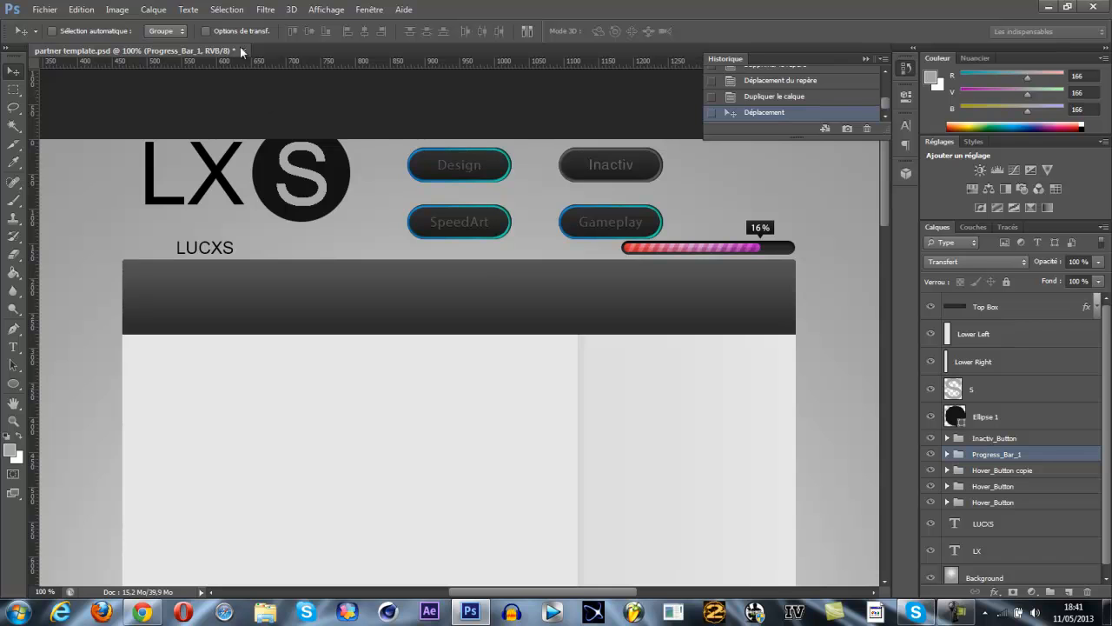
{"action": "left_click", "coordinate": [241, 51]}
{"action": "left_click", "coordinate": [569, 232]}
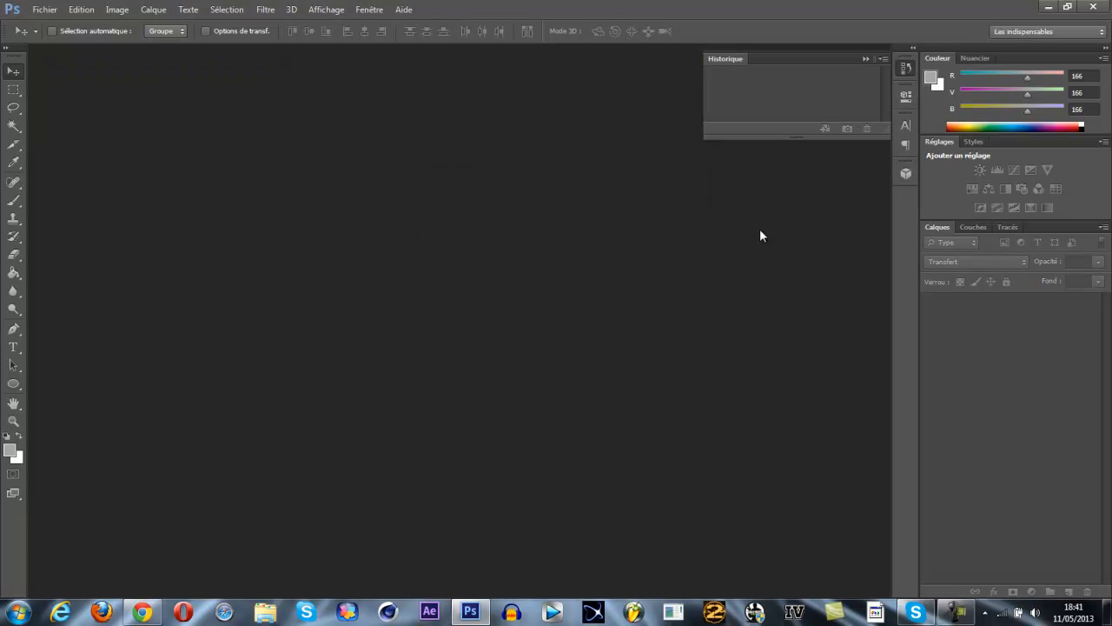
{"action": "left_click", "coordinate": [1093, 7]}
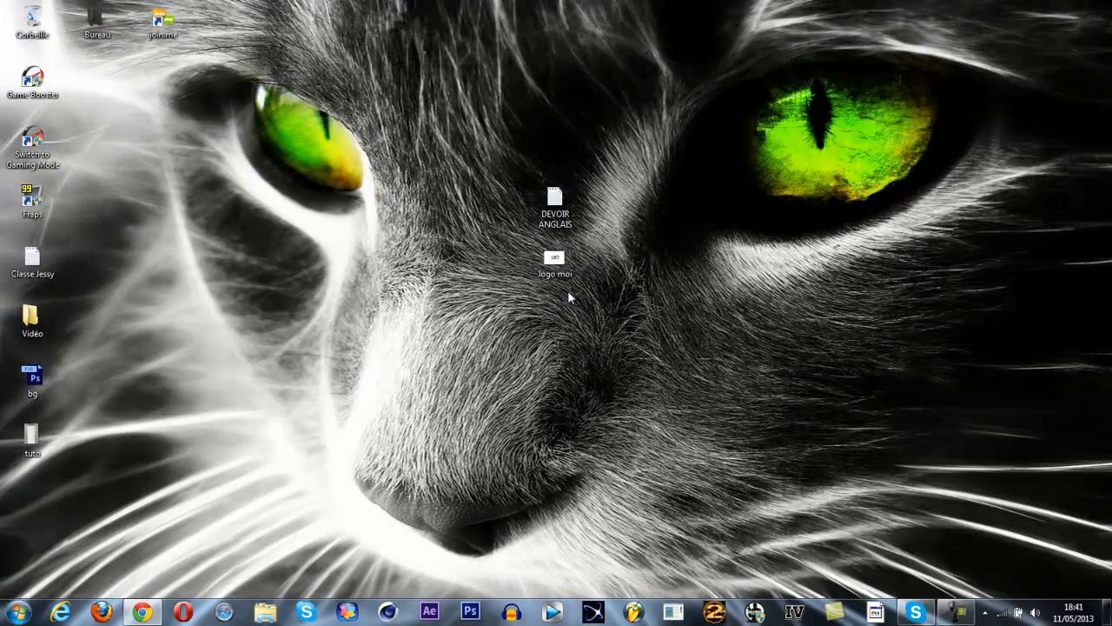
Step: Move the tuto image to the middle of the desktop, and inspect the top of the exported design in the Windows photo viewer
{"action": "left_click_drag", "start_coordinate": [33, 439], "coordinate": [465, 435]}
{"action": "double_click", "coordinate": [465, 435]}
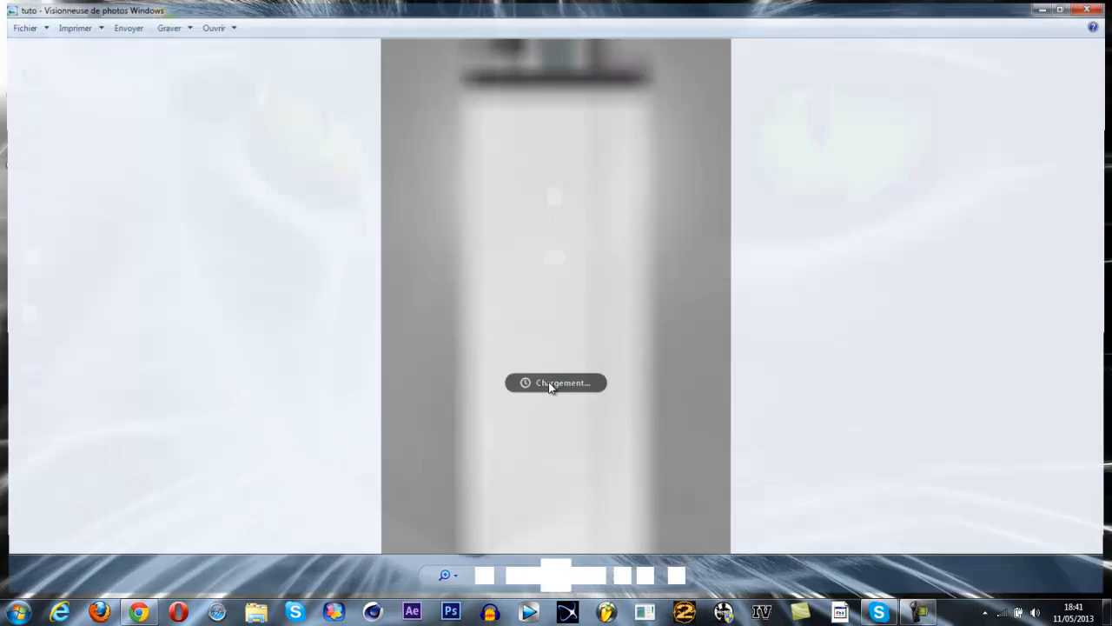
{"action": "scroll", "coordinate": [592, 253], "scroll_direction": "down", "scroll_amount": 2}
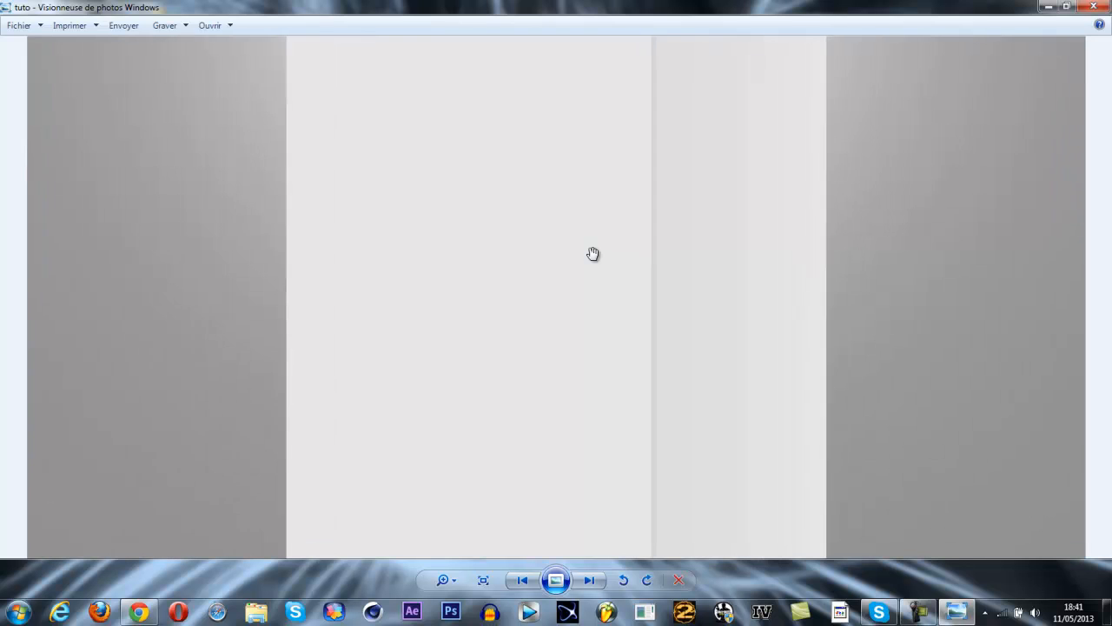
{"action": "left_click_drag", "start_coordinate": [623, 482], "coordinate": [634, 571]}
{"action": "left_click_drag", "start_coordinate": [588, 160], "coordinate": [599, 306]}
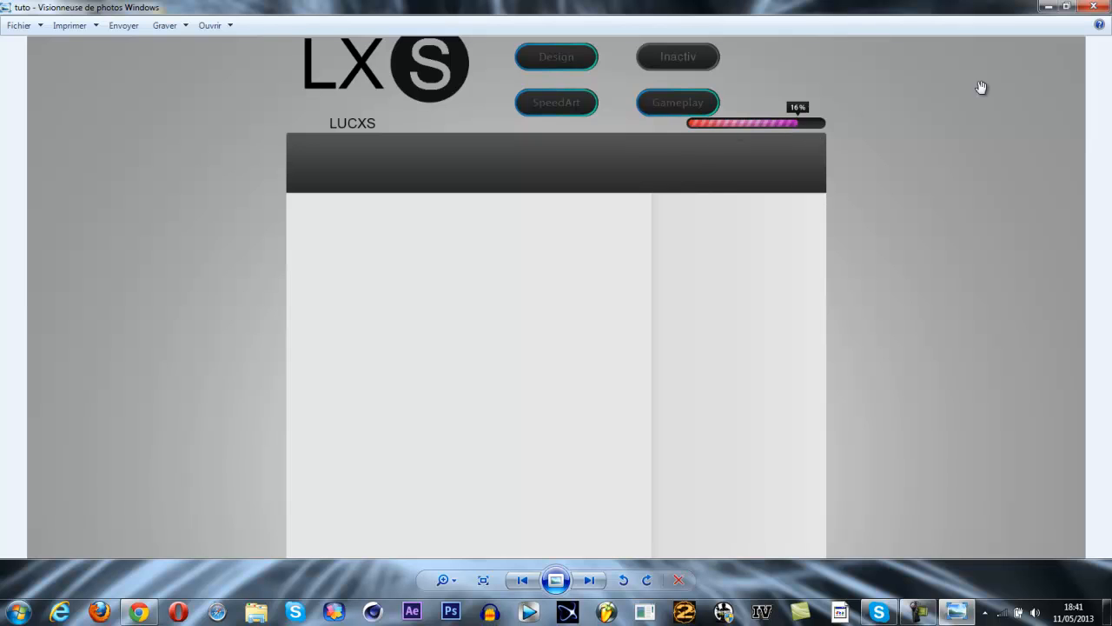
{"action": "left_click", "coordinate": [1075, 7]}
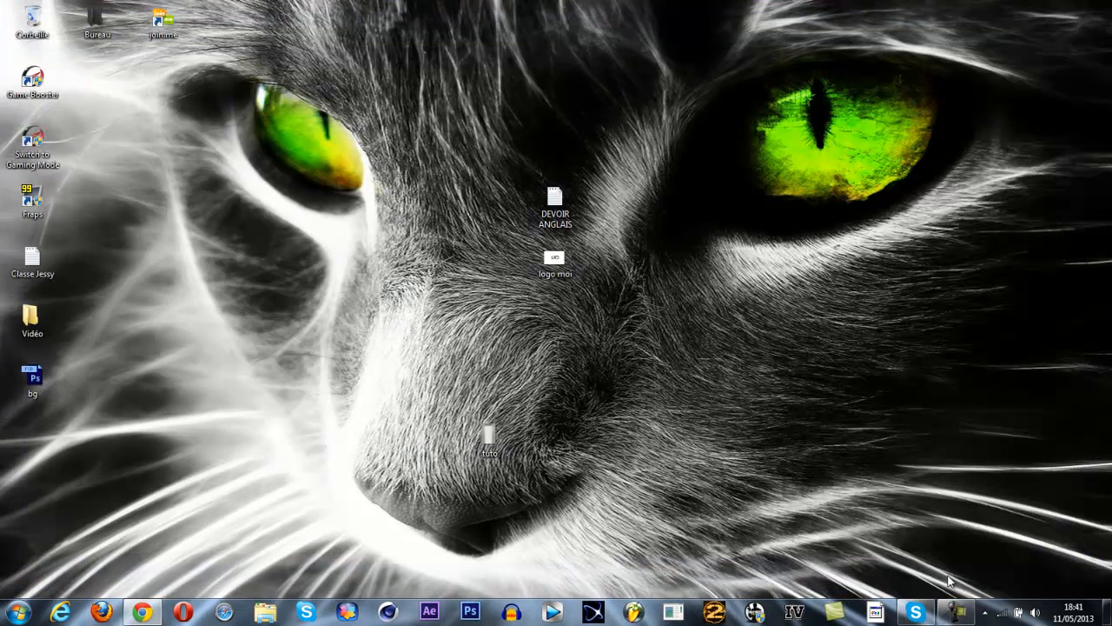
{"action": "left_click", "coordinate": [952, 612]}
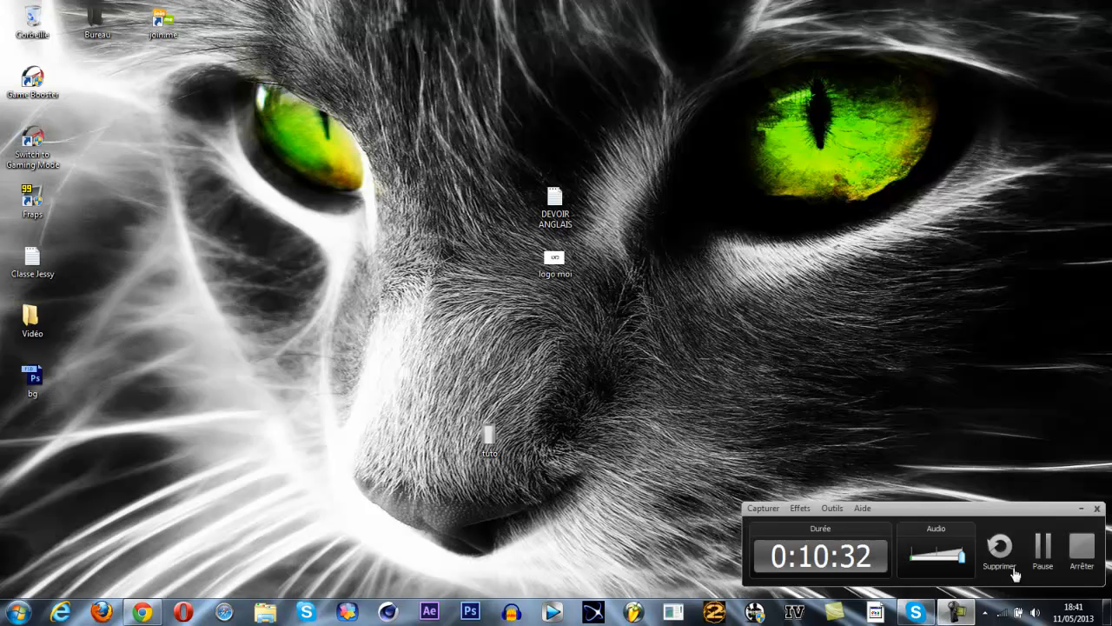